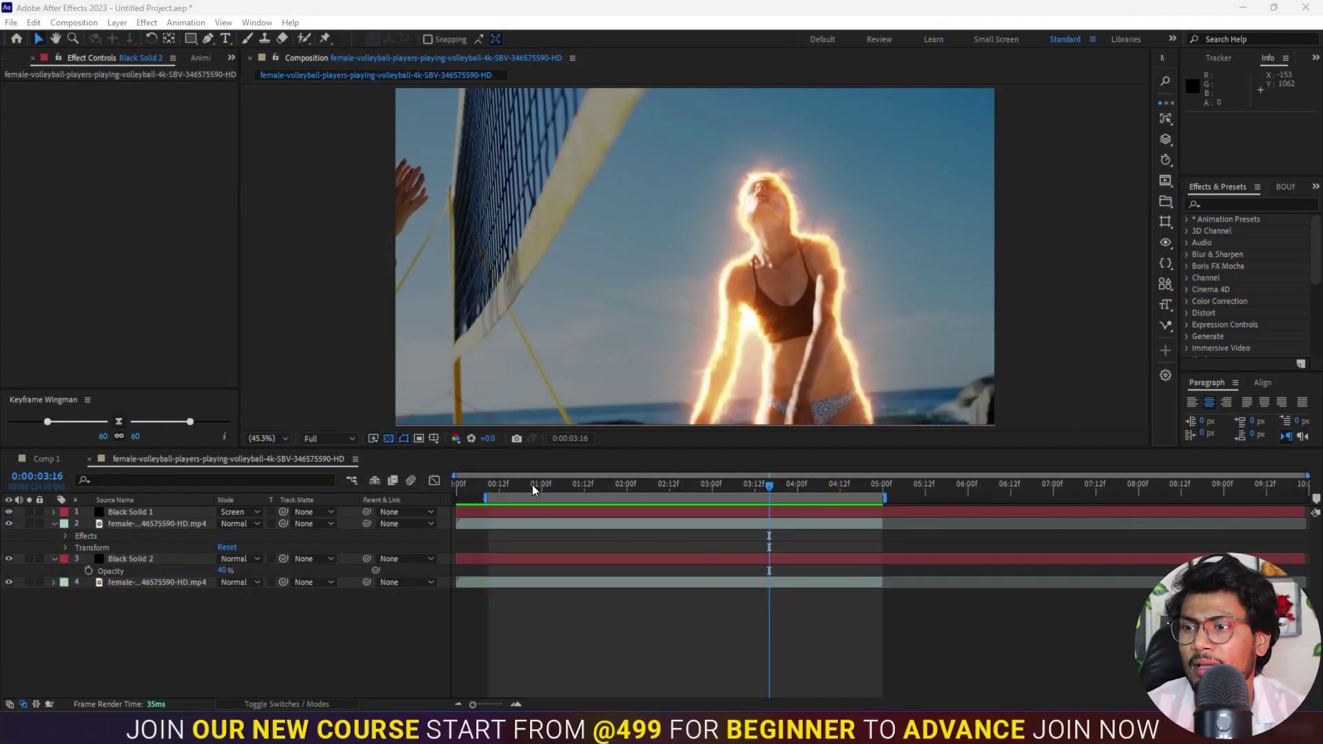
# - Rewind near the start and play back the composition preview with the orange Heat glow
pyautogui.moveTo(533, 485); pyautogui.dragTo(492, 485)
pyautogui.press('space')
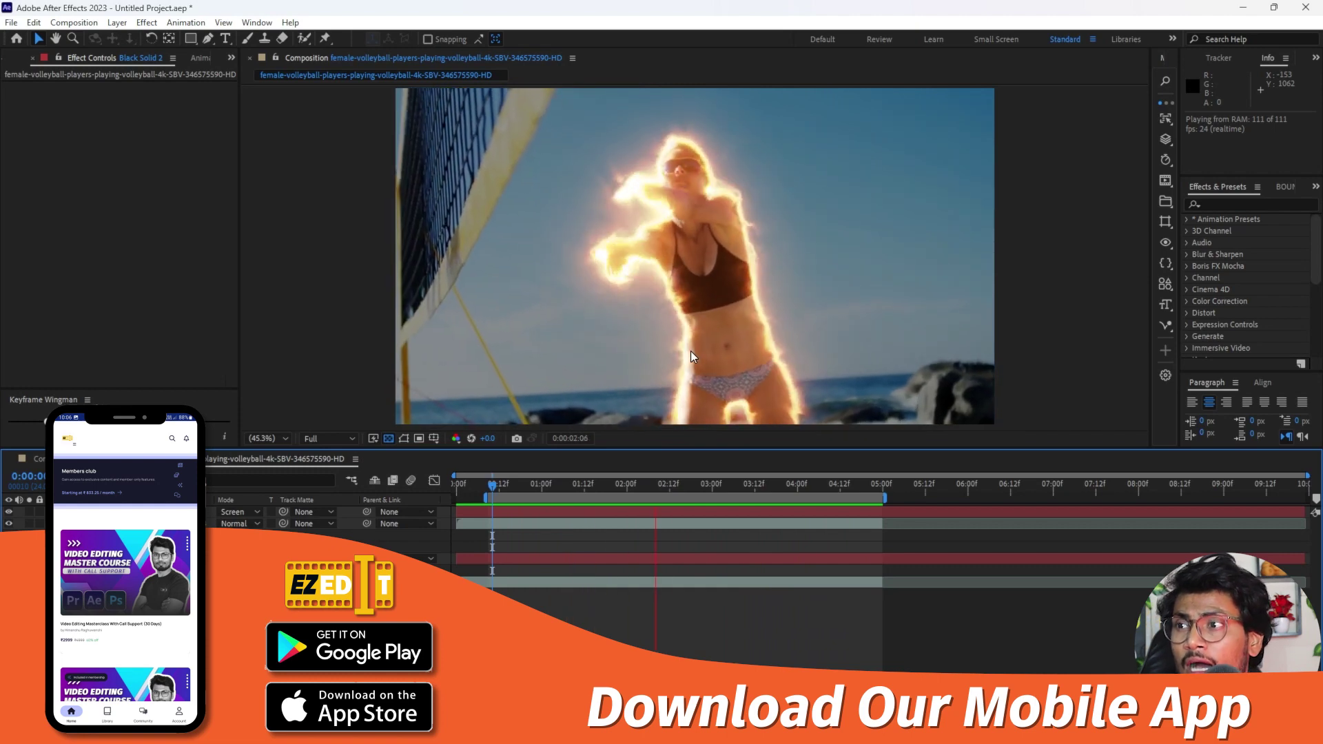
pyautogui.press('space')
# - Switch the Saber preset to Electric and play back the preview
pyautogui.click(612, 512)
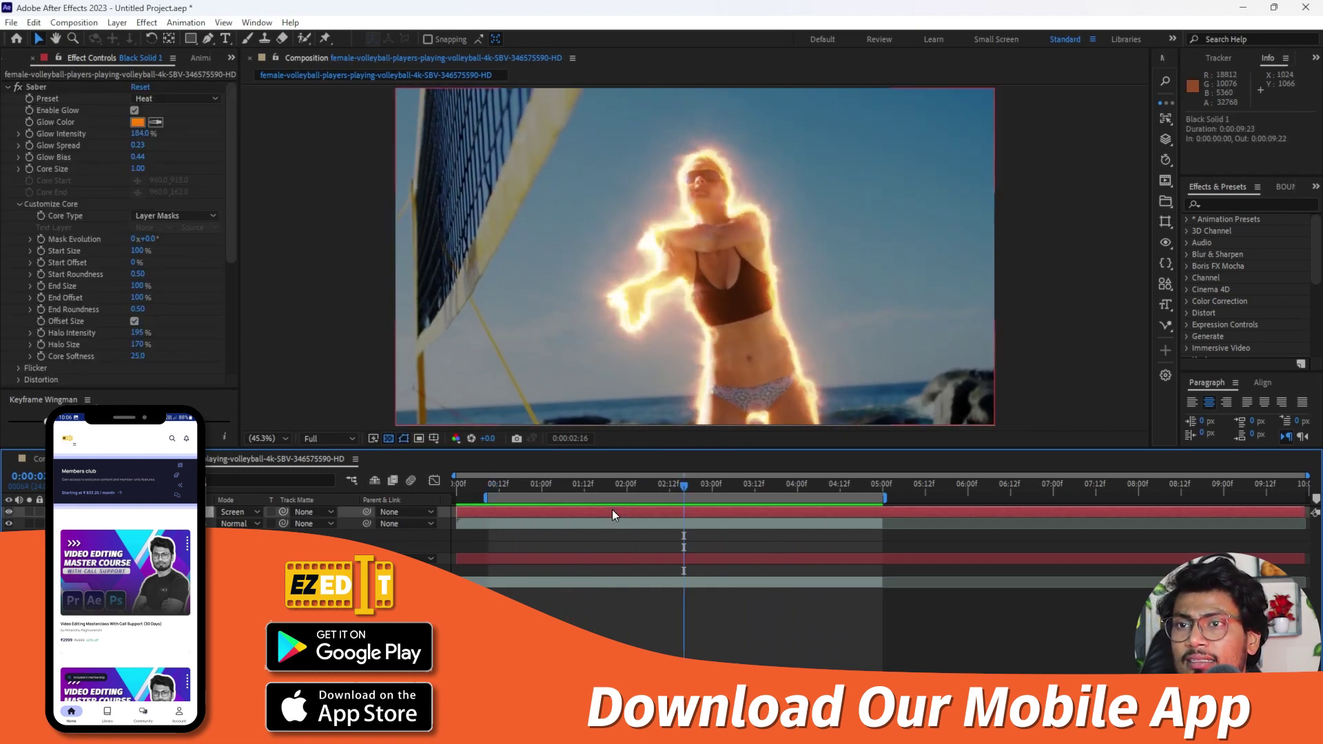
pyautogui.click(146, 99)
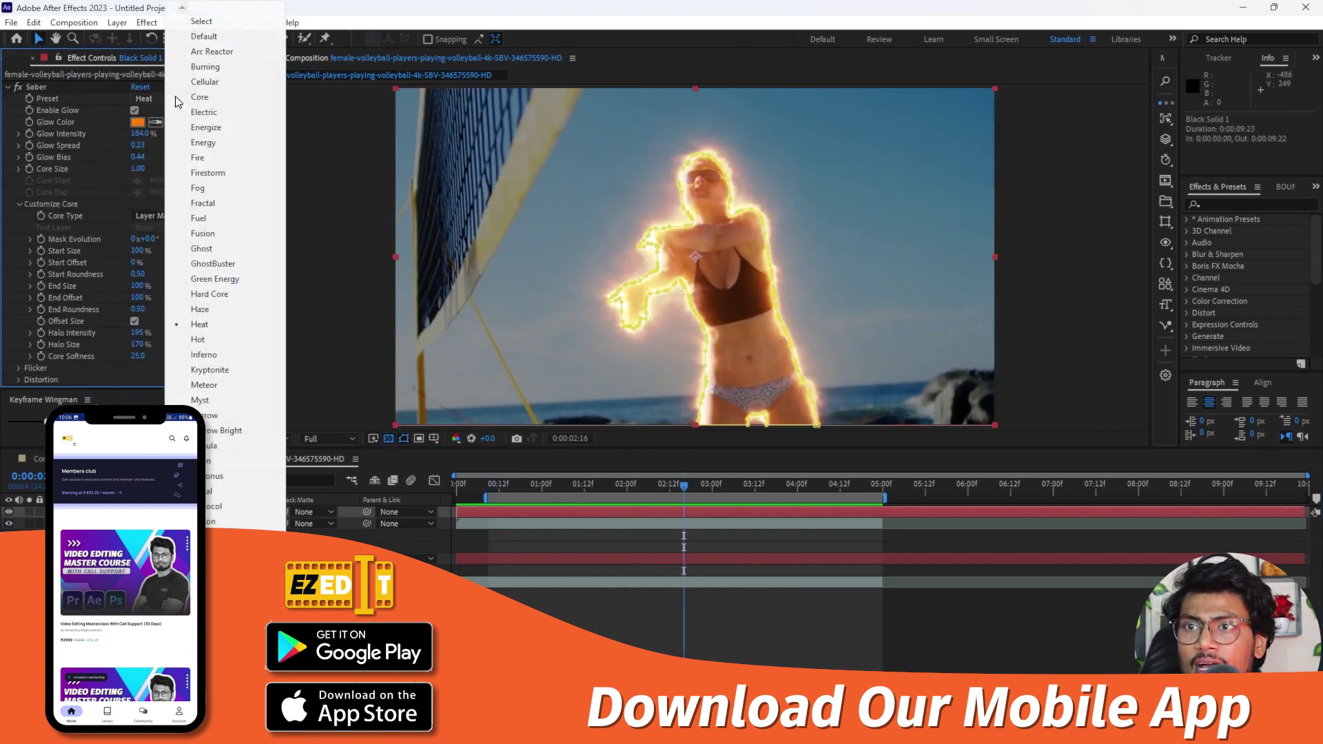
pyautogui.click(204, 122)
pyautogui.click(768, 615)
pyautogui.press('space')
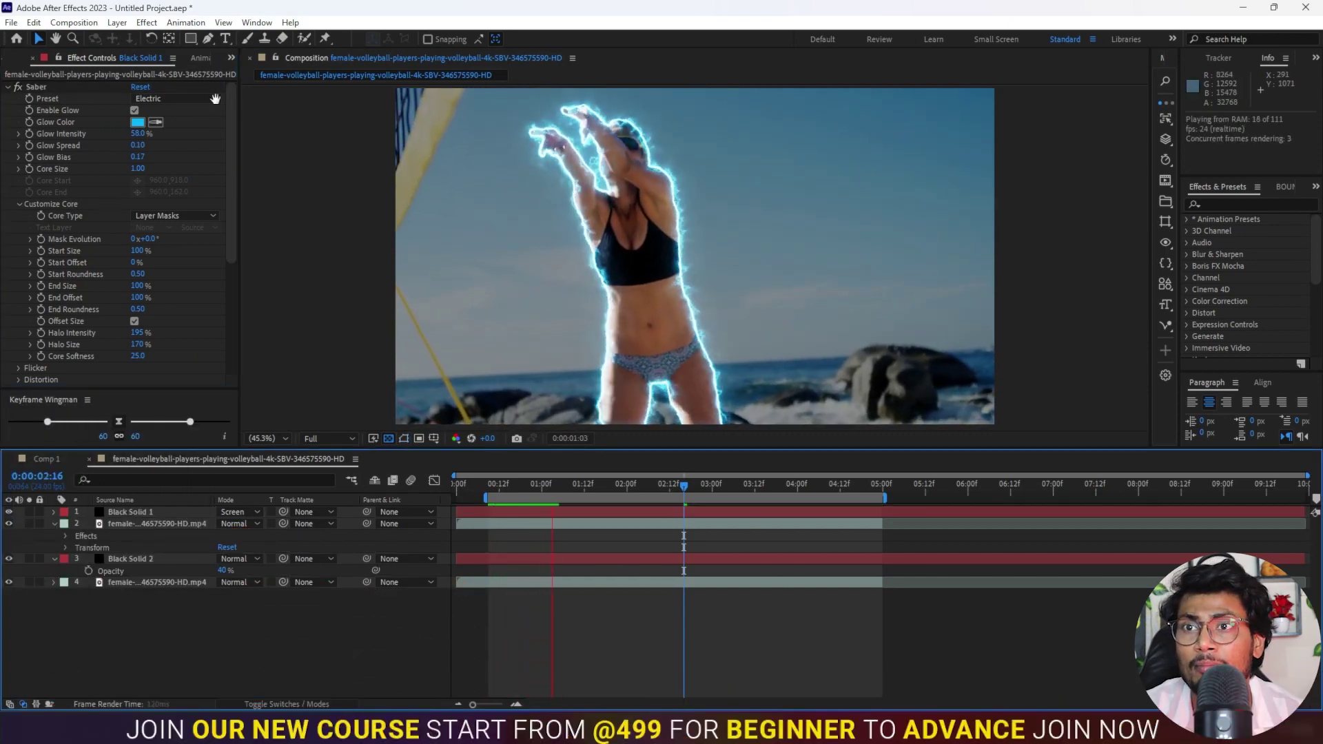
# - Change the Saber preset to GhostBuster for a green glow and stop playback
pyautogui.click(176, 98)
pyautogui.click(210, 264)
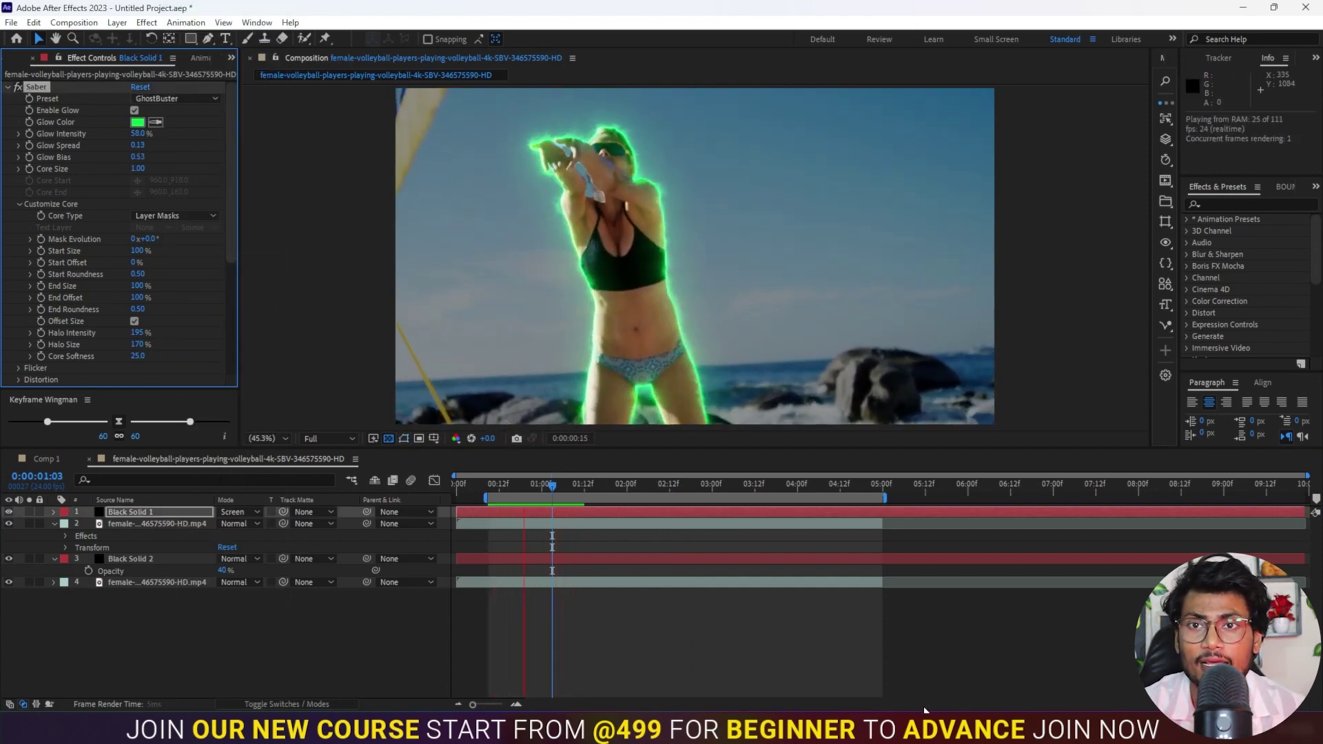
pyautogui.press('space')
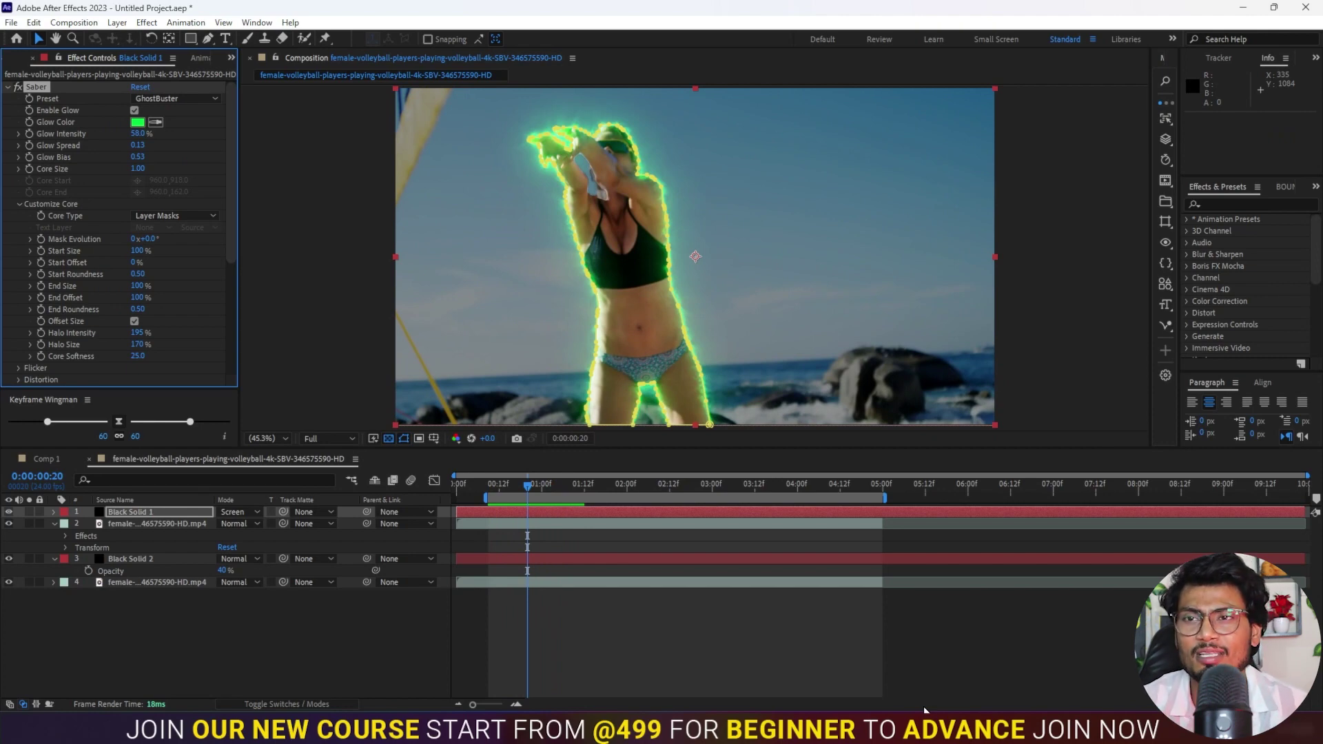
pyautogui.click(231, 58)
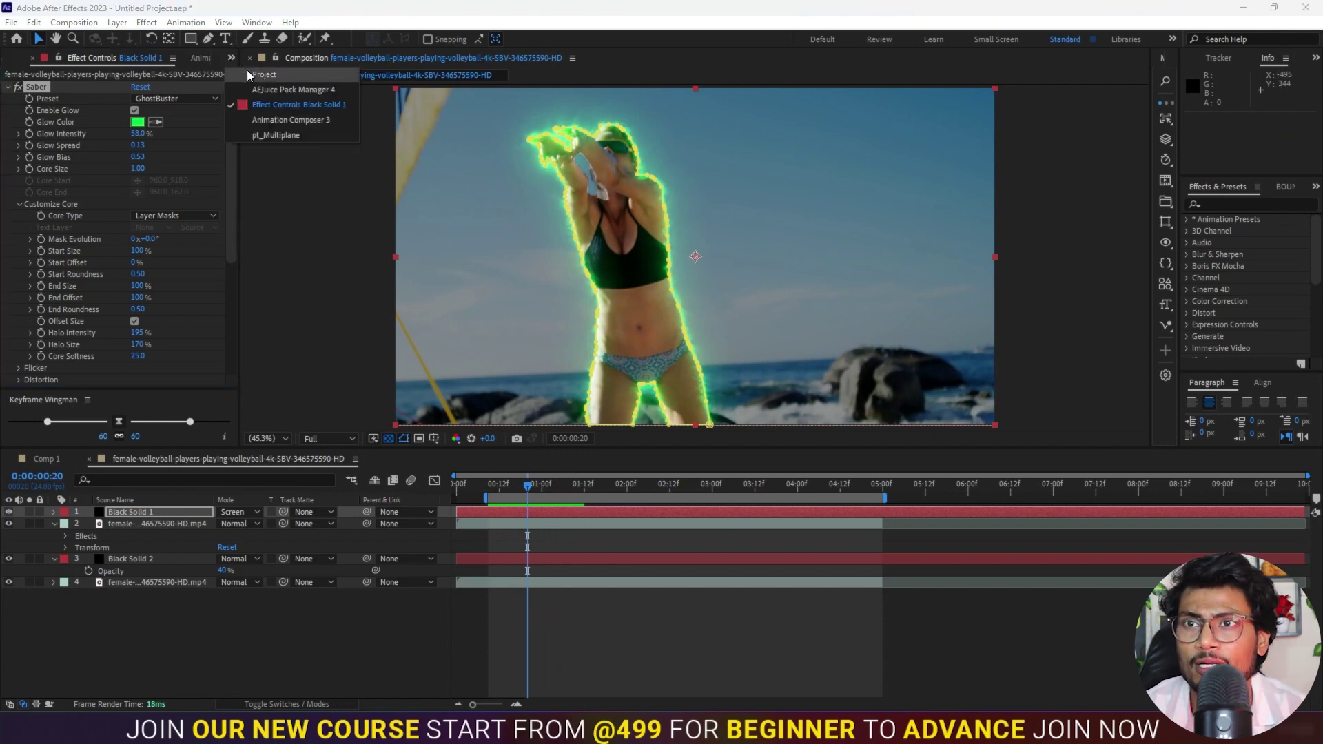
# - Preview the volleyball mp4 from the Project panel and drag it onto New Composition, making an HD 2 comp
pyautogui.click(262, 84)
pyautogui.doubleClick(74, 208)
pyautogui.moveTo(346, 410); pyautogui.dragTo(1003, 421)
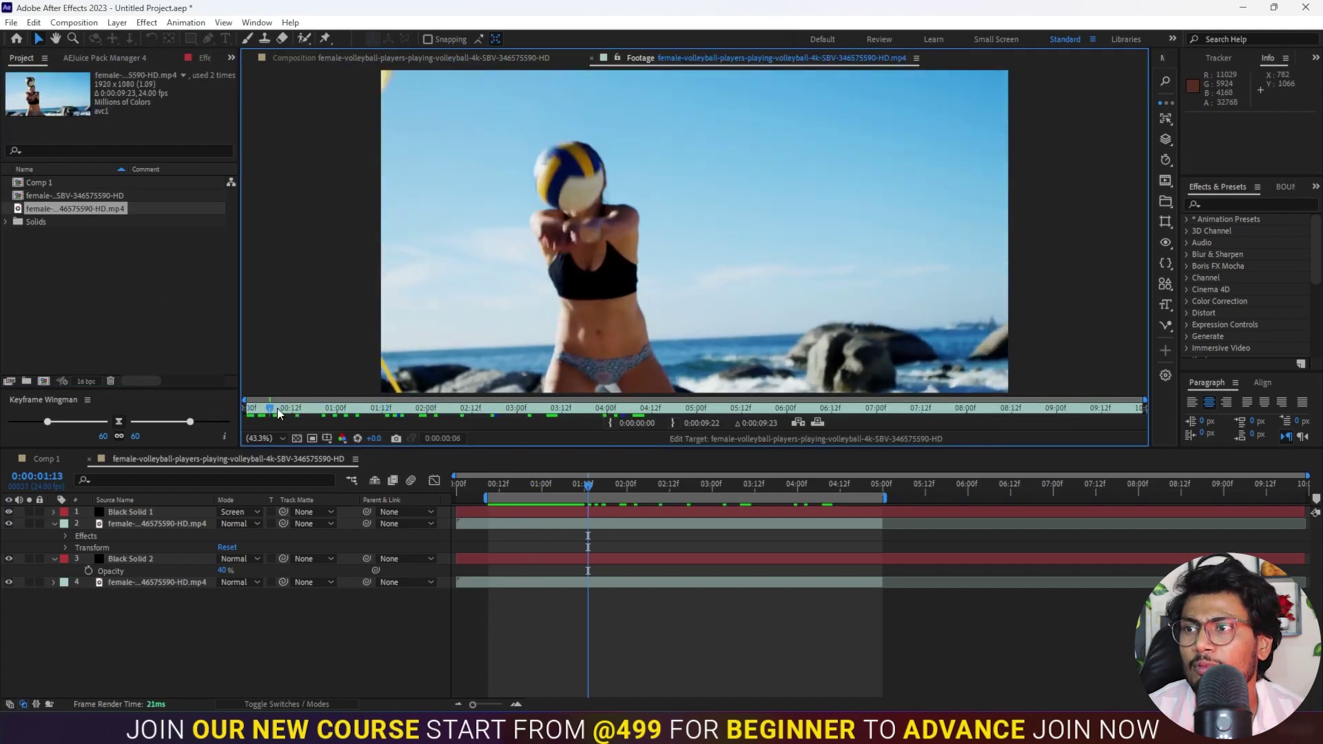
pyautogui.moveTo(1002, 420)
pyautogui.mouseDown()
pyautogui.moveTo(748, 379)
pyautogui.moveTo(459, 378)
pyautogui.mouseUp()
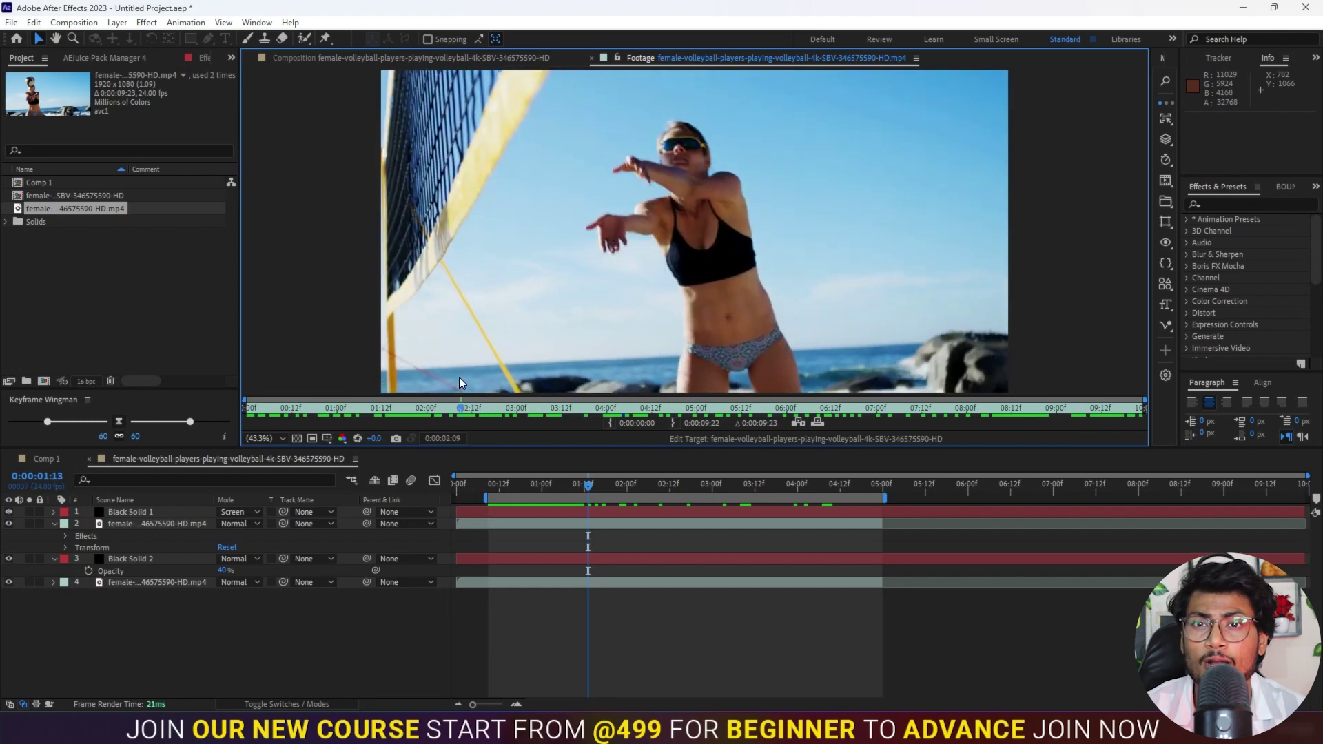
pyautogui.click(61, 227)
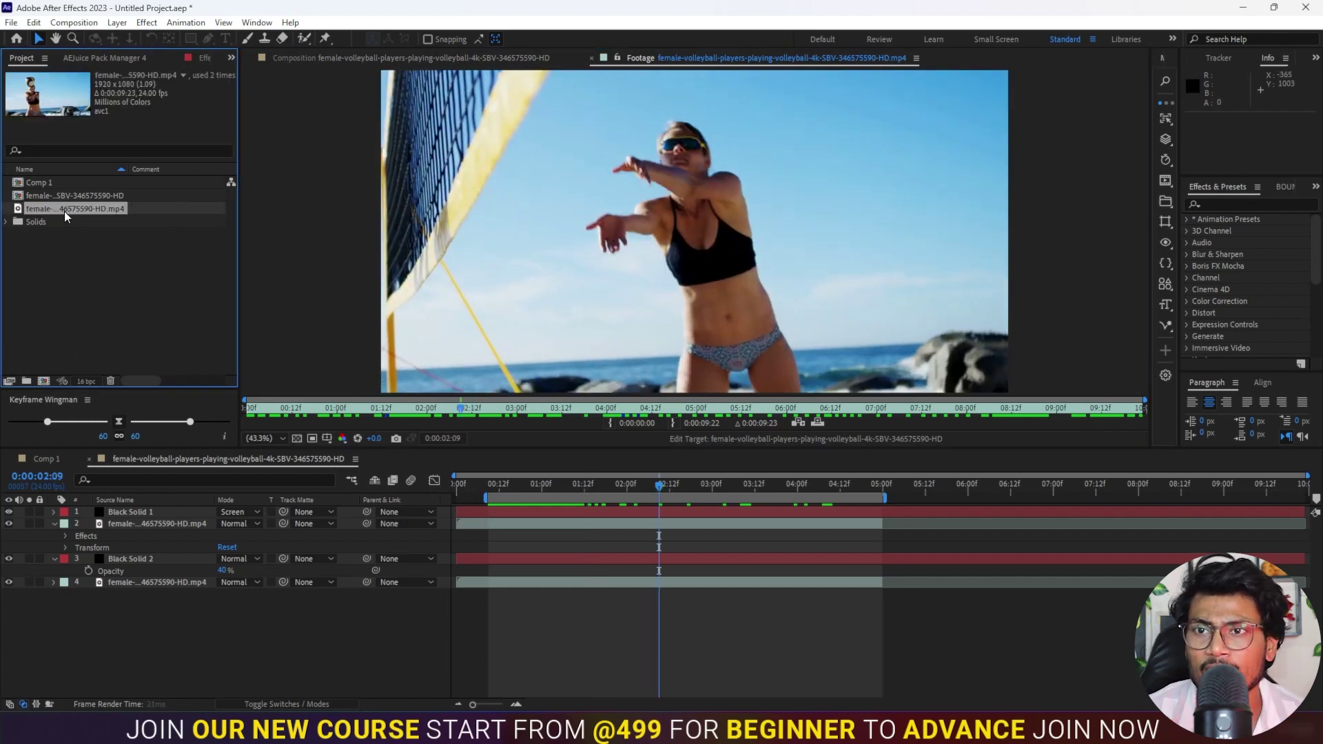
pyautogui.moveTo(62, 209); pyautogui.dragTo(44, 382)
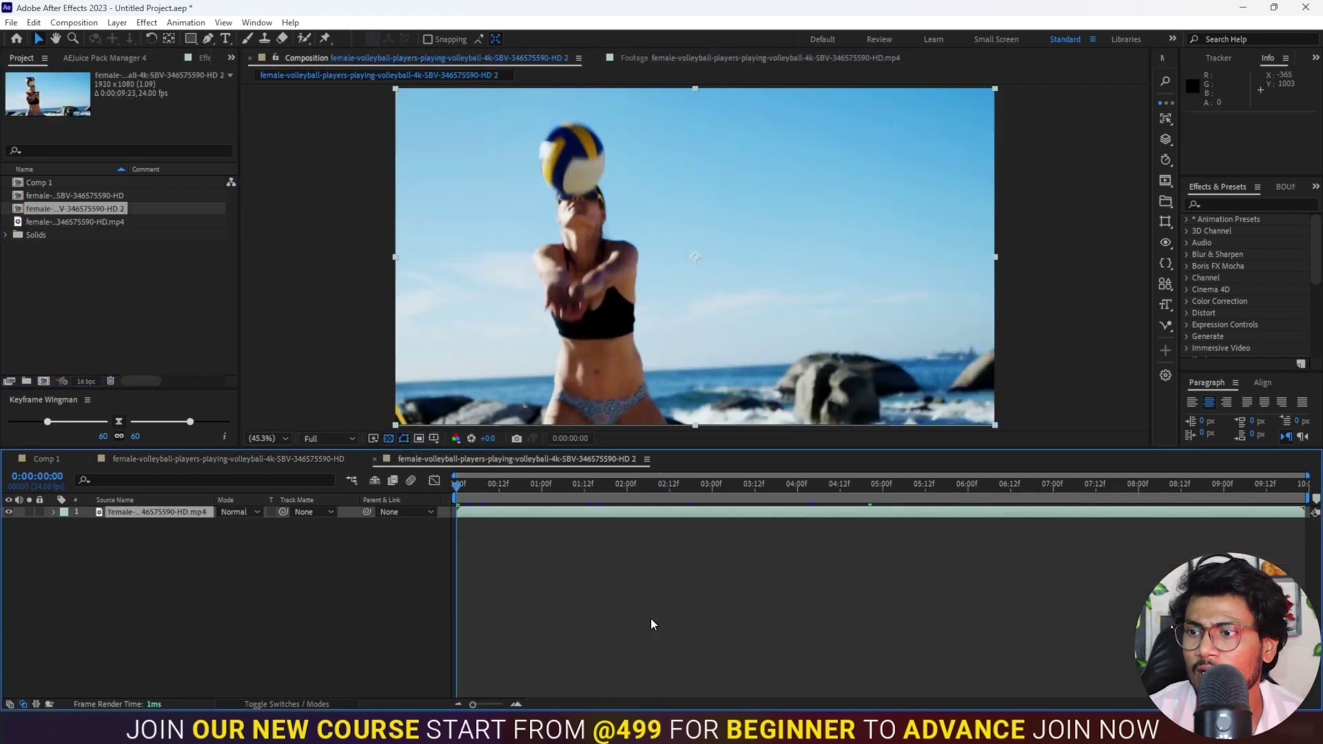
# - Trim the work area to 0:00:00:09–0:00:02:23 and select the footage layer at 0:00:01:14
pyautogui.moveTo(459, 487); pyautogui.dragTo(496, 495)
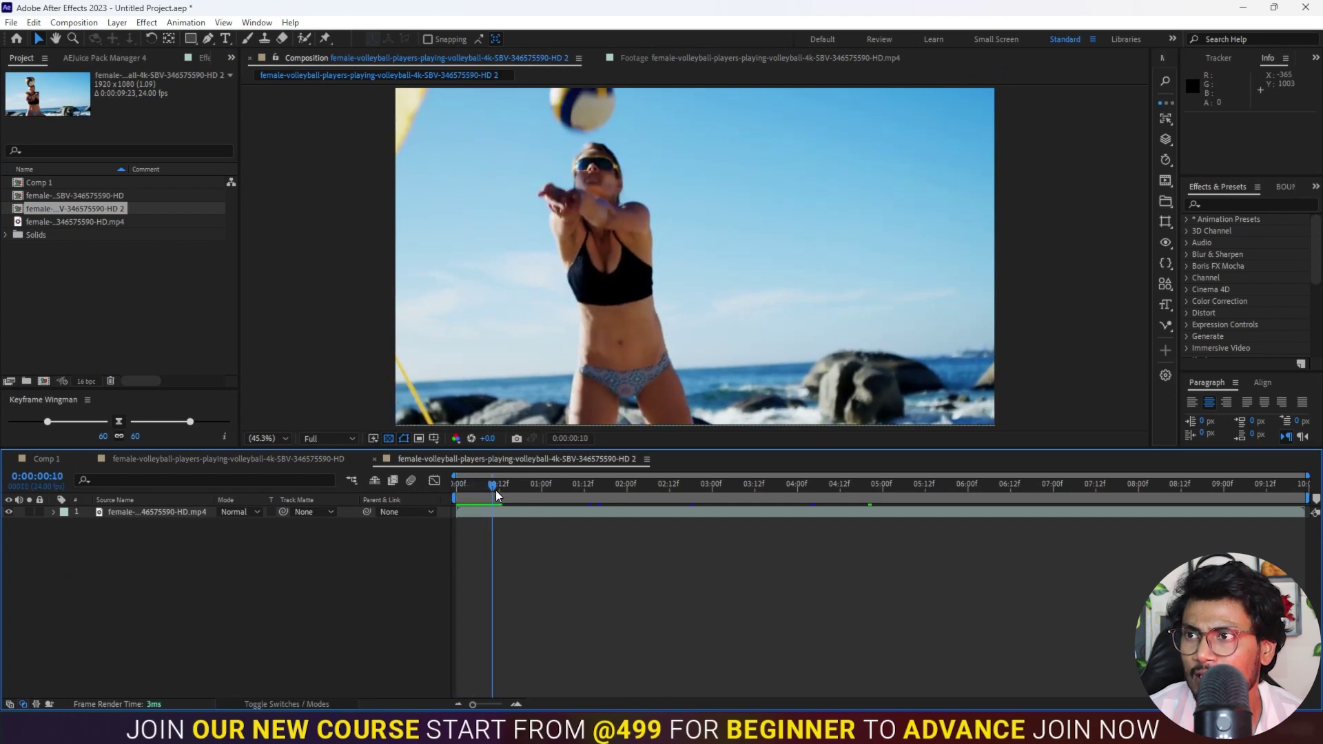
pyautogui.moveTo(493, 495); pyautogui.dragTo(482, 499)
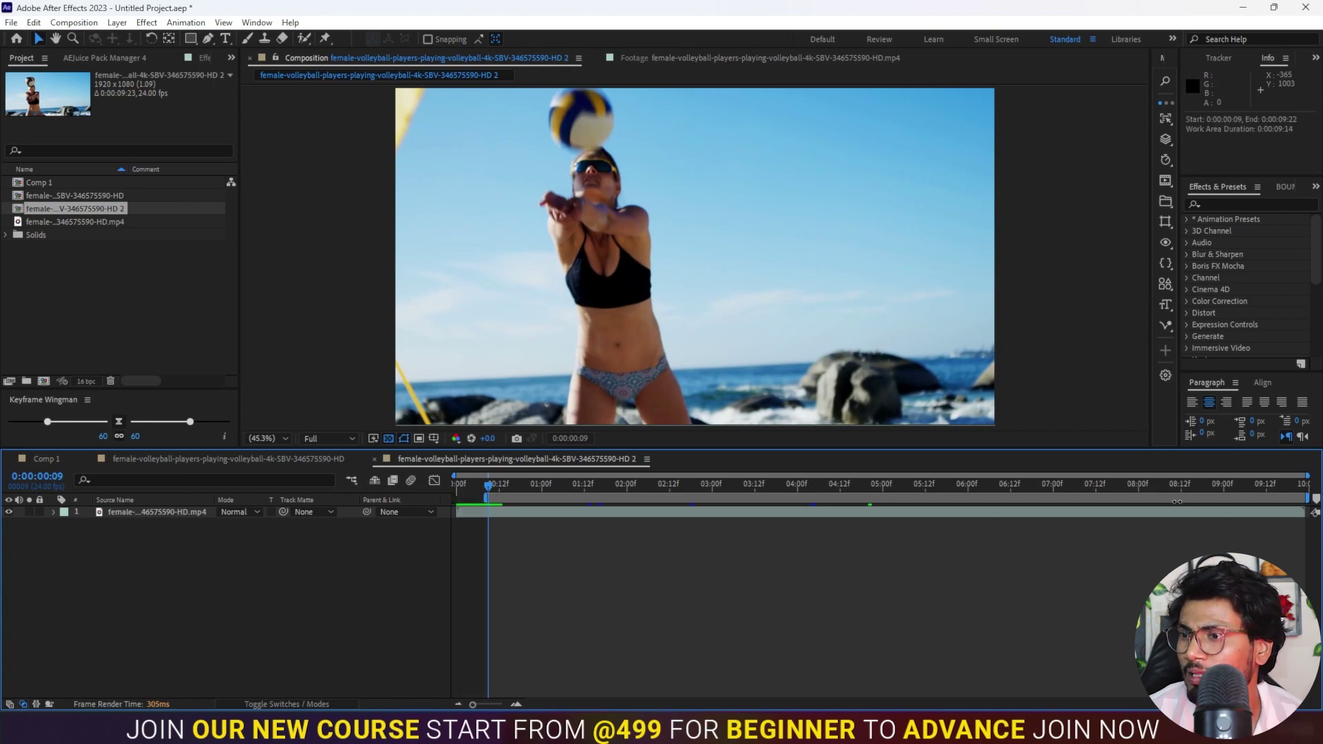
pyautogui.moveTo(499, 491); pyautogui.dragTo(711, 499)
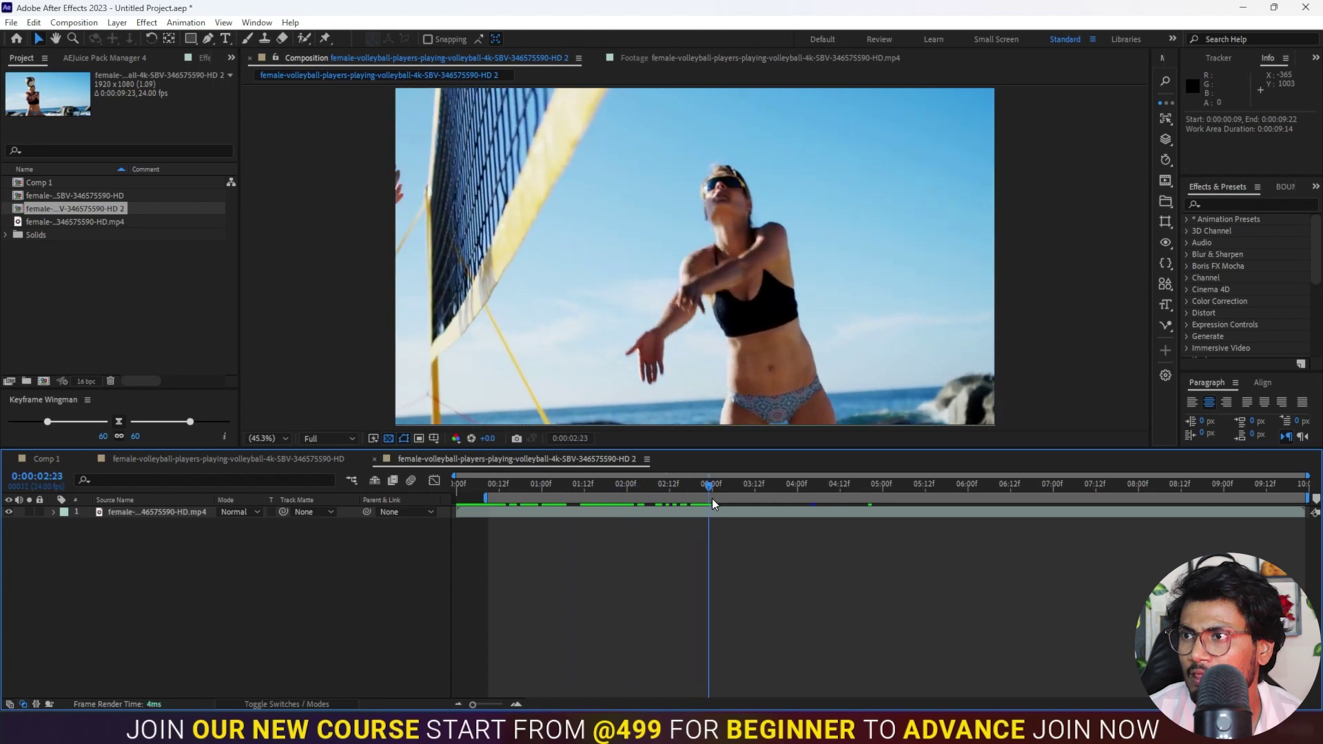
pyautogui.moveTo(1308, 497); pyautogui.dragTo(724, 494)
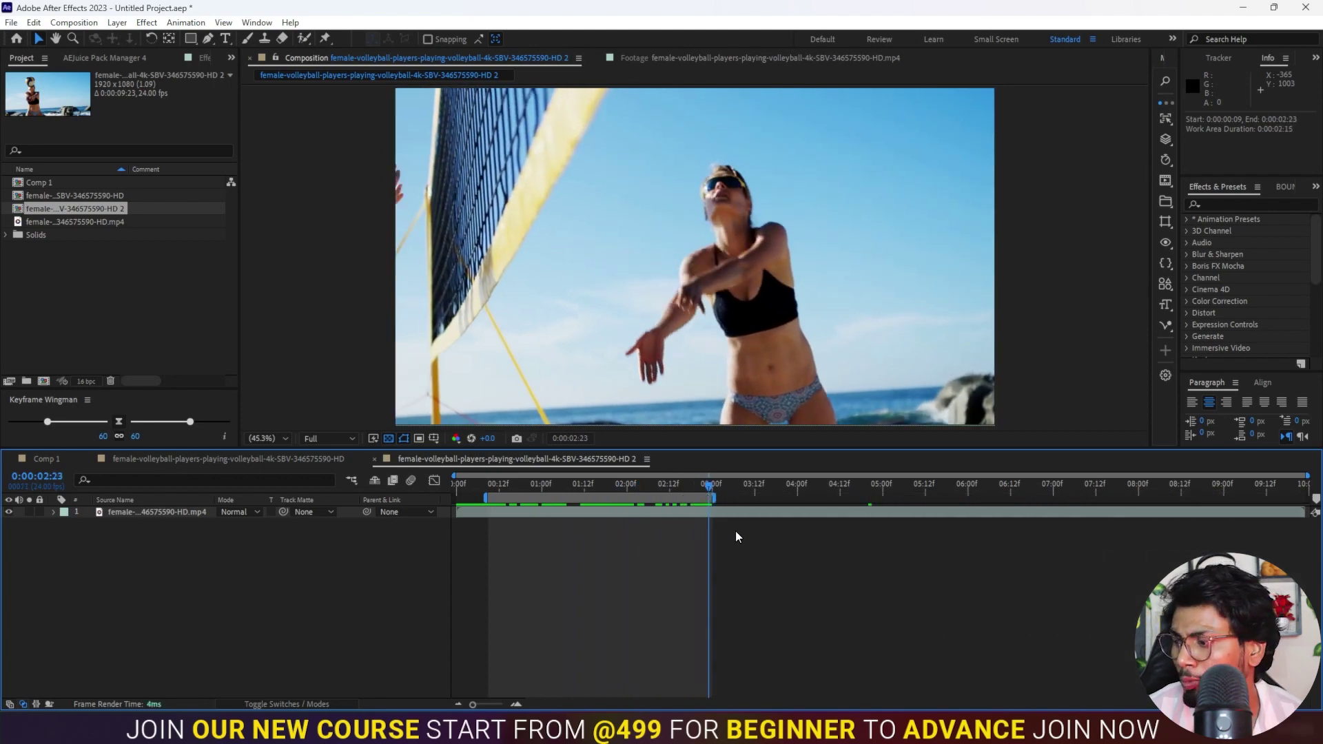
pyautogui.moveTo(621, 484); pyautogui.dragTo(592, 485)
pyautogui.click(644, 517)
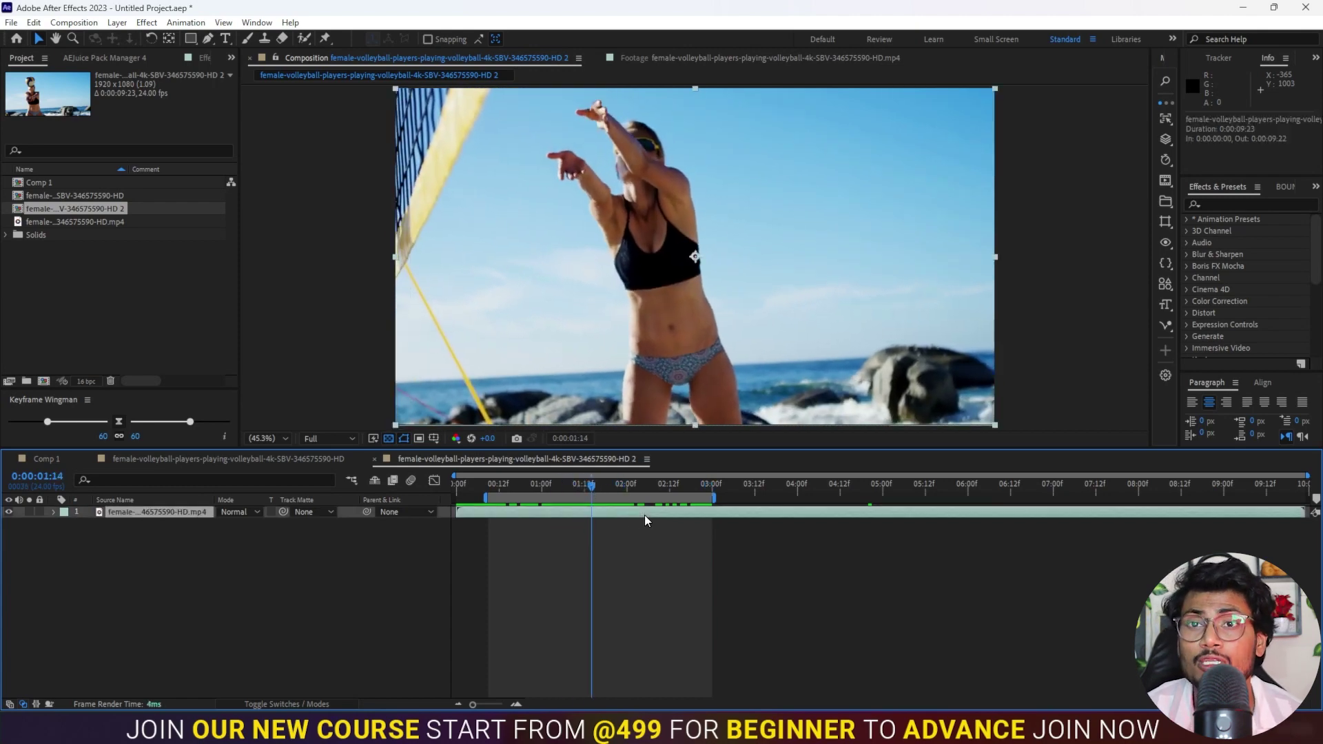
# - In the Layer panel, paint a Roto Brush stroke down the player's arm, leg and torso
pyautogui.doubleClick(644, 515)
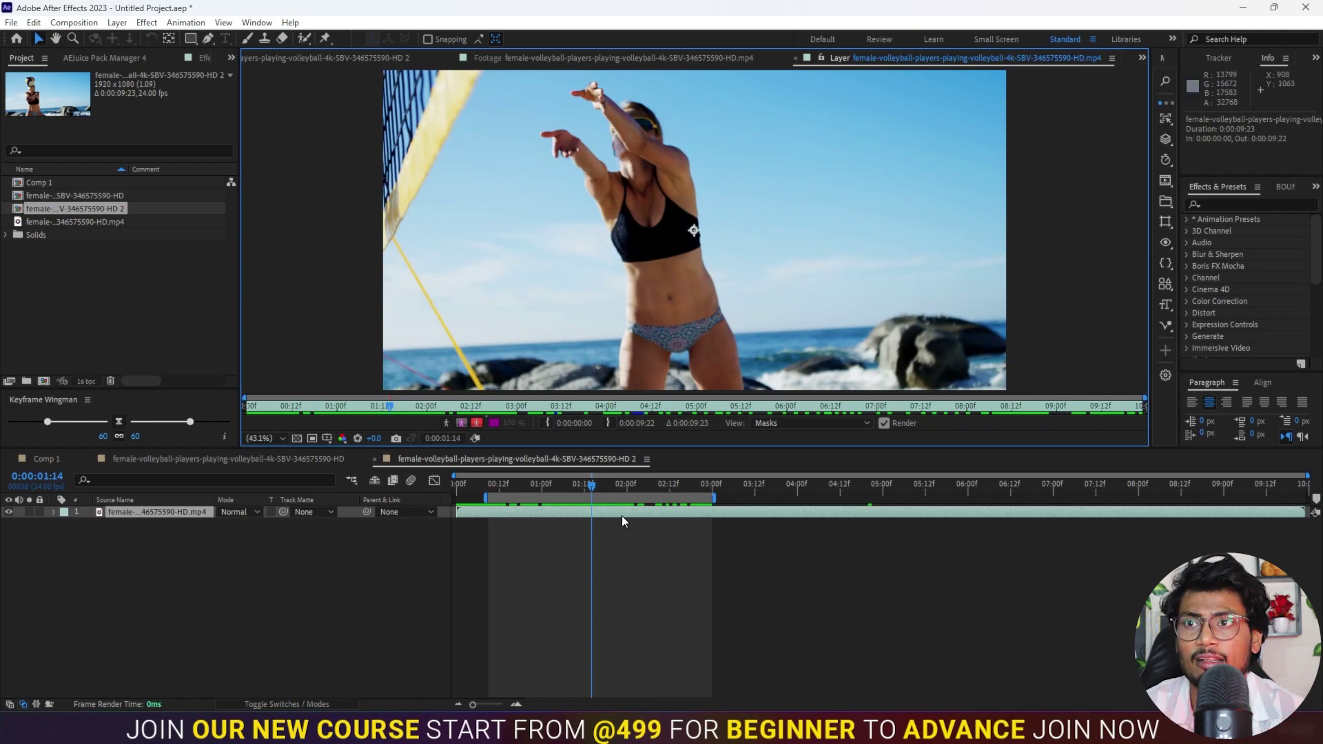
pyautogui.click(305, 39)
pyautogui.moveTo(562, 145); pyautogui.dragTo(599, 167)
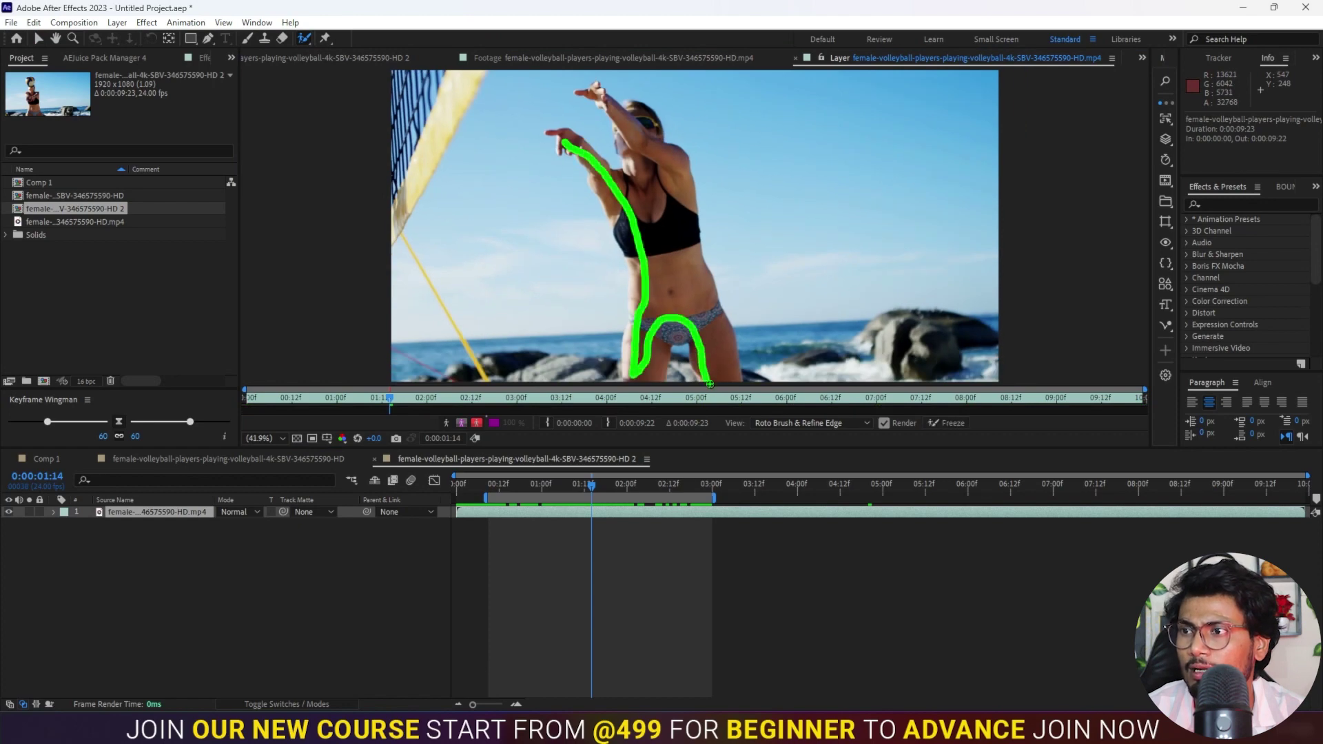
pyautogui.moveTo(710, 384); pyautogui.dragTo(677, 219)
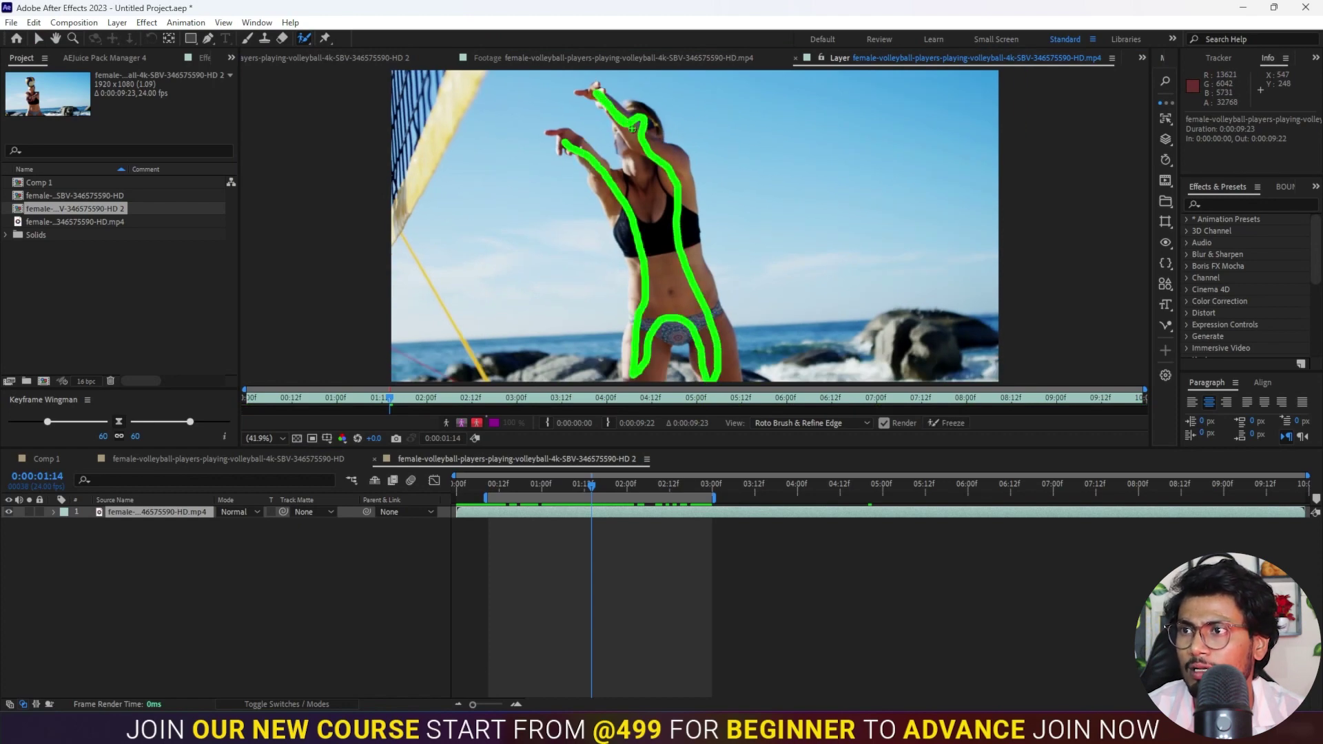
pyautogui.moveTo(585, 149); pyautogui.dragTo(578, 146)
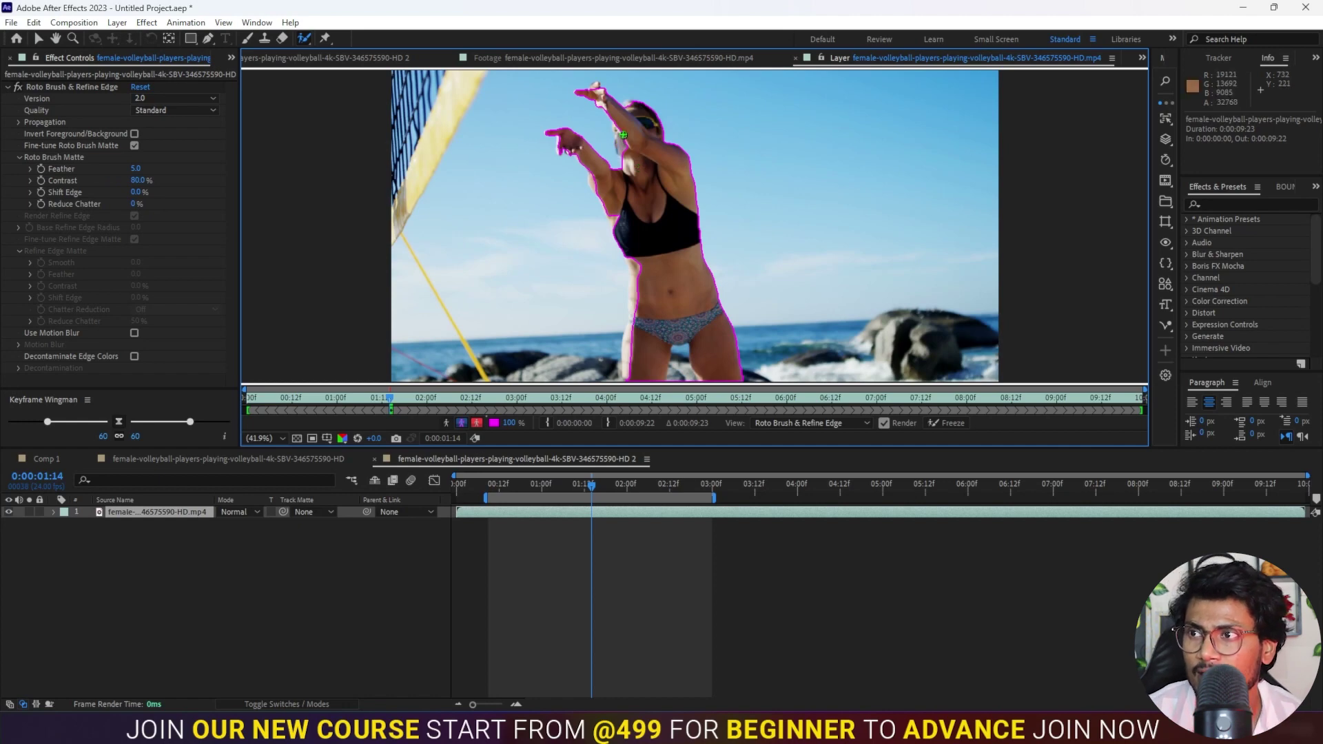
# - Add the face, torso and left leg to the matte, refine arm and head edges, then Freeze
pyautogui.moveTo(623, 146); pyautogui.dragTo(630, 161)
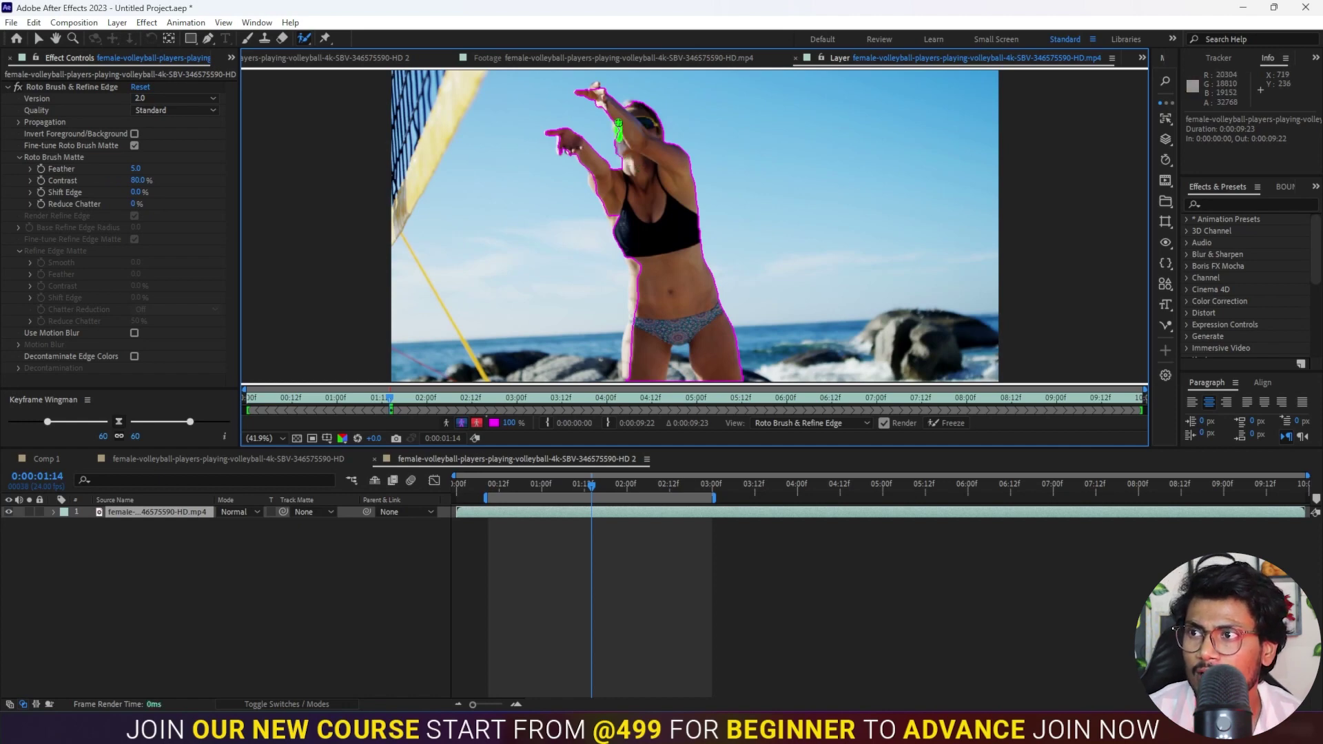
pyautogui.moveTo(620, 218); pyautogui.dragTo(626, 234)
pyautogui.moveTo(631, 356); pyautogui.dragTo(632, 358)
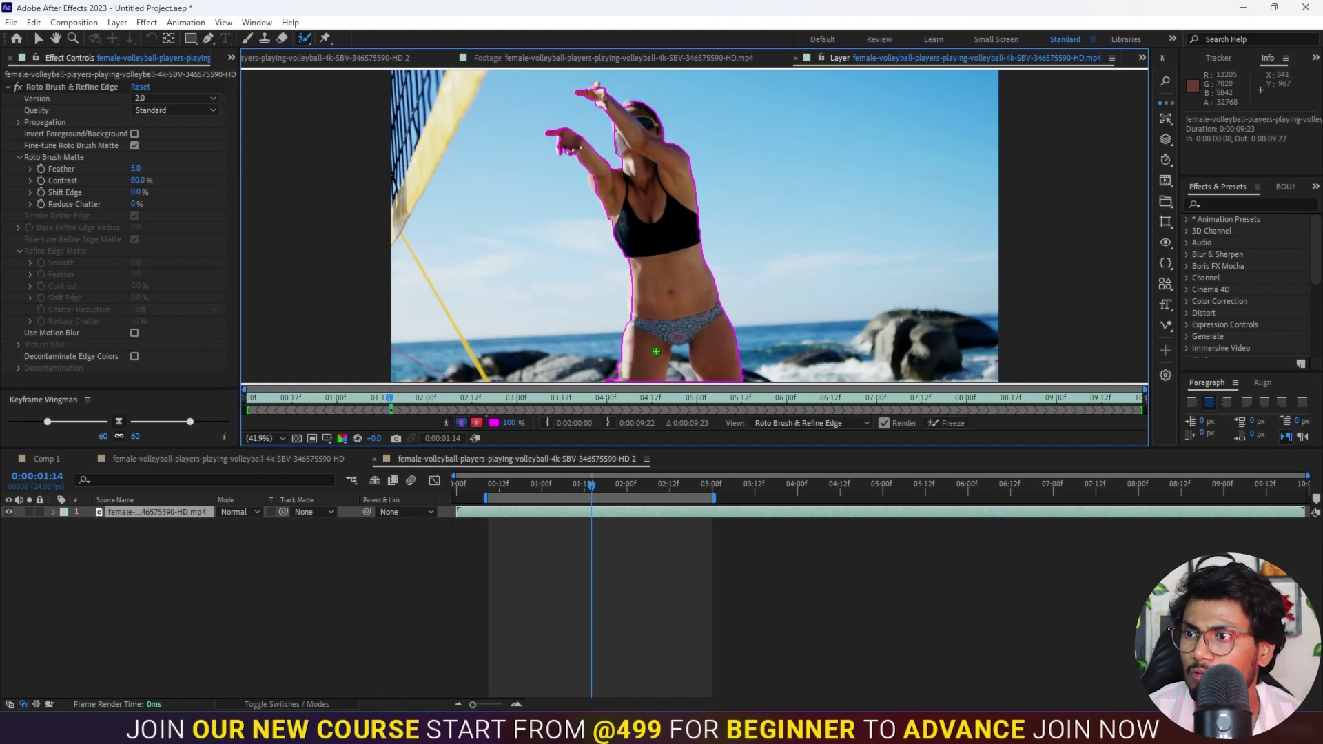
pyautogui.moveTo(595, 179); pyautogui.dragTo(624, 251)
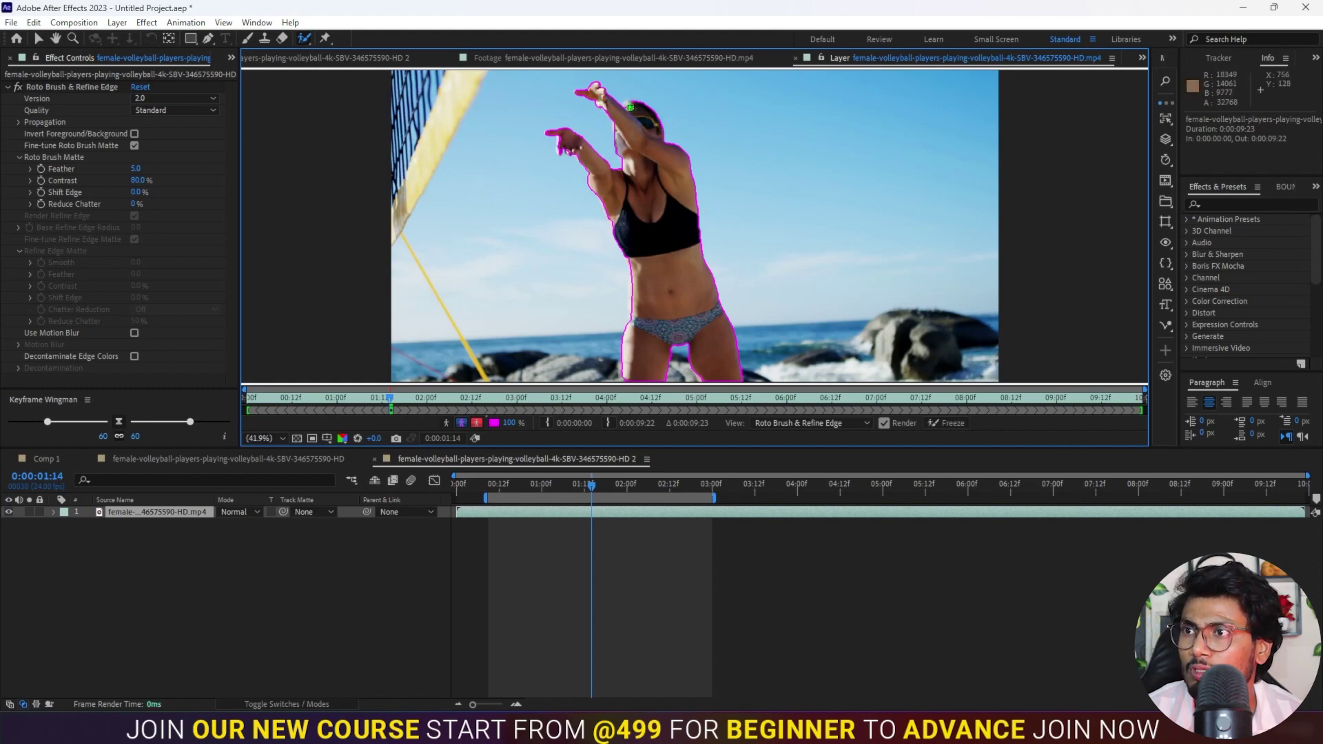
pyautogui.moveTo(630, 108); pyautogui.dragTo(691, 164)
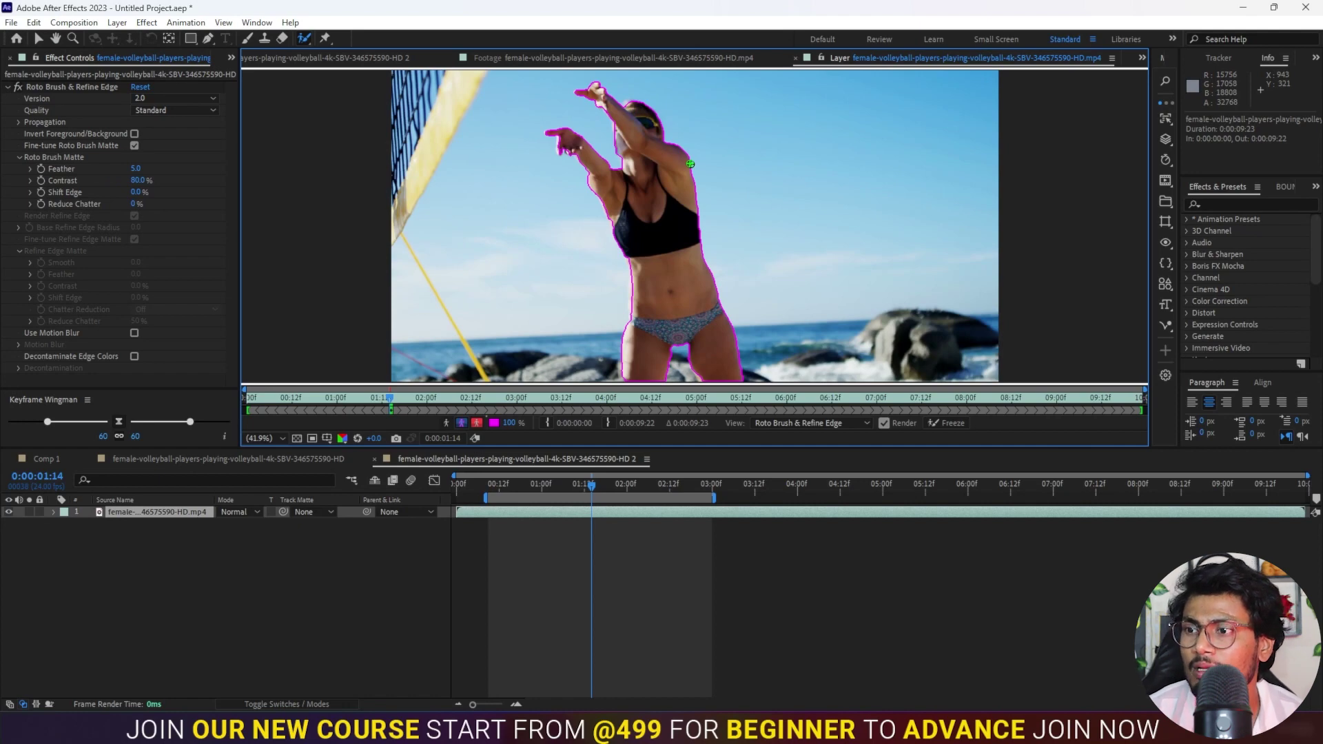
pyautogui.click(948, 426)
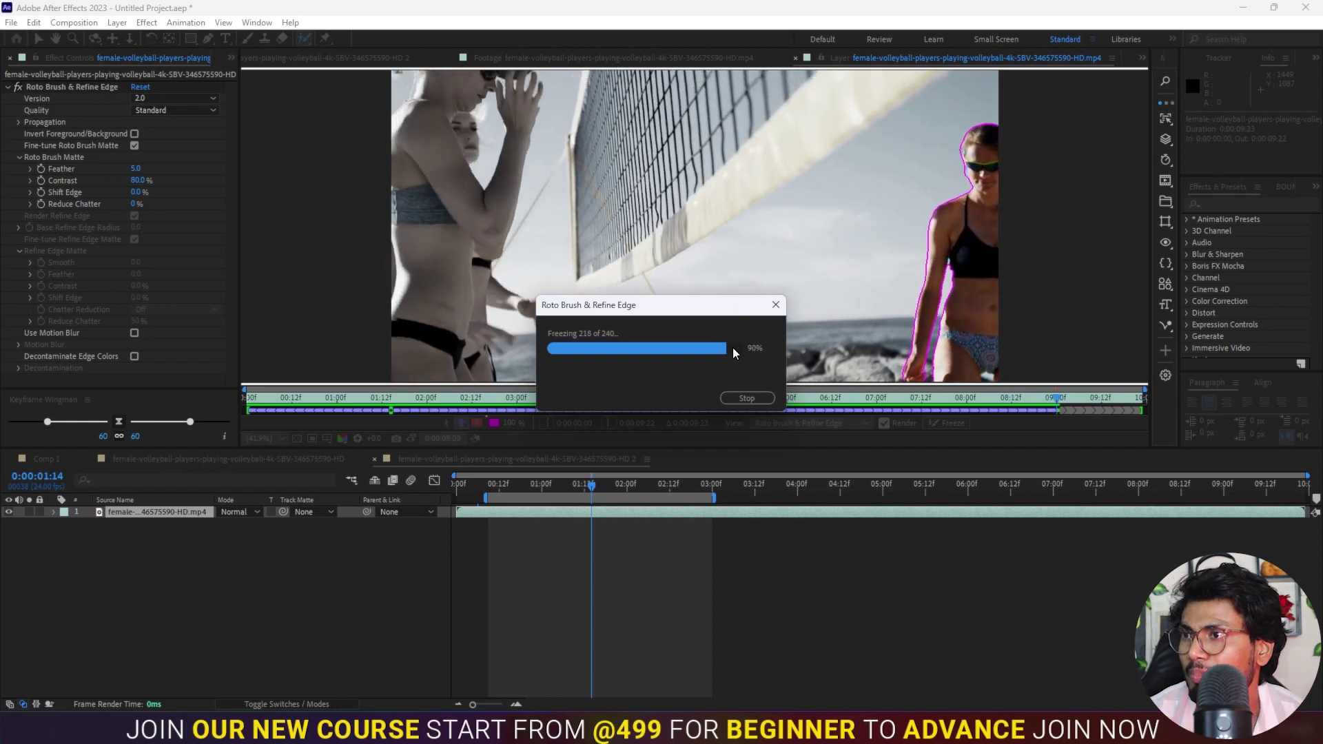
# - Scrub from an early frame to later in the clip to check the frozen matte
pyautogui.click(529, 485)
pyautogui.moveTo(528, 486)
pyautogui.mouseDown()
pyautogui.moveTo(656, 498)
pyautogui.moveTo(711, 524)
pyautogui.mouseUp()
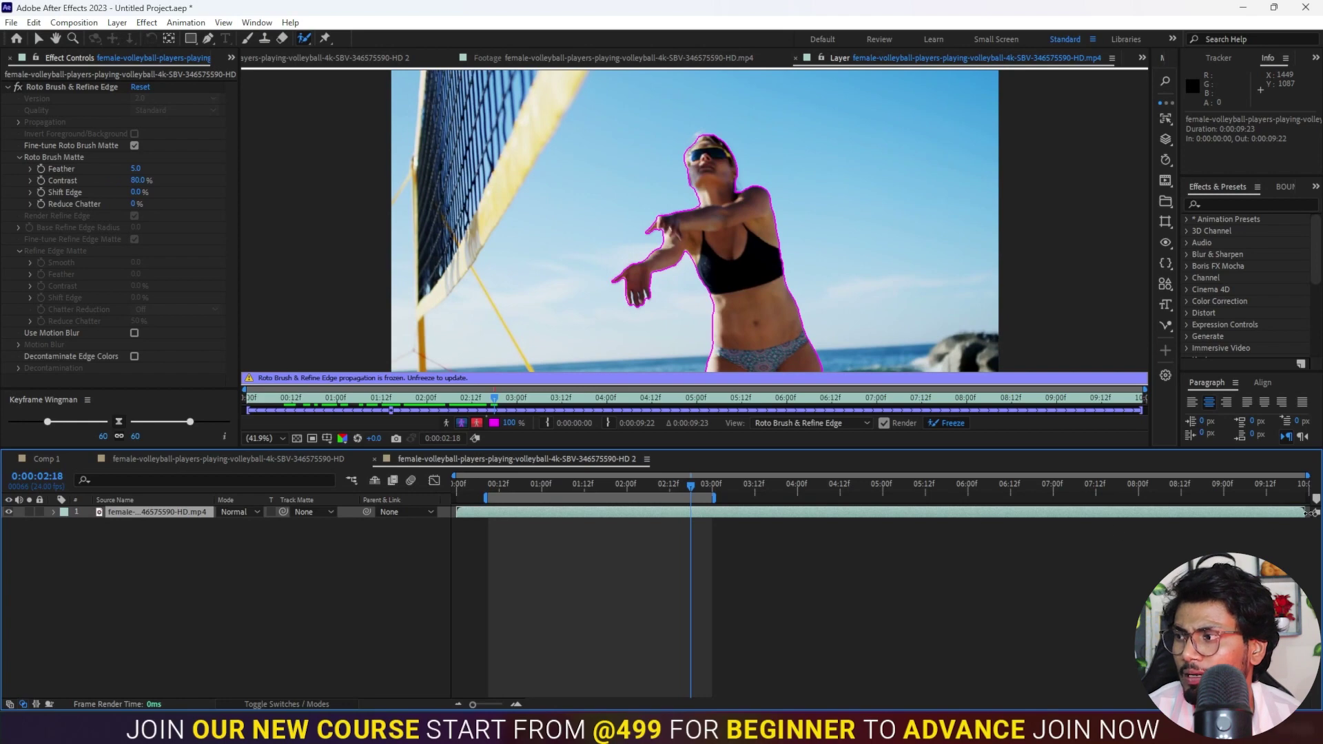
# - Trim the footage layer to start around frame 9 and end around six seconds
pyautogui.moveTo(1310, 513); pyautogui.dragTo(741, 520)
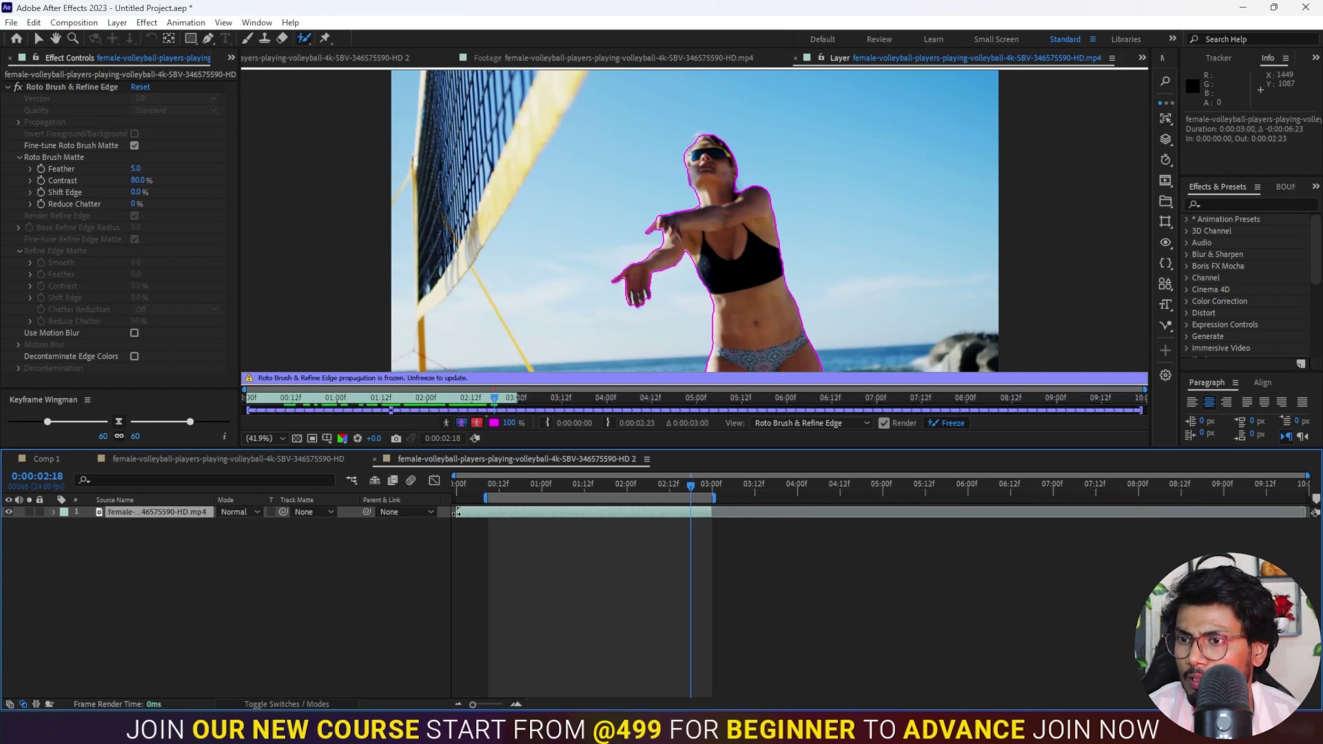
pyautogui.moveTo(455, 513); pyautogui.dragTo(686, 486)
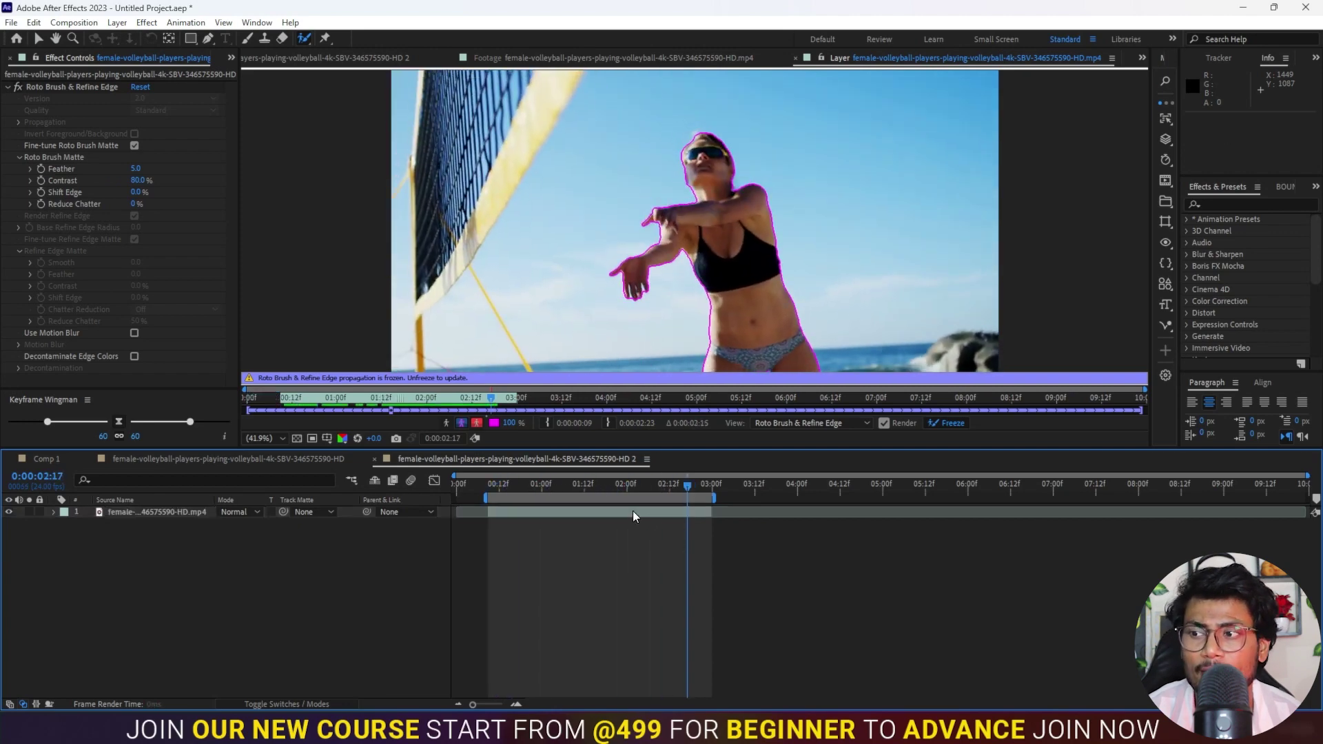
pyautogui.click(633, 511)
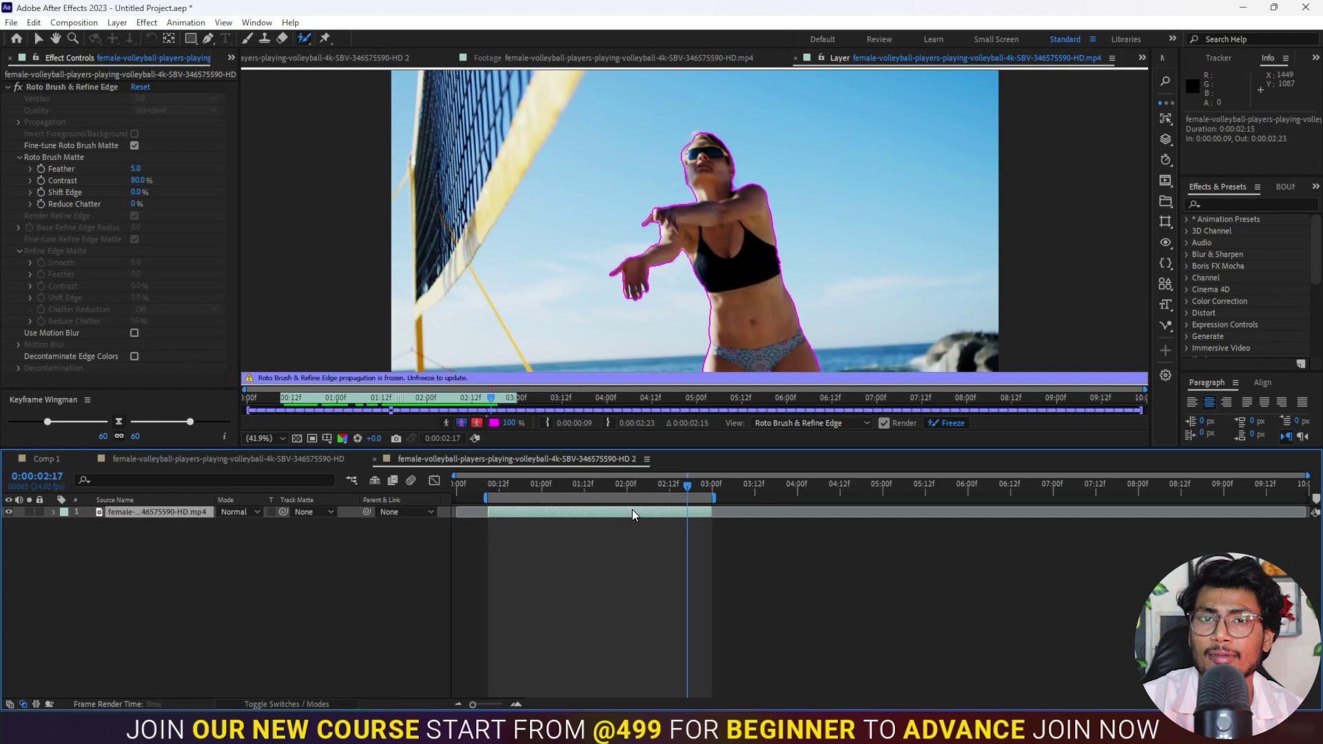
pyautogui.hotkey('ctrl', 'shift', 'a')
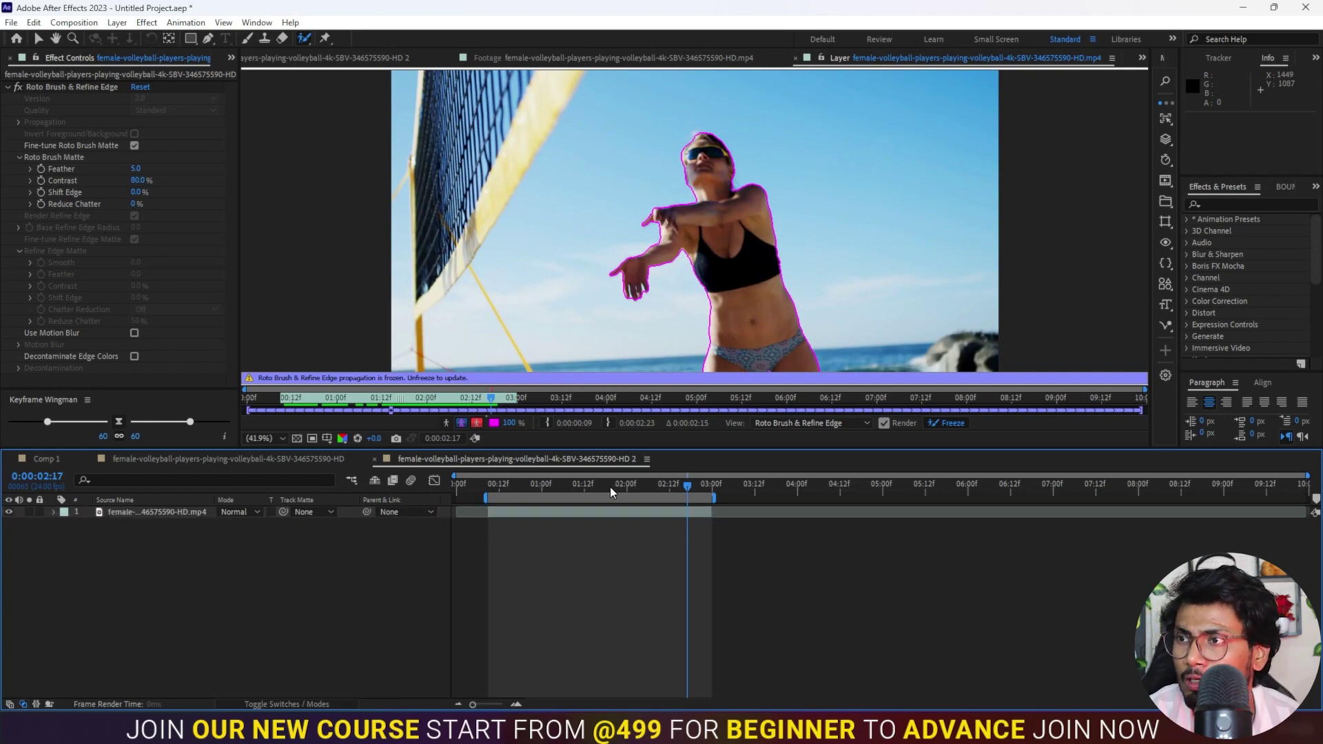
# - Check the matte at 0:00:02:04 and close the roto Layer view
pyautogui.moveTo(610, 486); pyautogui.dragTo(641, 486)
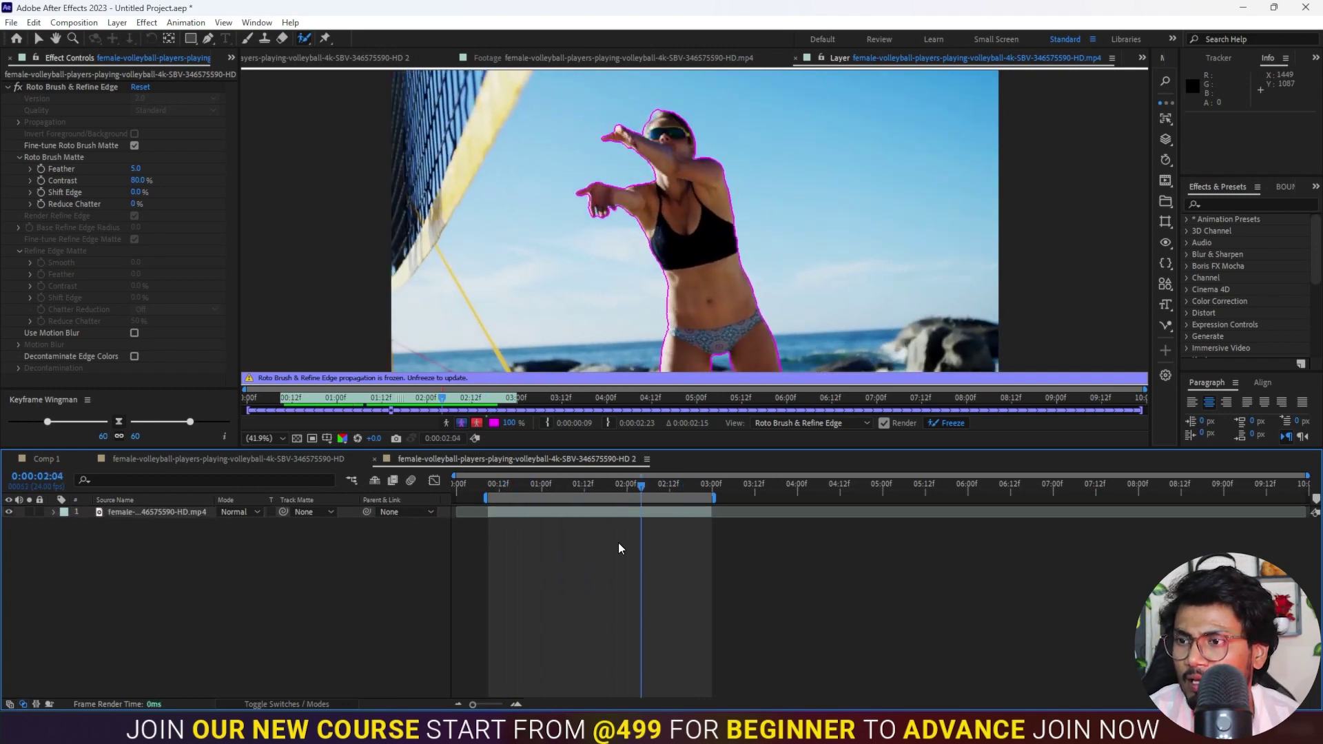
pyautogui.click(599, 511)
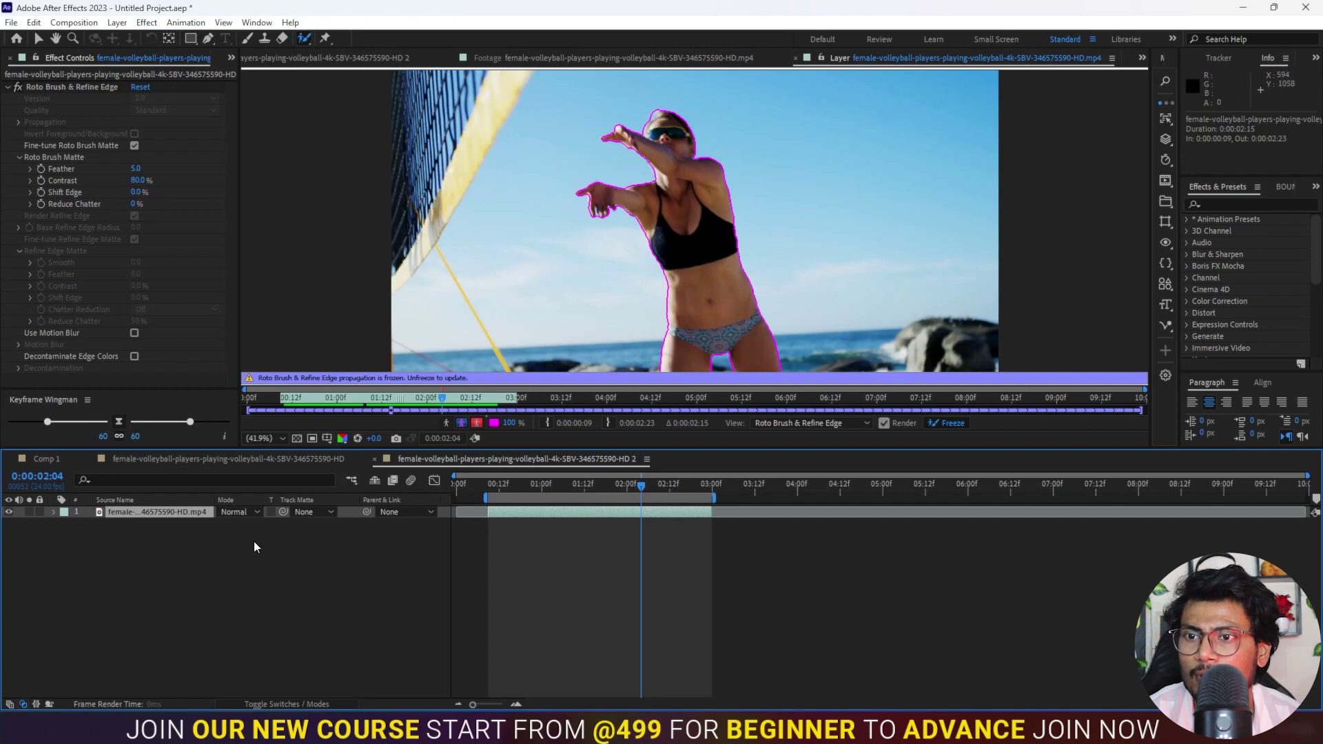
pyautogui.click(796, 58)
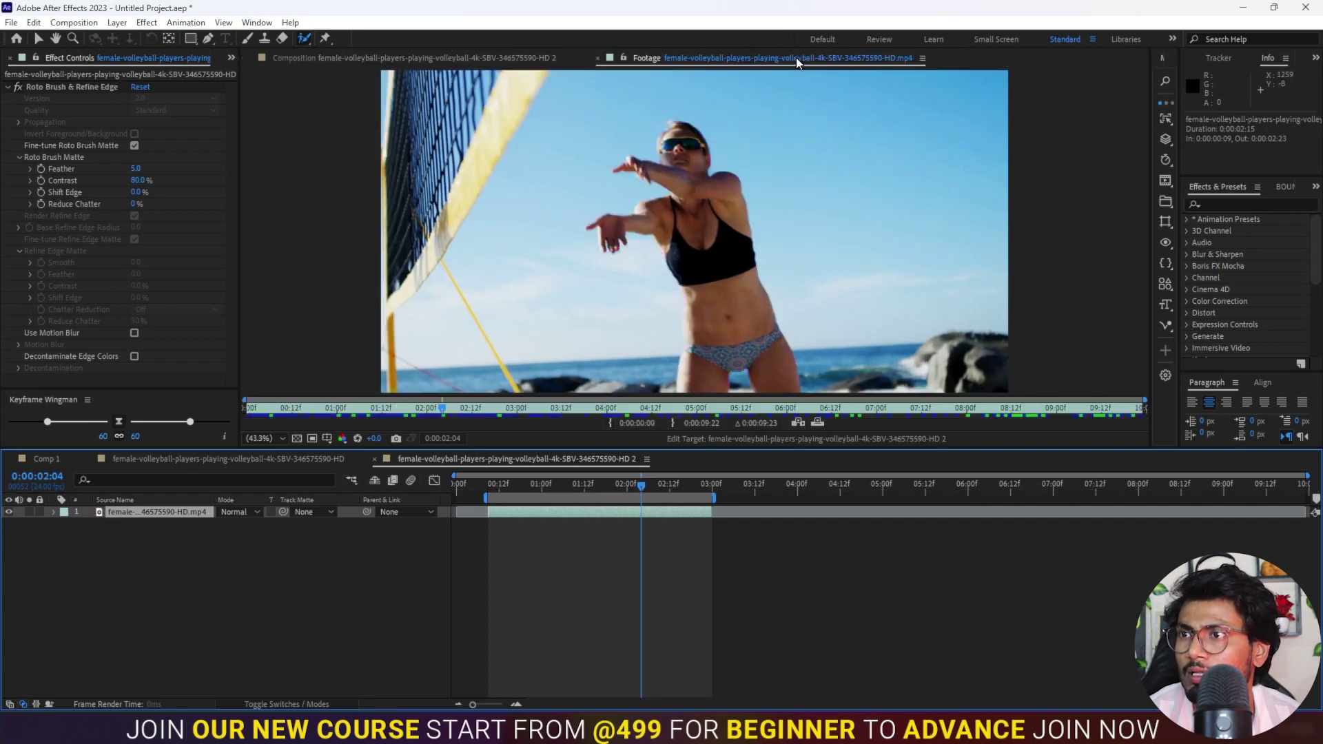
# - Close the Footage viewer, go to 0:00:01:08, and view the player cutout on black
pyautogui.click(600, 57)
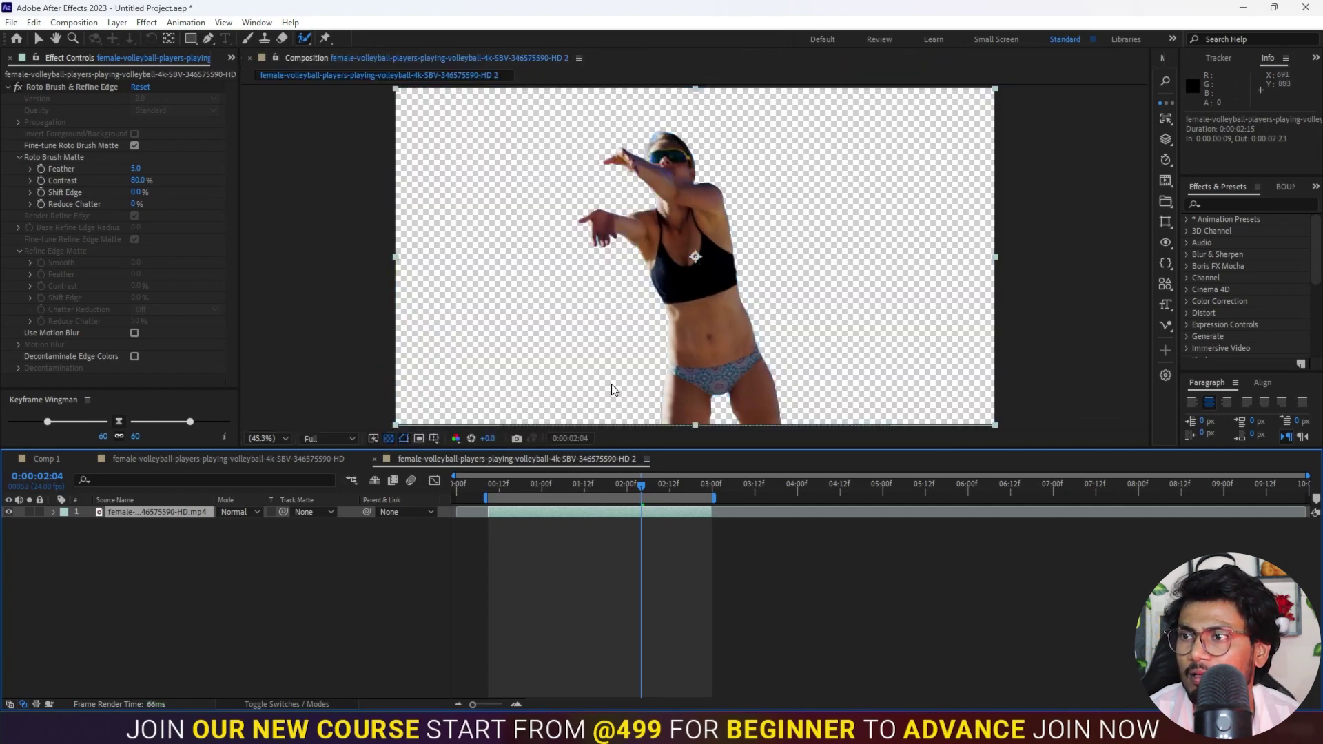
pyautogui.moveTo(621, 484); pyautogui.dragTo(570, 484)
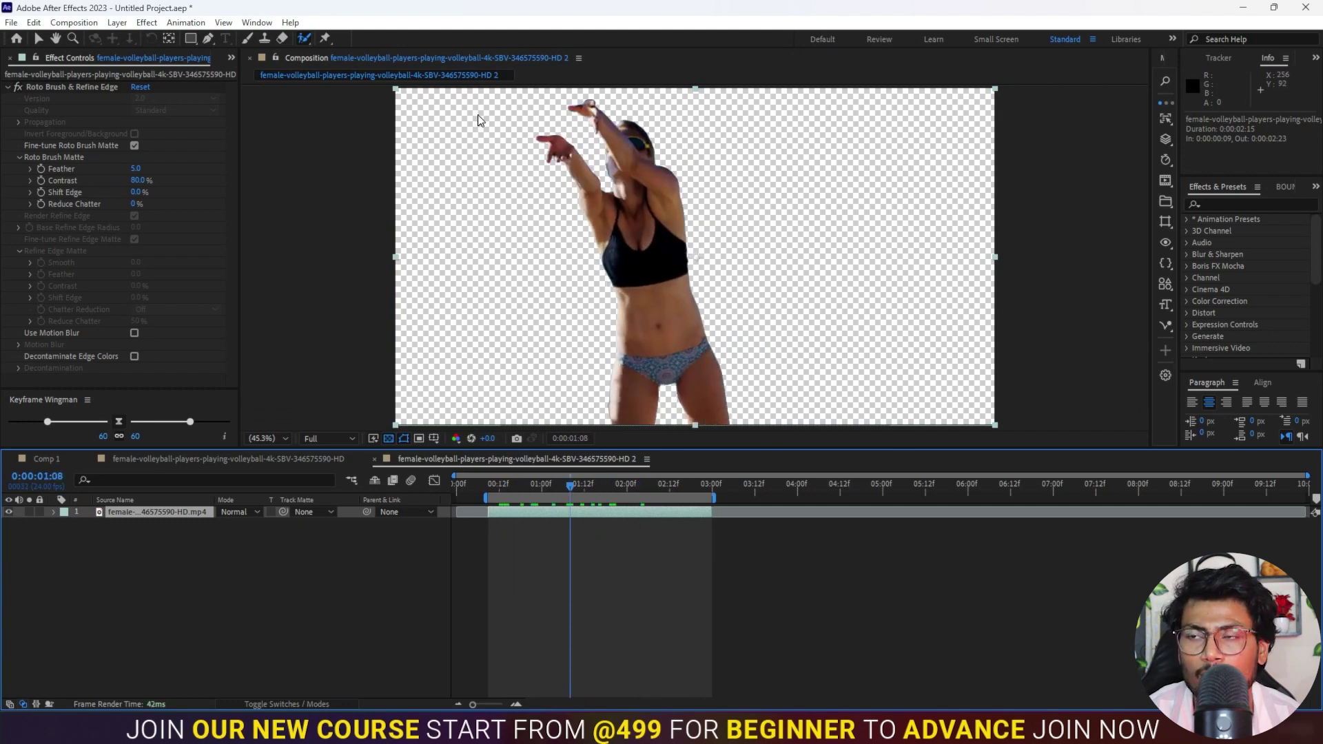
pyautogui.click(390, 440)
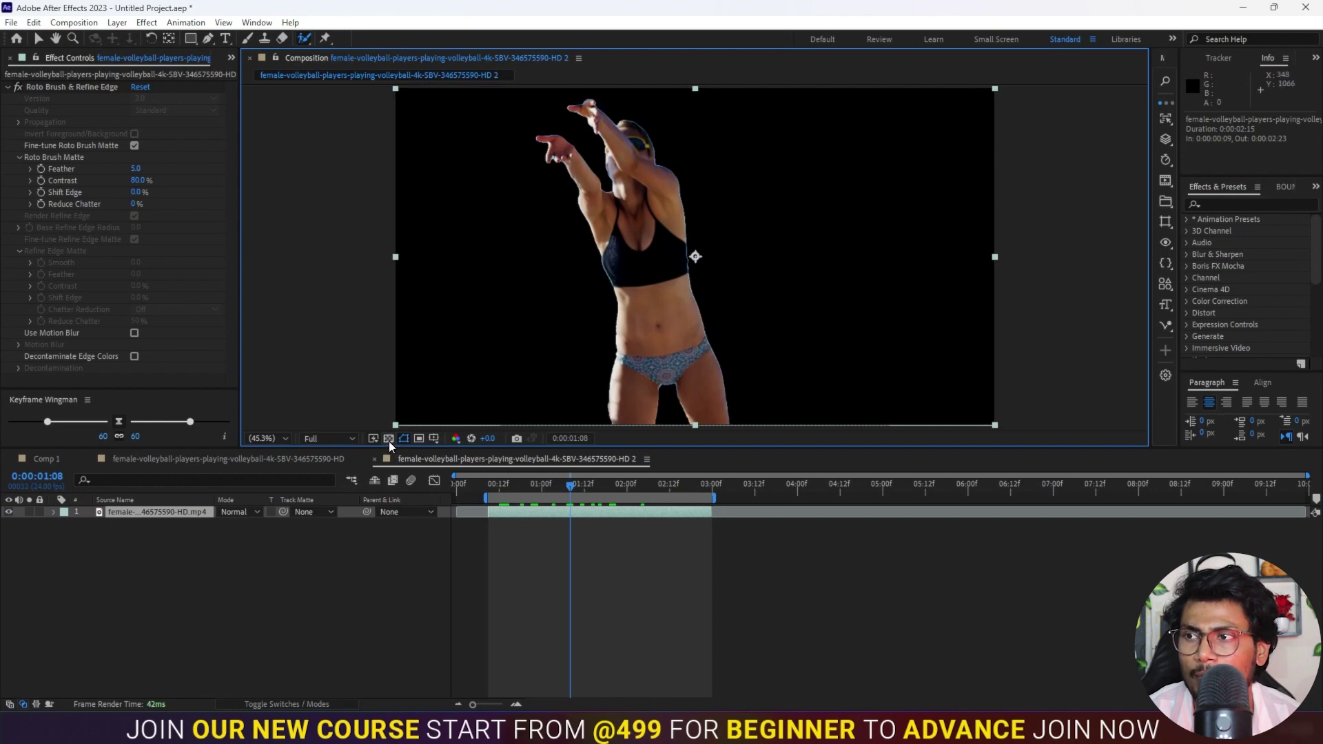
# - At a later frame, auto-trace the player's alpha into masks with Time Span set to Current Frame
pyautogui.click(389, 439)
pyautogui.moveTo(516, 486)
pyautogui.mouseDown()
pyautogui.moveTo(602, 486)
pyautogui.moveTo(580, 487)
pyautogui.mouseUp()
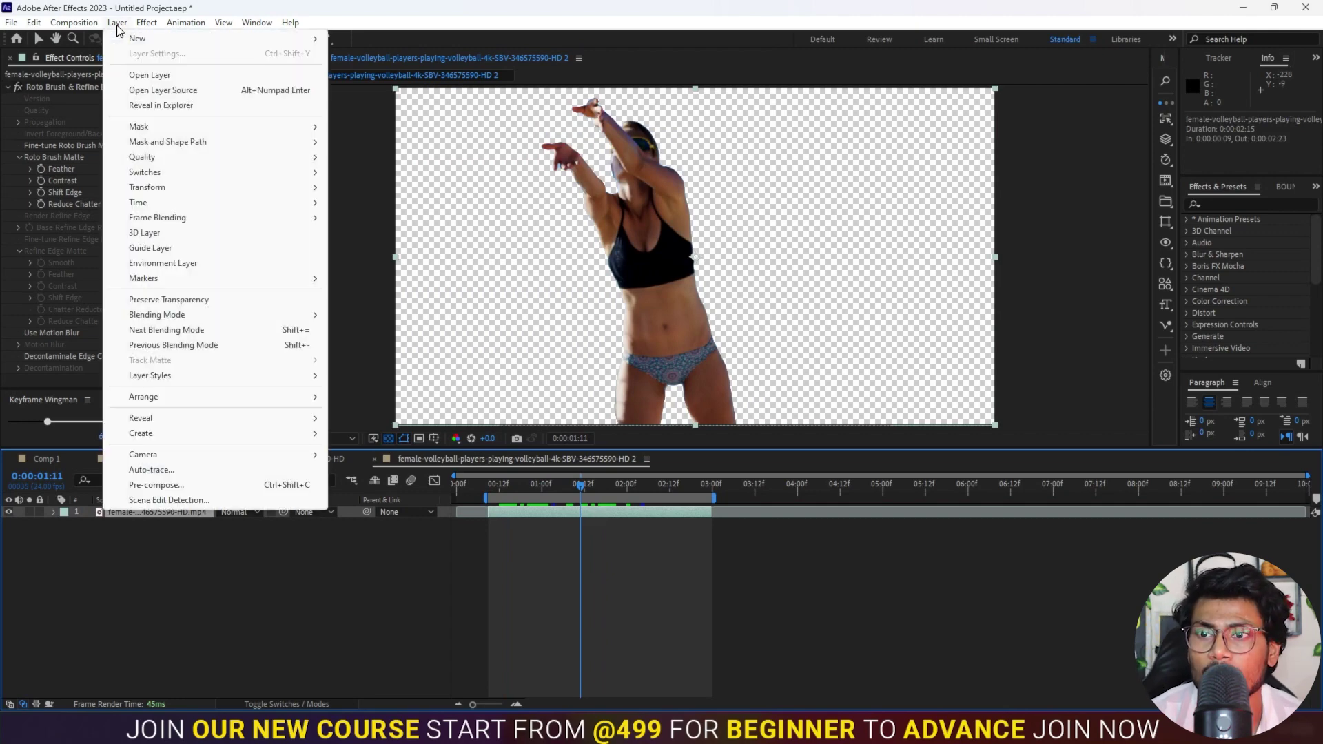
pyautogui.click(159, 470)
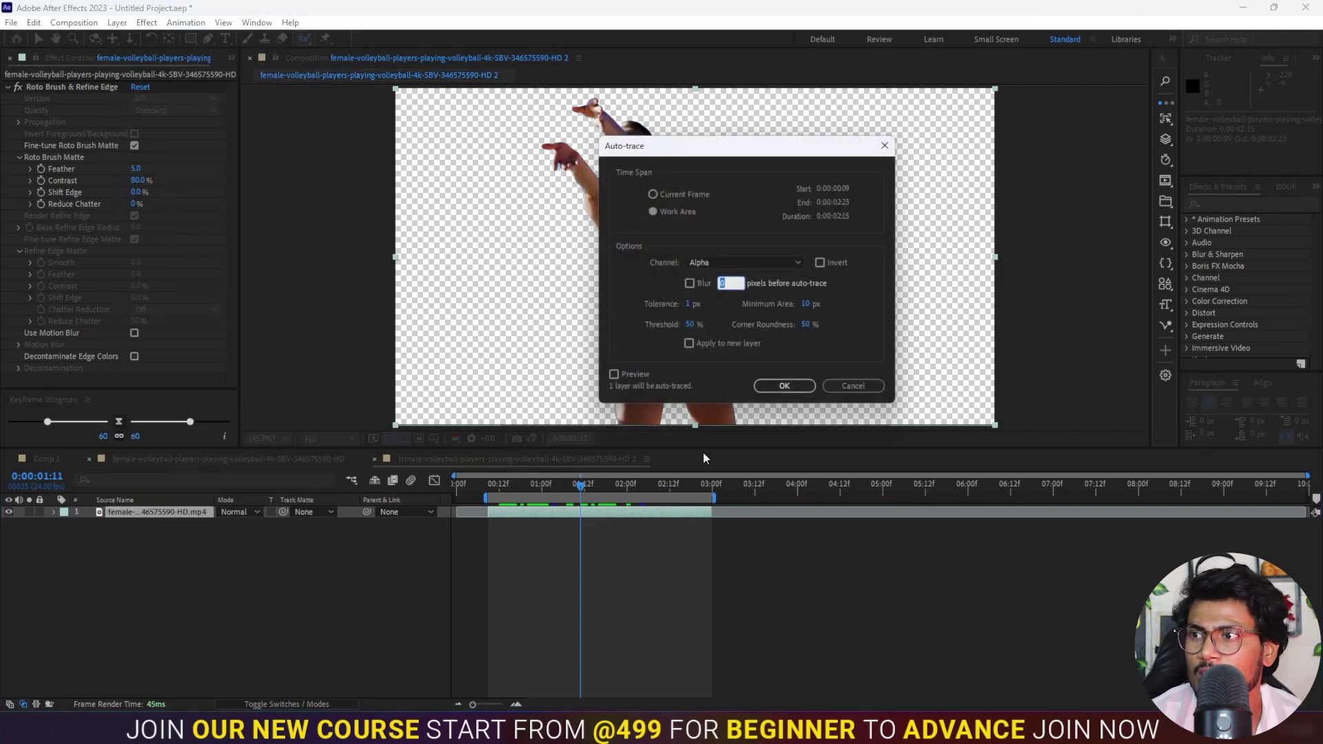
pyautogui.click(658, 194)
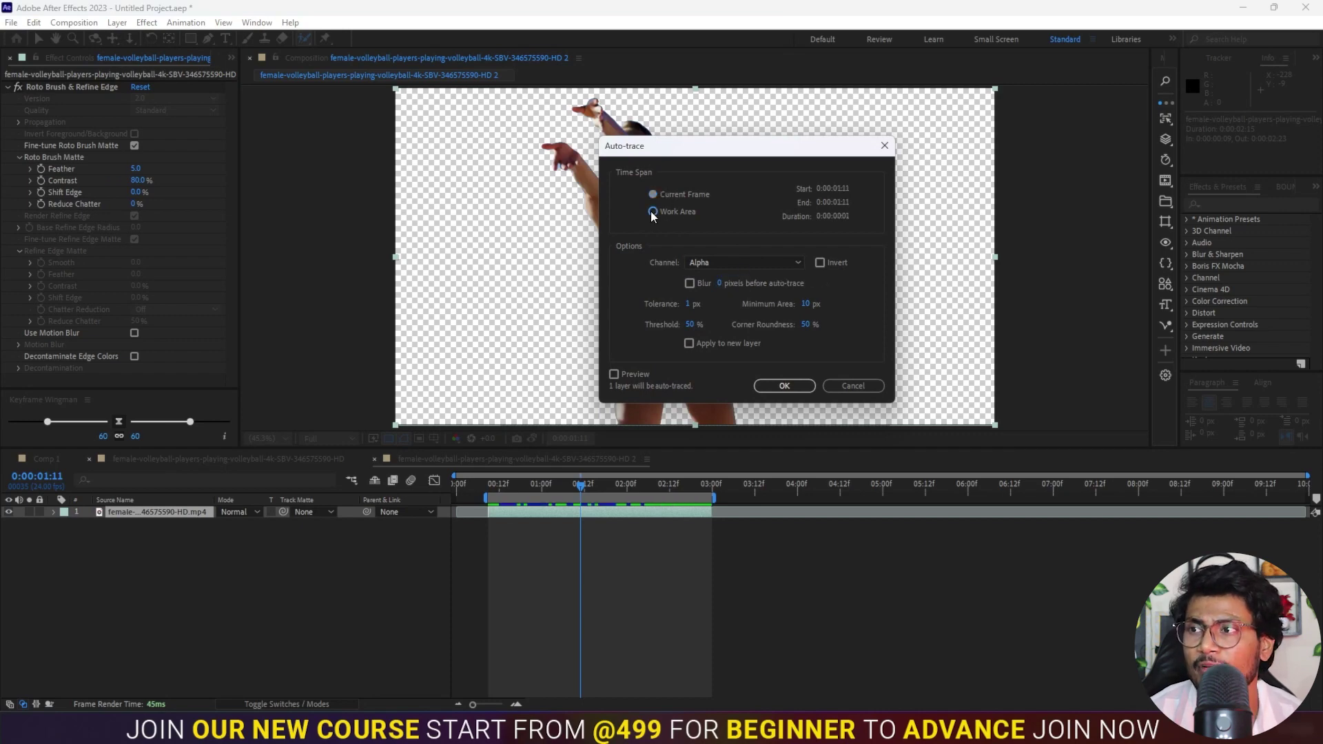
pyautogui.click(784, 390)
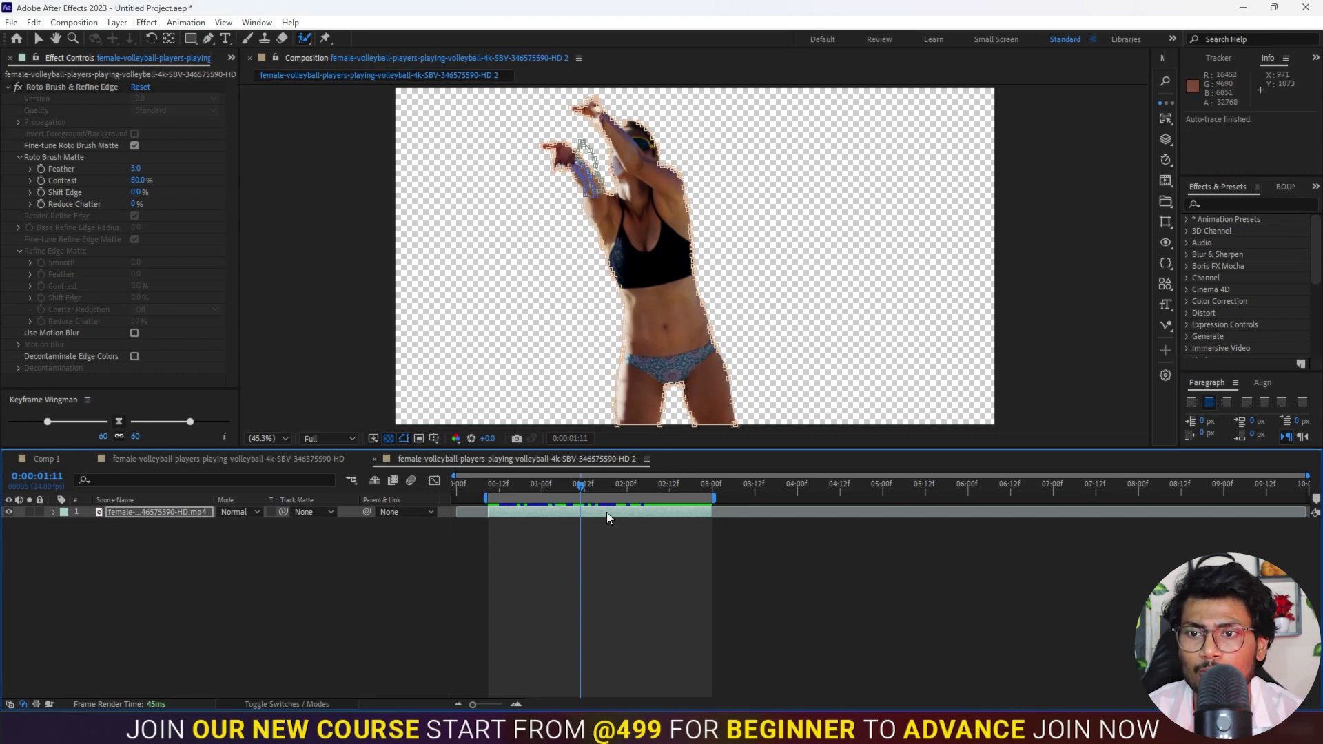
# - Expand the footage layer's masks, delete Mask 3 and Mask 2, then take Mask 1 off
pyautogui.click(52, 513)
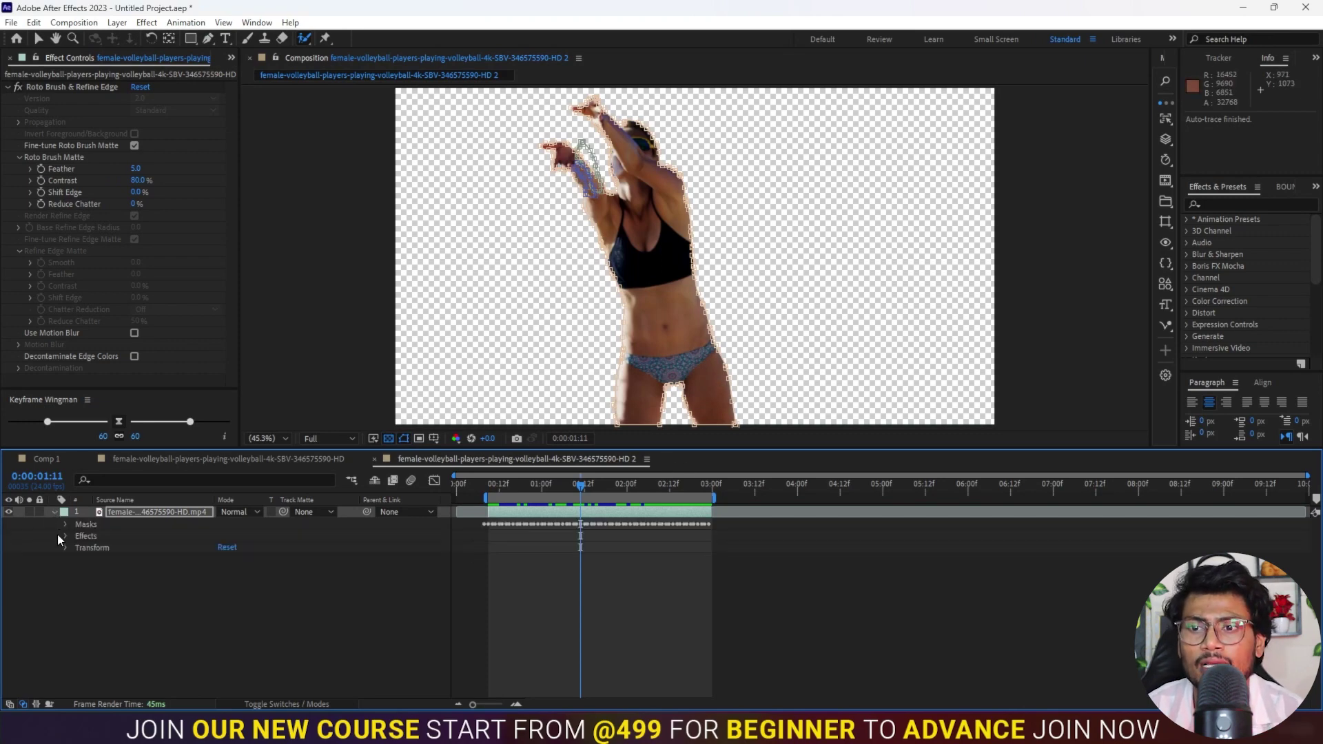
pyautogui.click(65, 524)
pyautogui.click(105, 598)
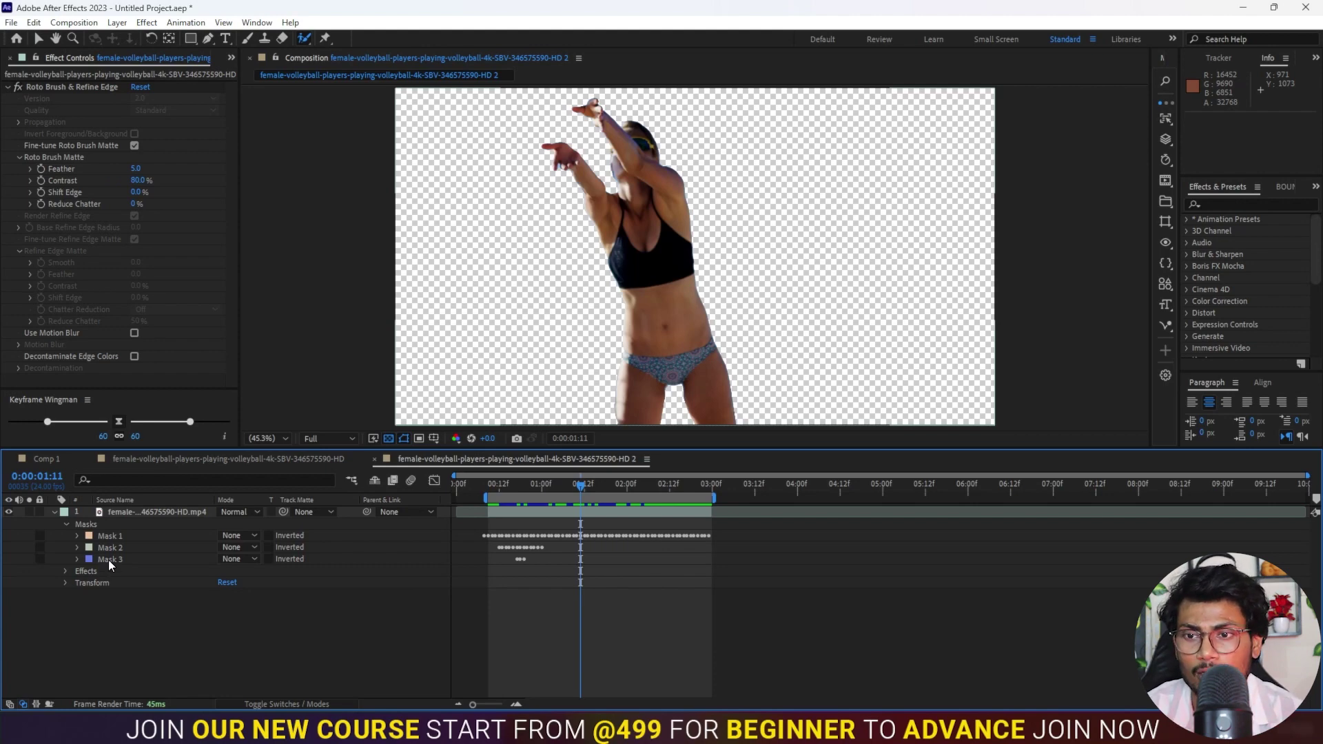
pyautogui.click(110, 537)
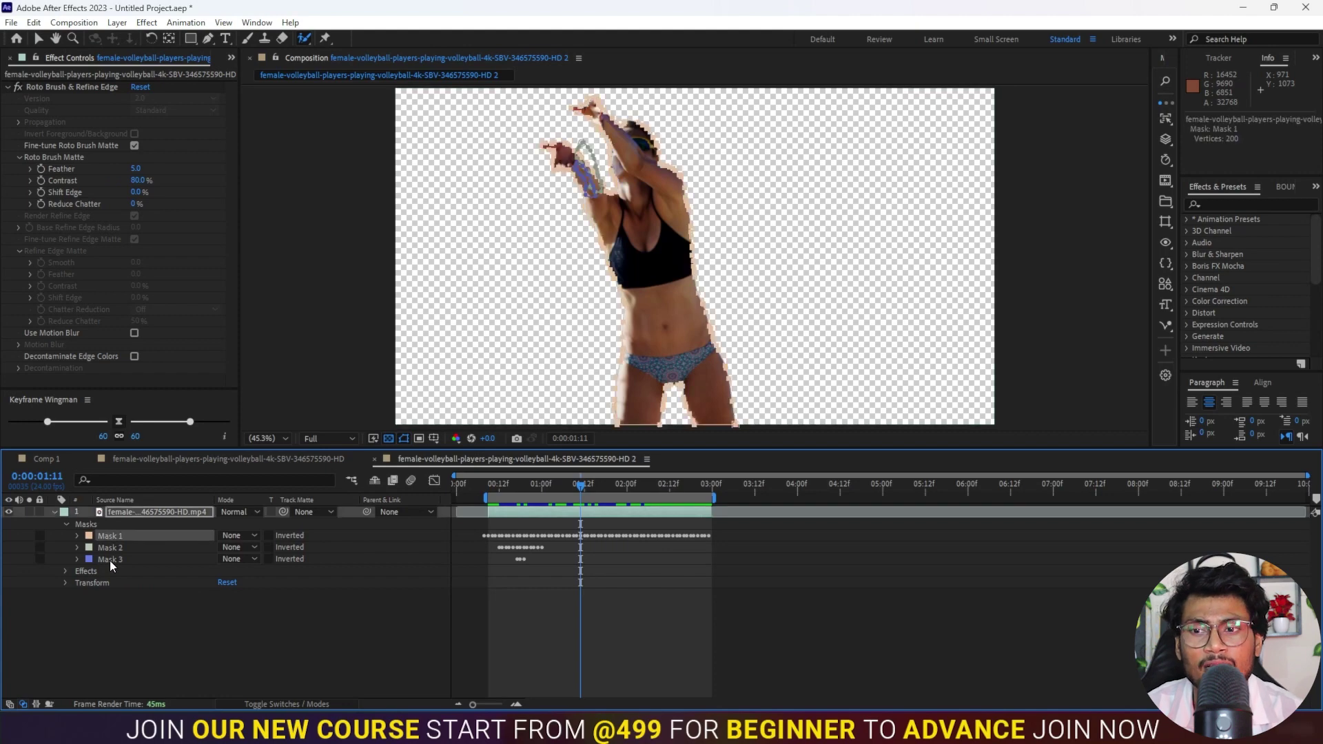
pyautogui.click(110, 560)
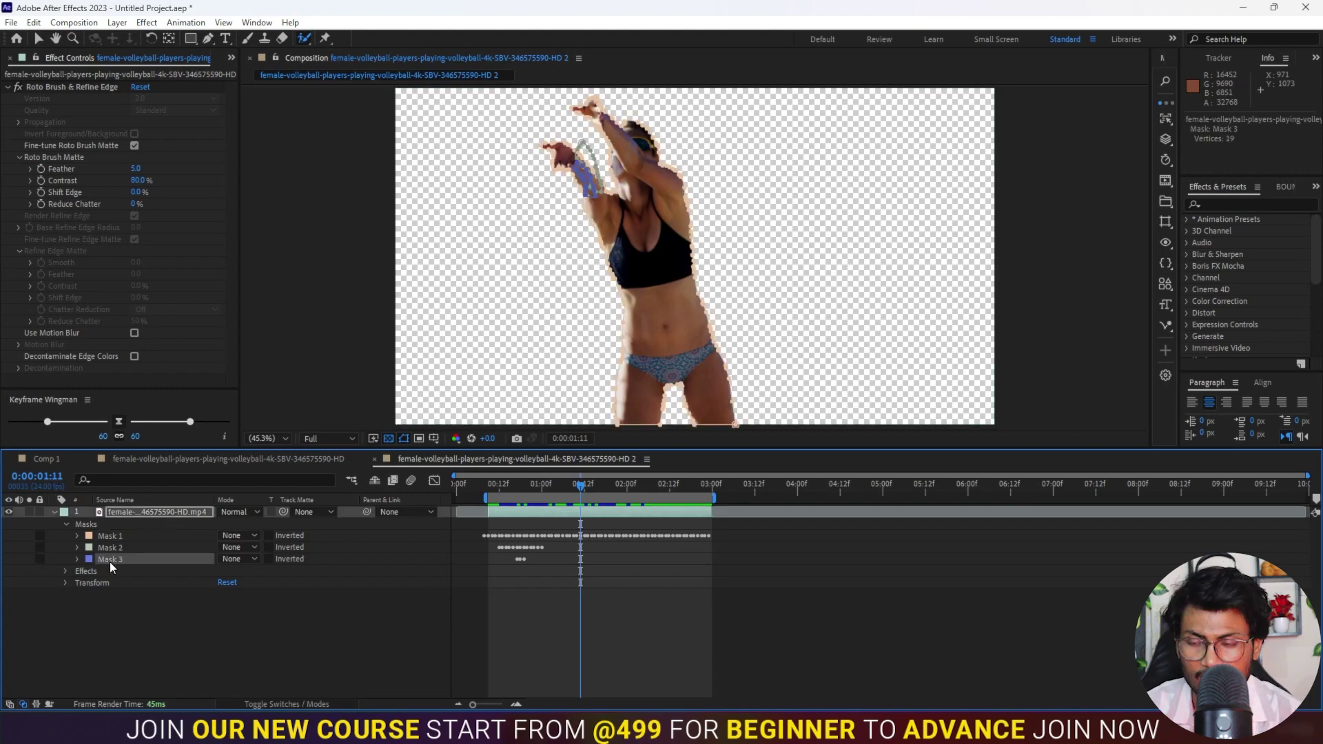
pyautogui.press('Delete')
pyautogui.click(111, 549)
pyautogui.press('Delete')
pyautogui.click(104, 536)
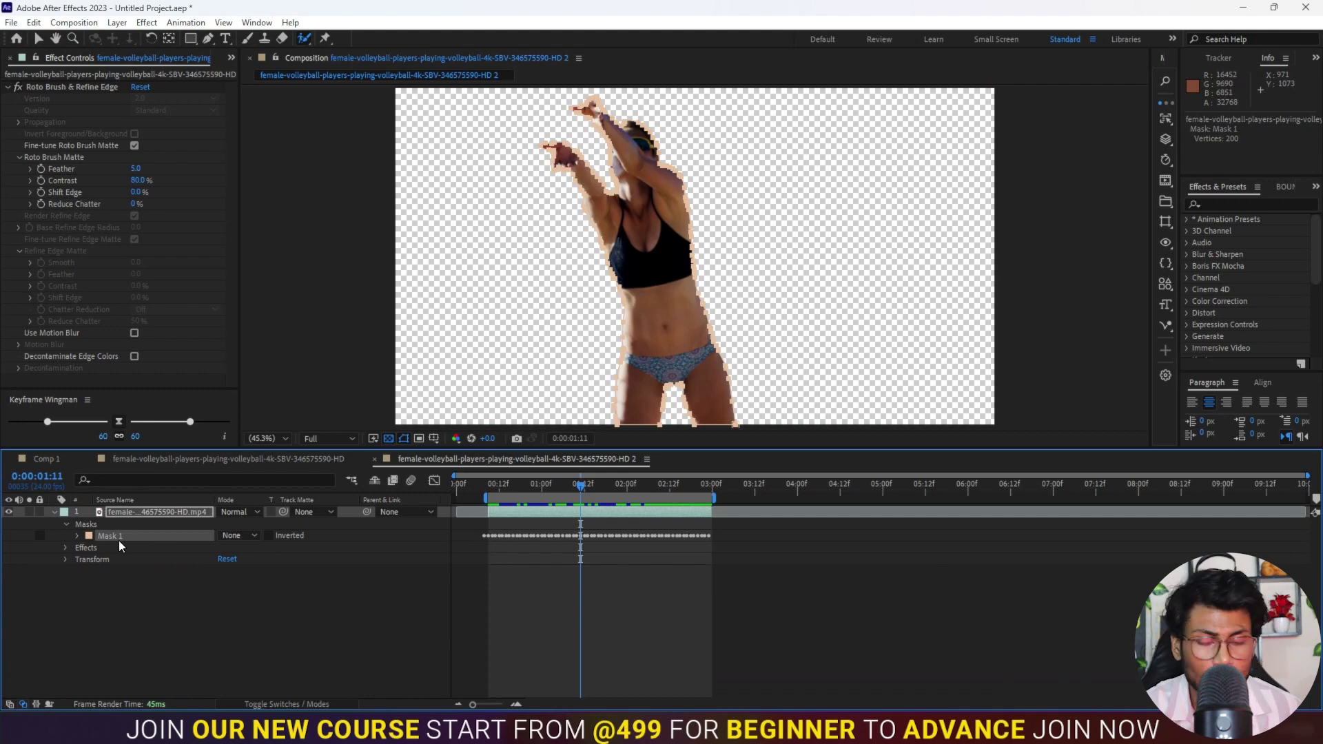
pyautogui.press('Delete')
# - Add a new black 1920×1080 solid layer from the timeline's context menu
pyautogui.rightClick(121, 569)
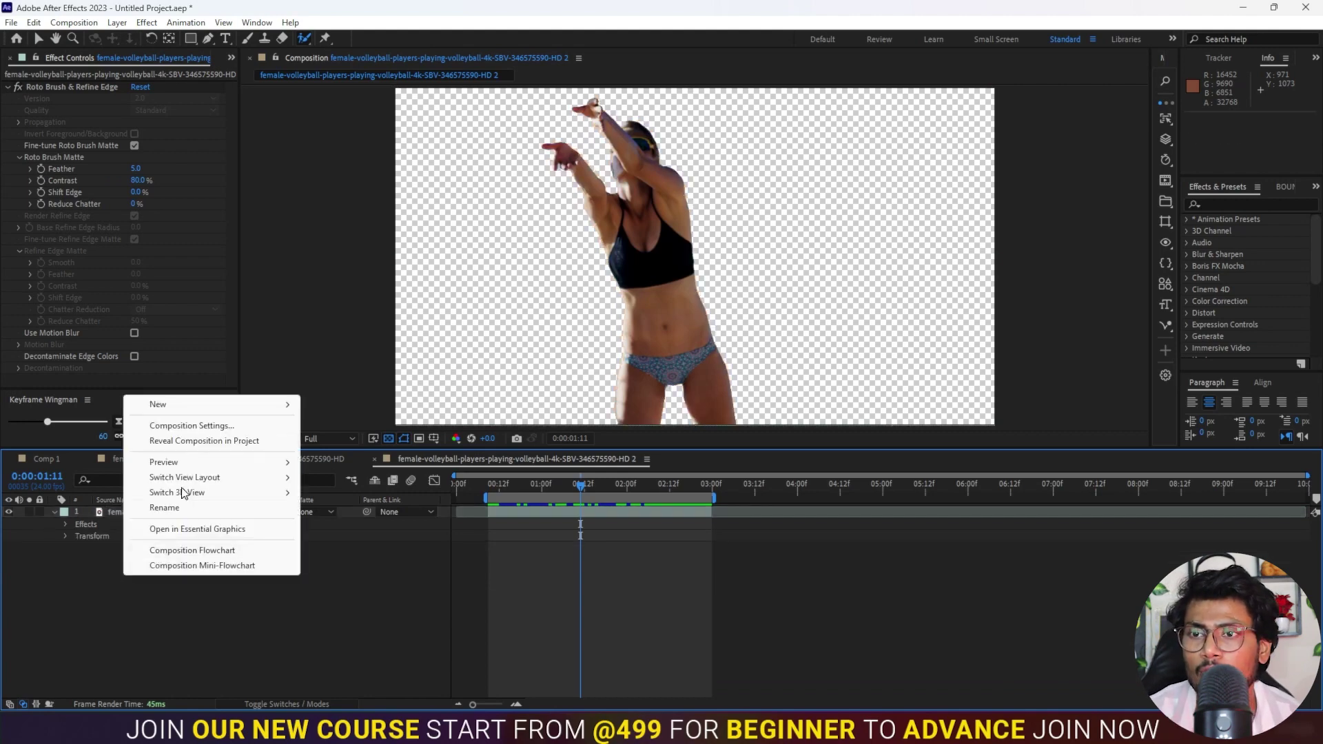
pyautogui.moveTo(185, 407)
pyautogui.click(325, 437)
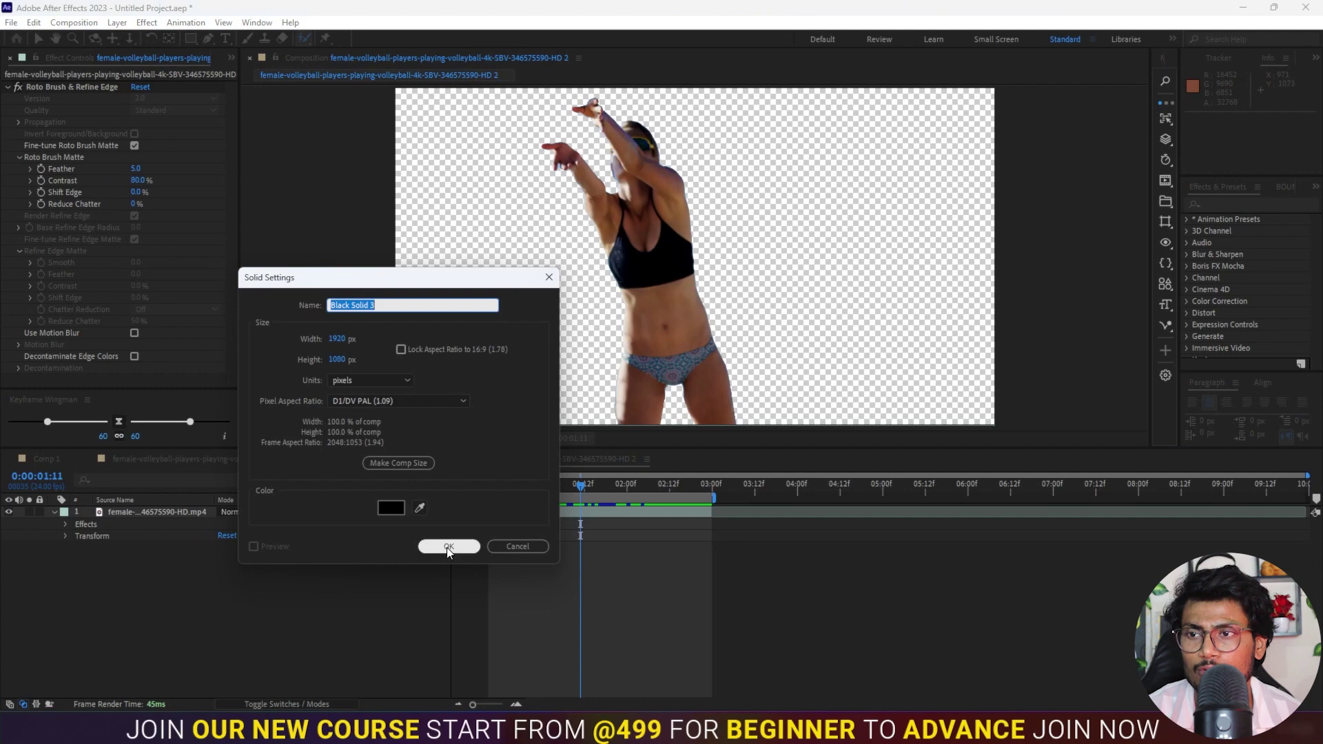
pyautogui.click(448, 547)
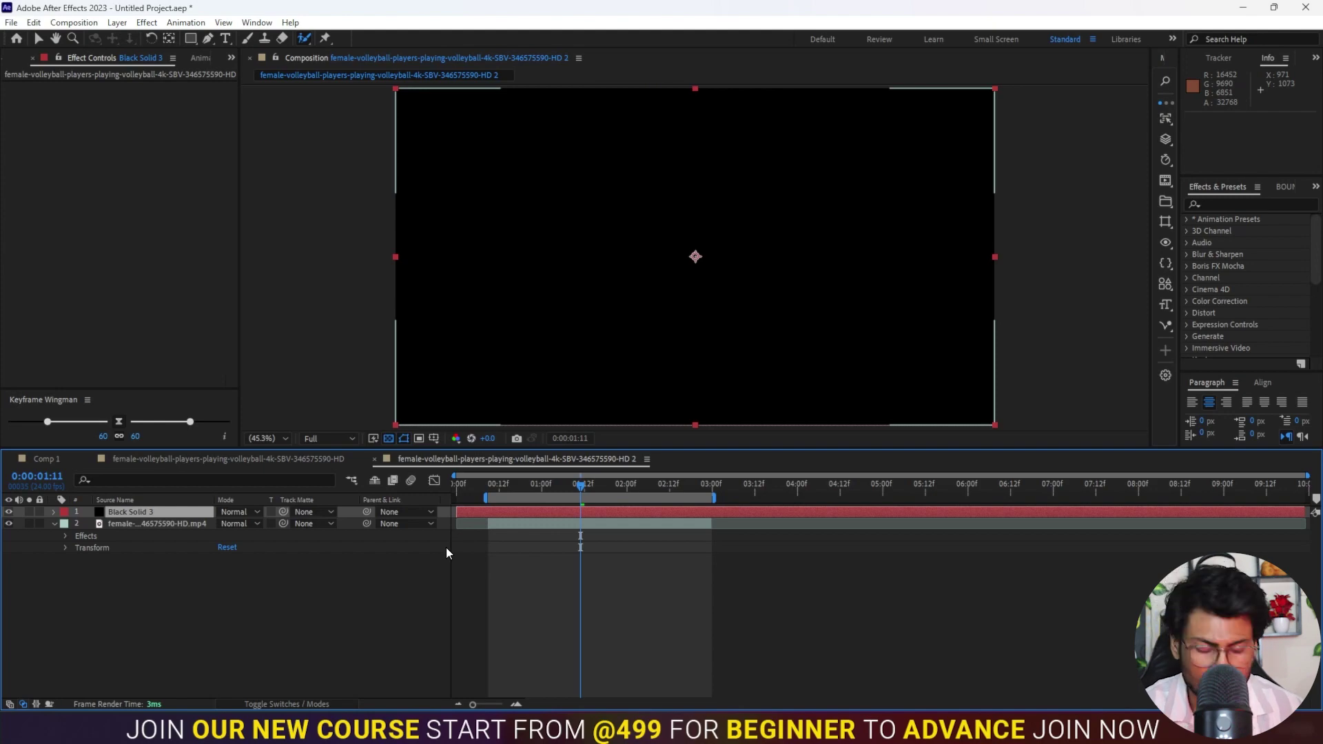
# - Preview the player's outline on the solid, return to frame 00:18, and select Black Solid 3
pyautogui.click(449, 565)
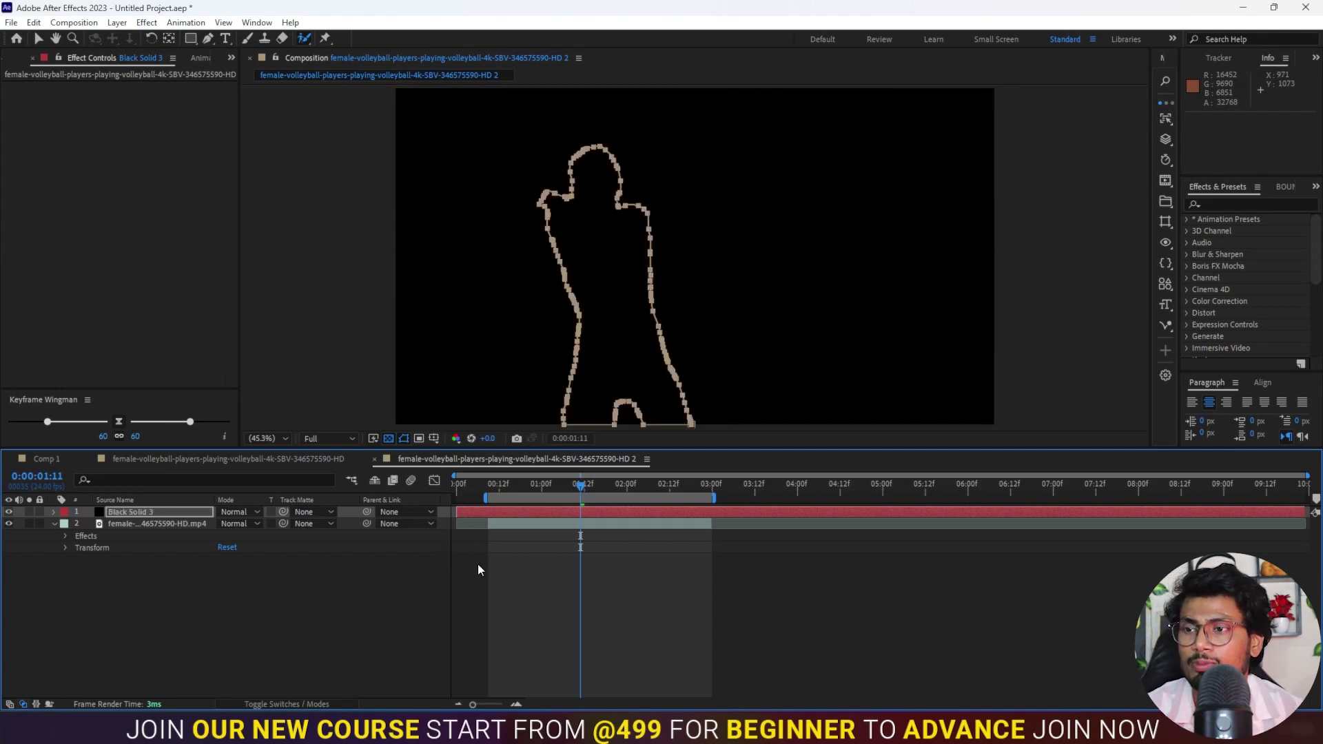
pyautogui.moveTo(513, 488); pyautogui.dragTo(650, 492)
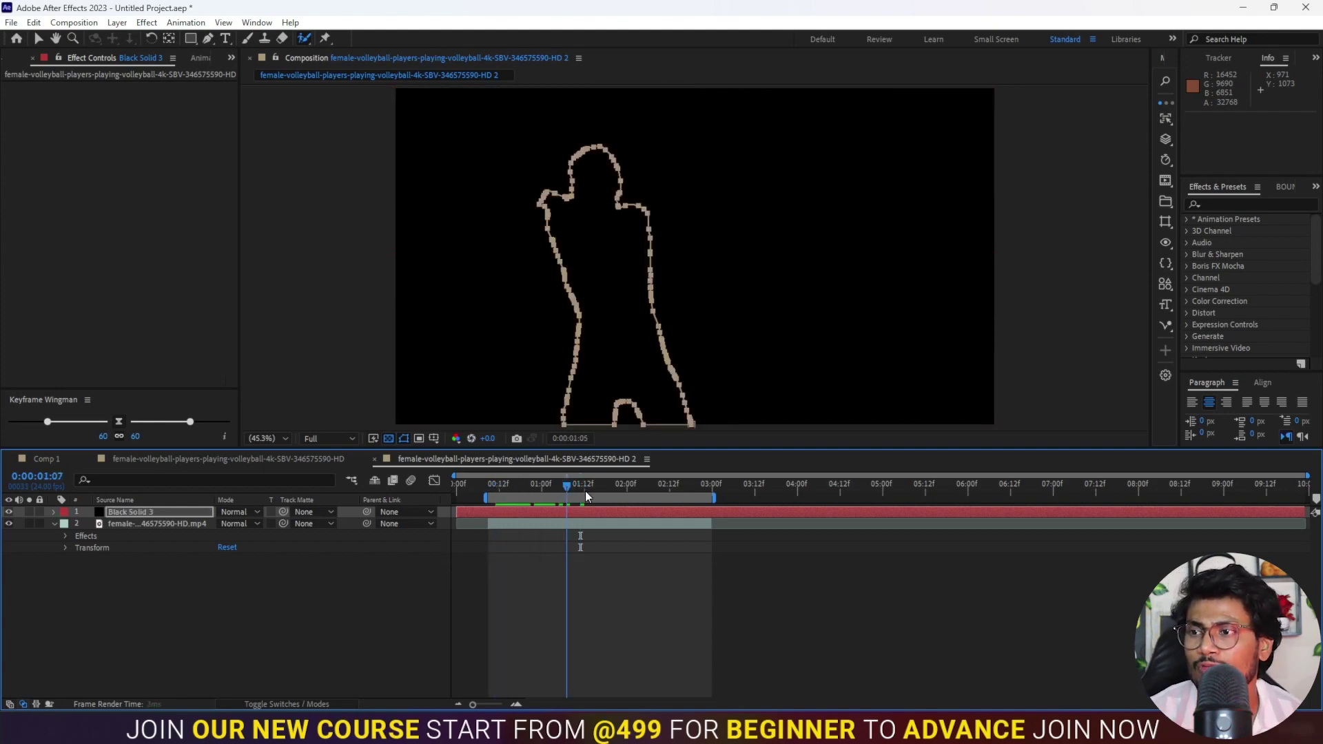
pyautogui.moveTo(650, 492); pyautogui.dragTo(520, 491)
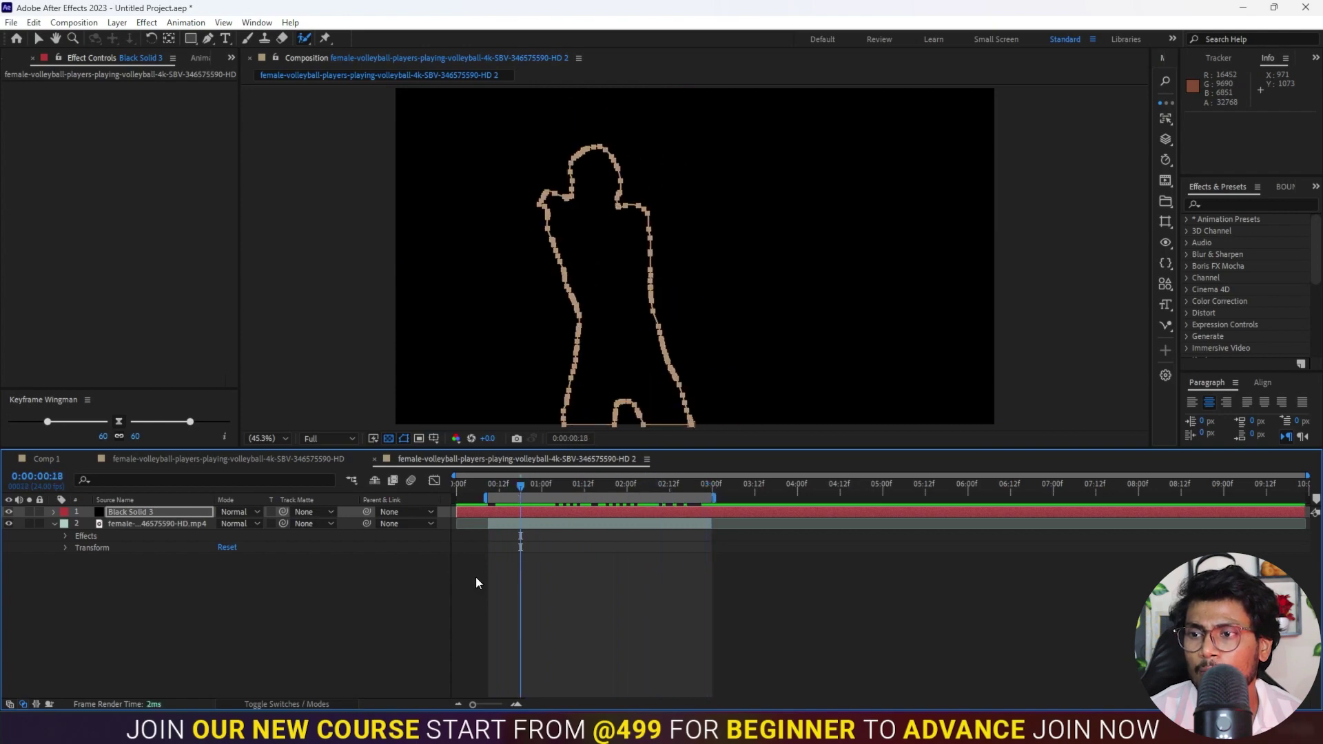
pyautogui.click(539, 517)
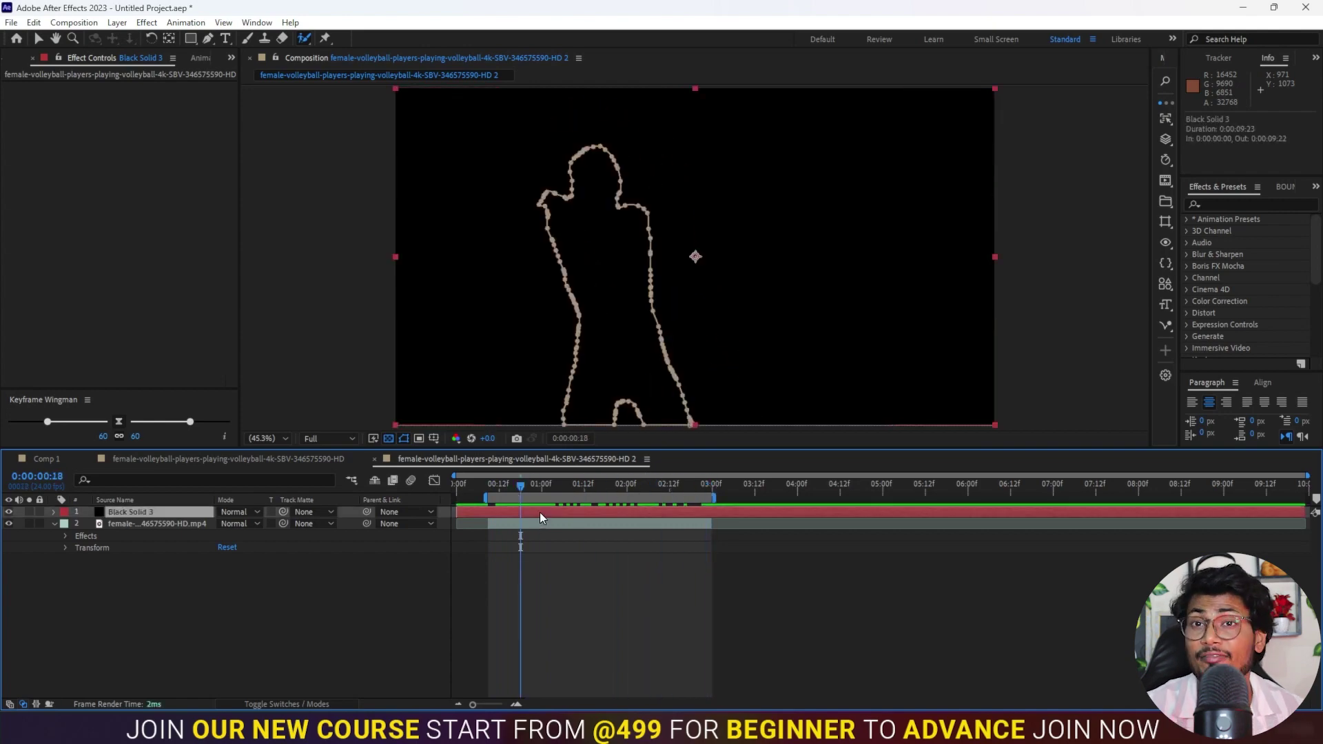
# - Apply the Saber effect to the black solid through the effect search
pyautogui.hotkey('ctrl', 'space')
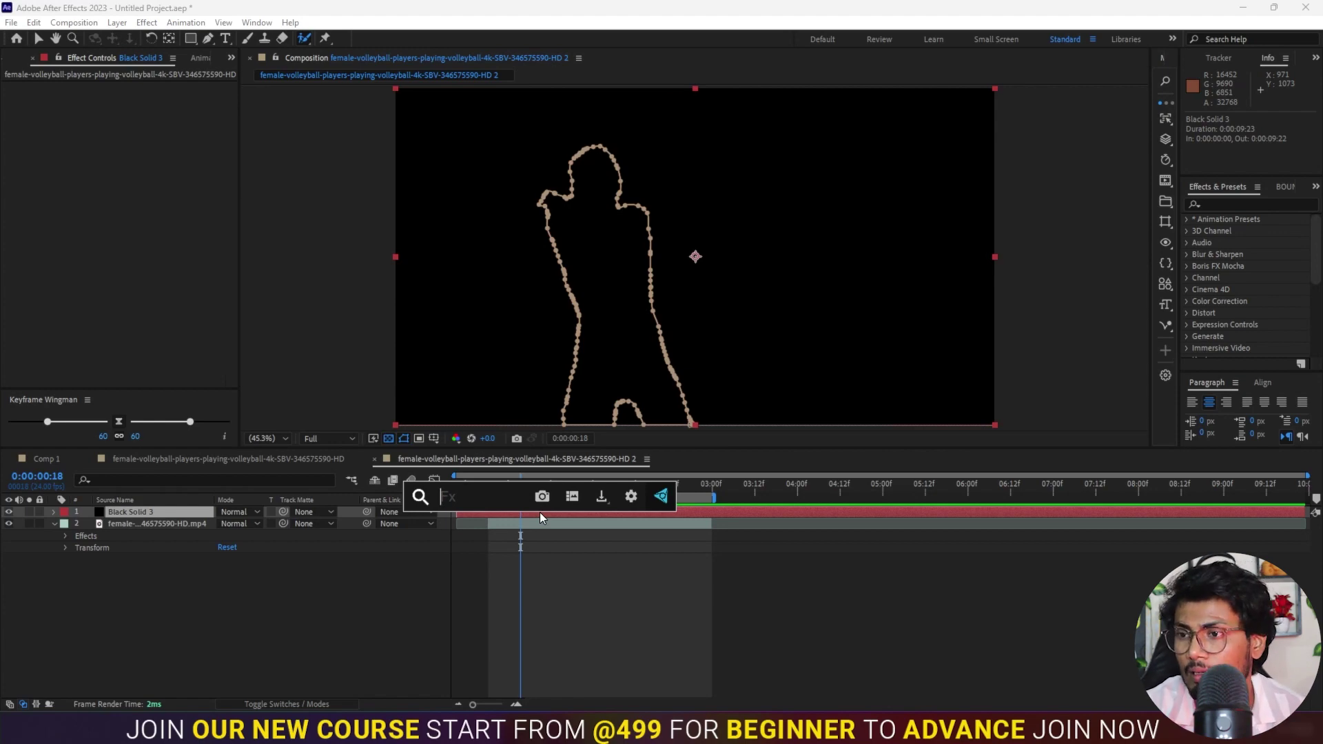
pyautogui.write('sab')
pyautogui.press('Return')
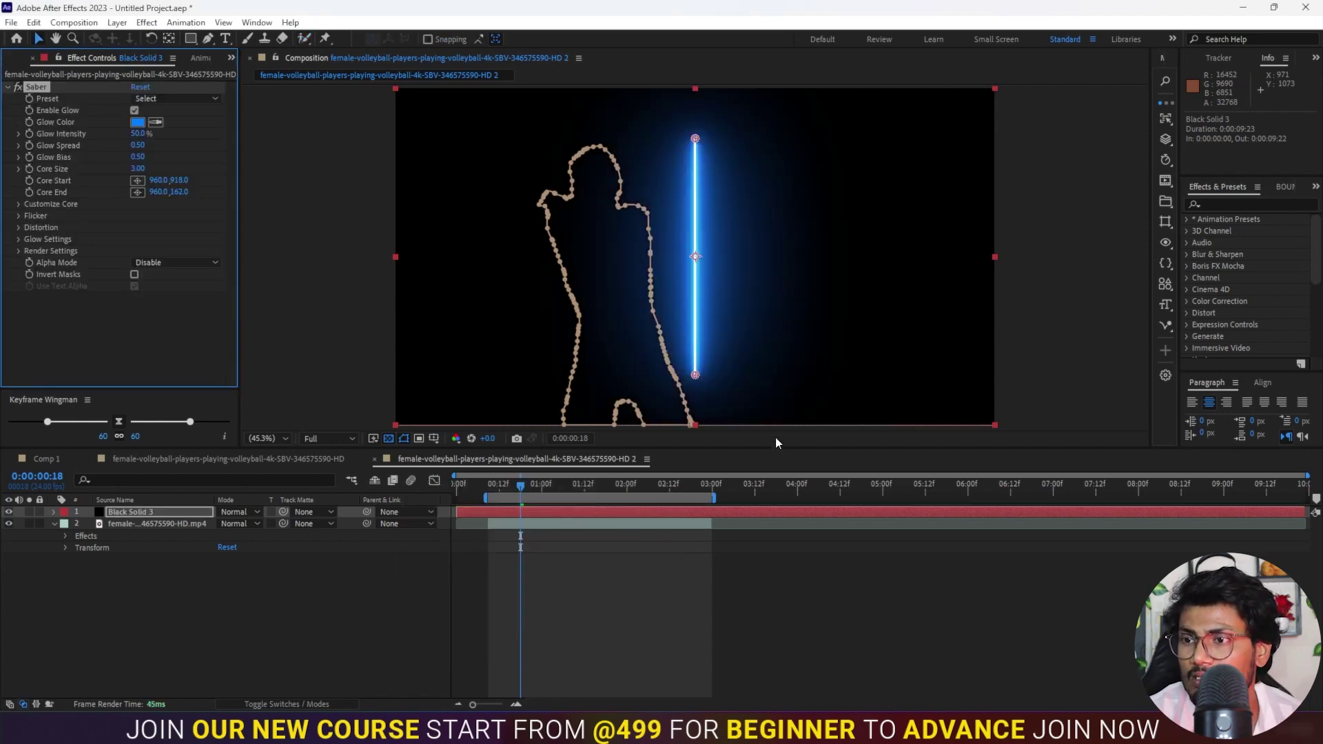
# - Set Saber's Customize Core type to Layer Masks so the glow follows the player's mask
pyautogui.click(18, 204)
pyautogui.click(159, 216)
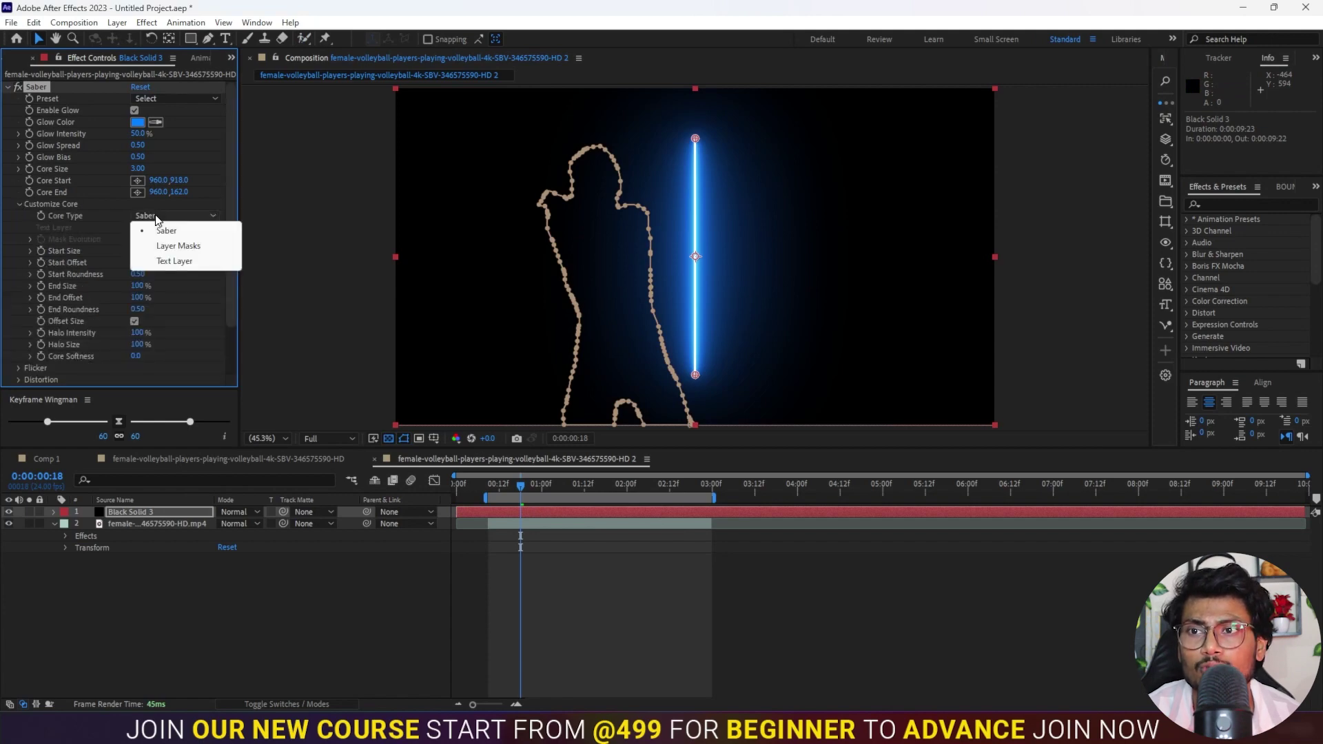
pyautogui.click(179, 246)
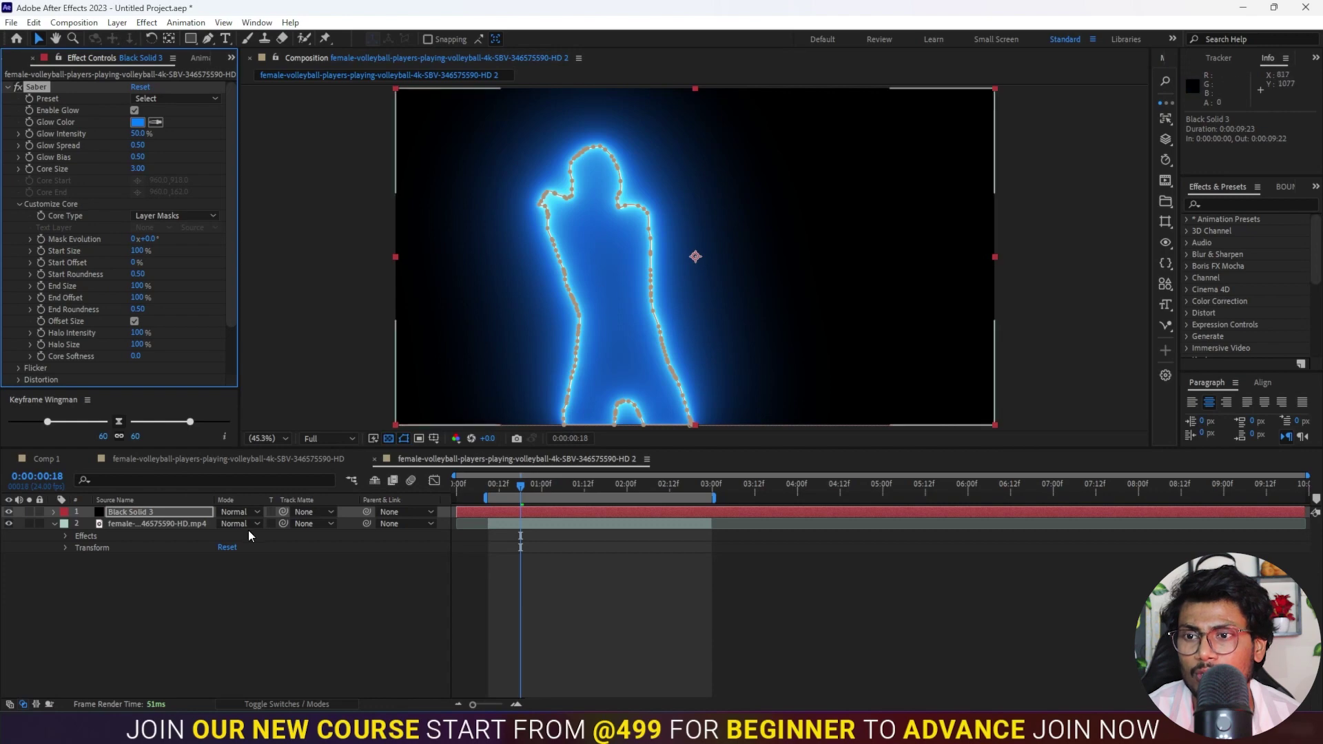
pyautogui.click(228, 512)
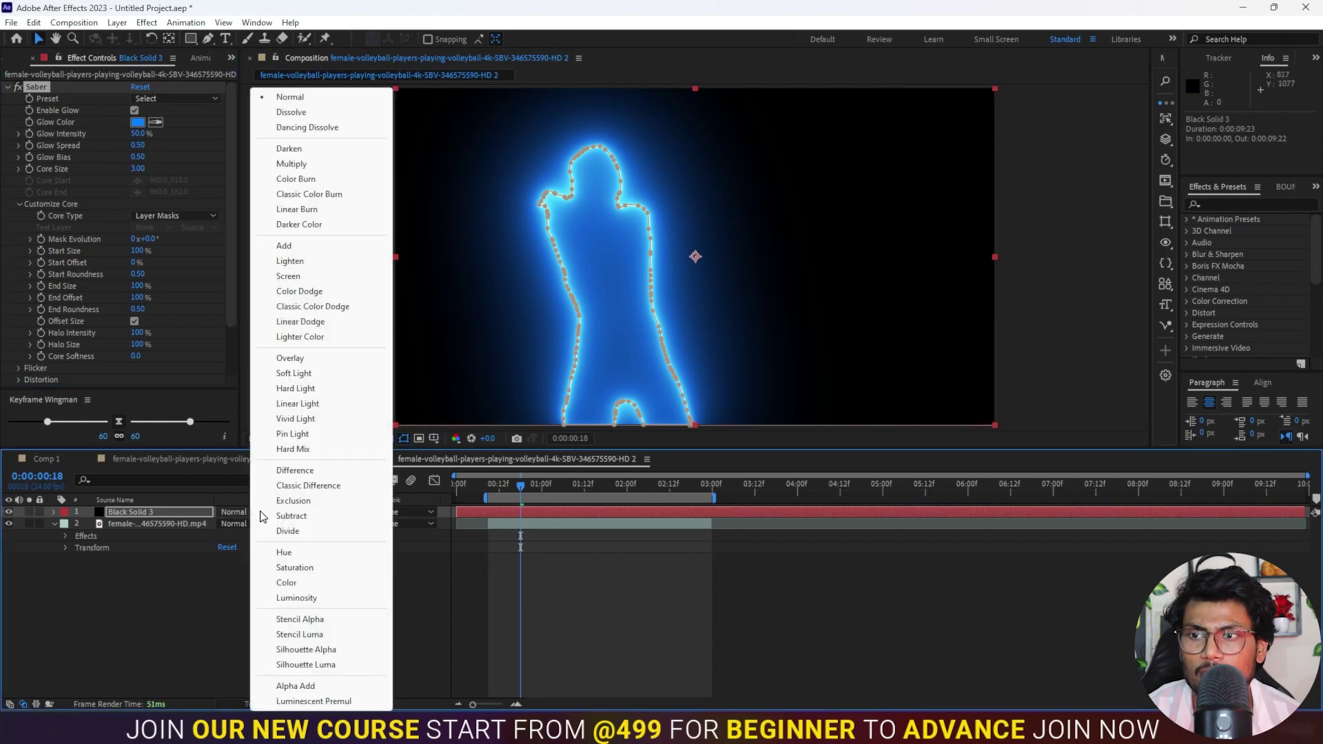
# - Set Black Solid 3's blend mode to Screen, then scrub frames to check the glow
pyautogui.click(295, 276)
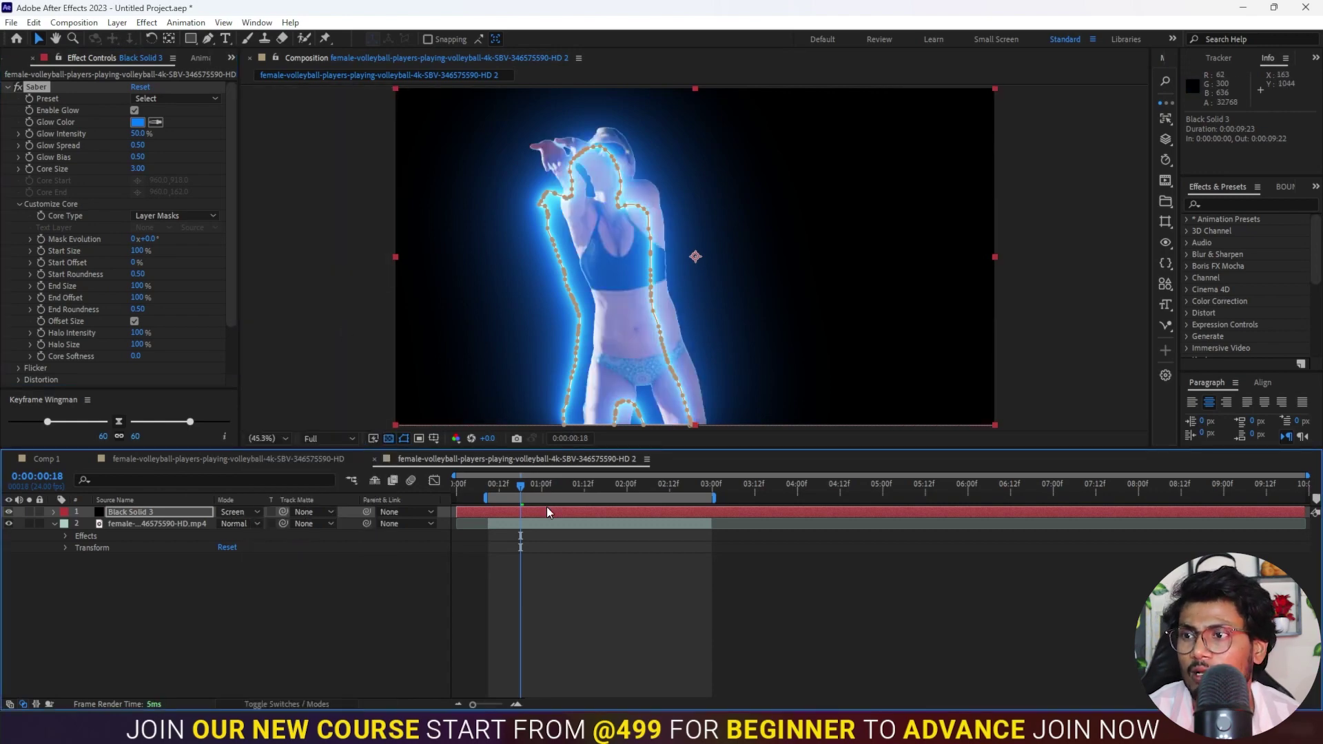
pyautogui.moveTo(531, 487)
pyautogui.mouseDown()
pyautogui.moveTo(673, 499)
pyautogui.moveTo(492, 498)
pyautogui.mouseUp()
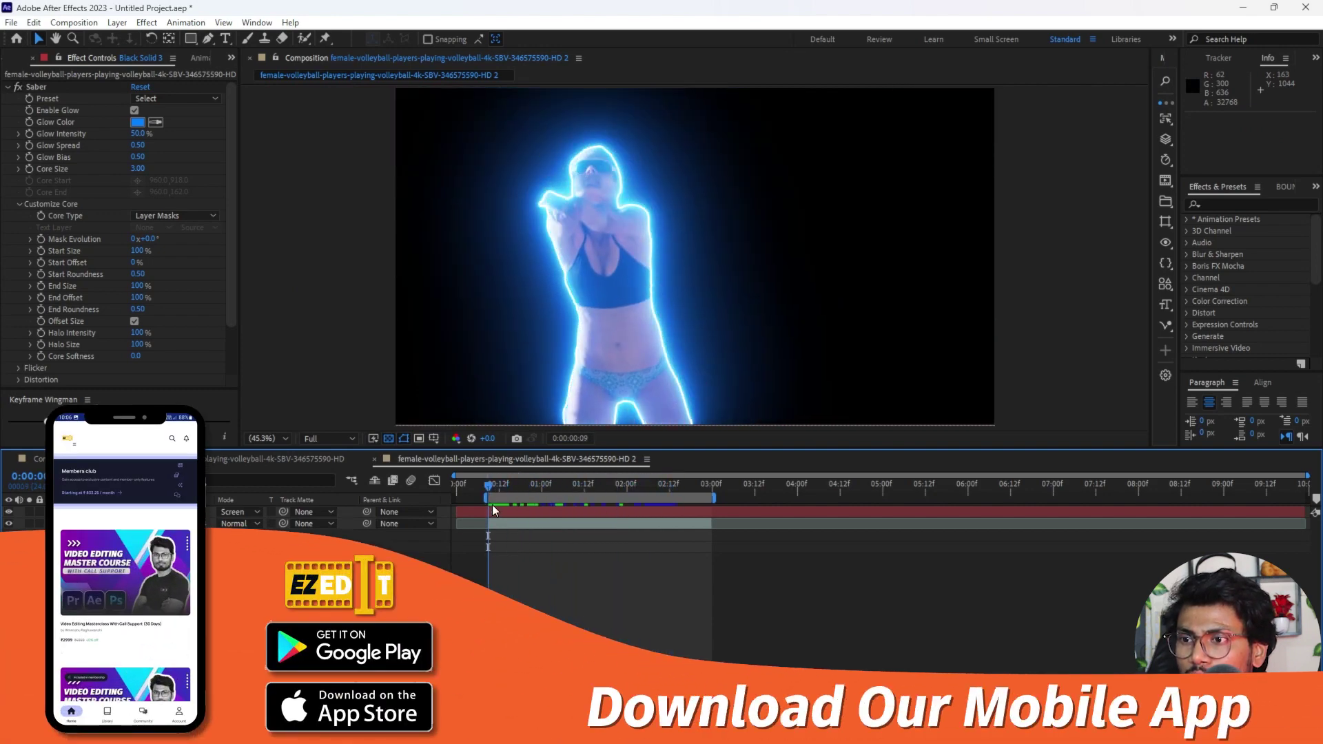
pyautogui.click(473, 511)
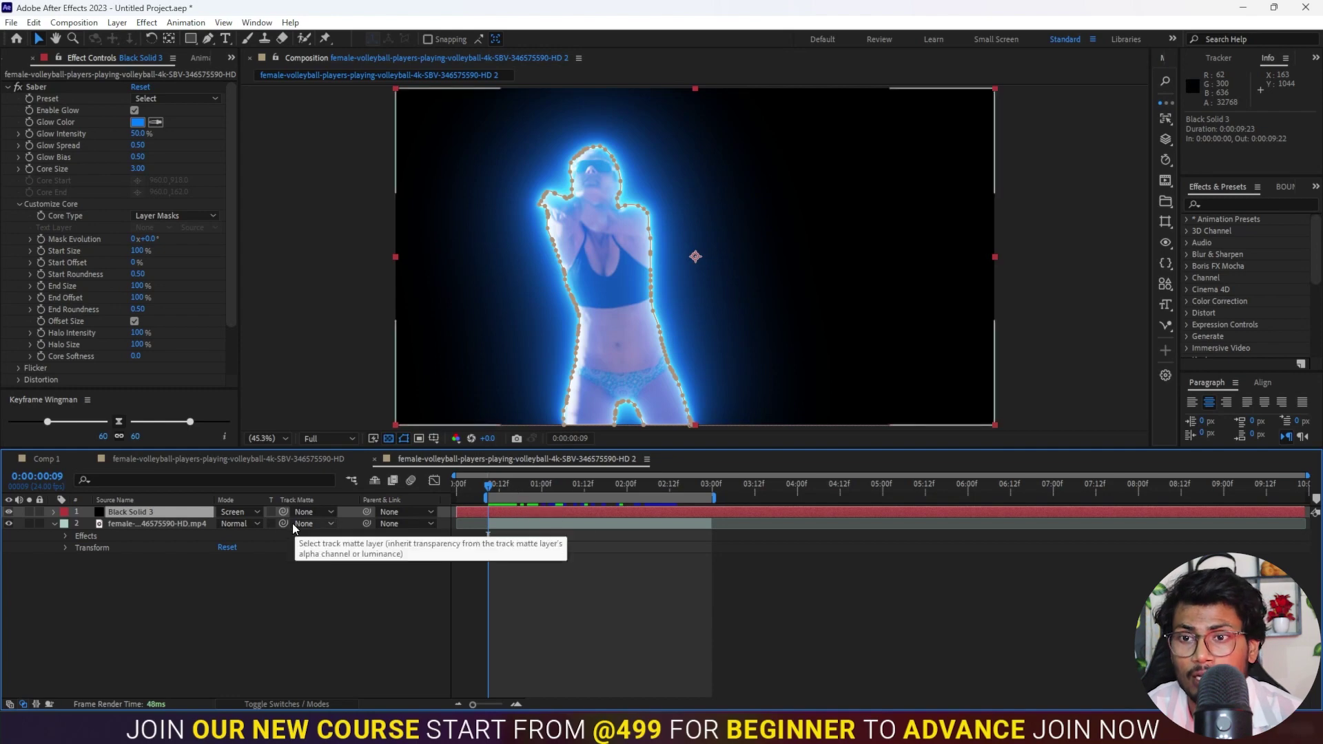
# - Reveal Mask 1's keyframes and shift the Mask Path and Mask Opacity keys slightly earlier
pyautogui.click(56, 516)
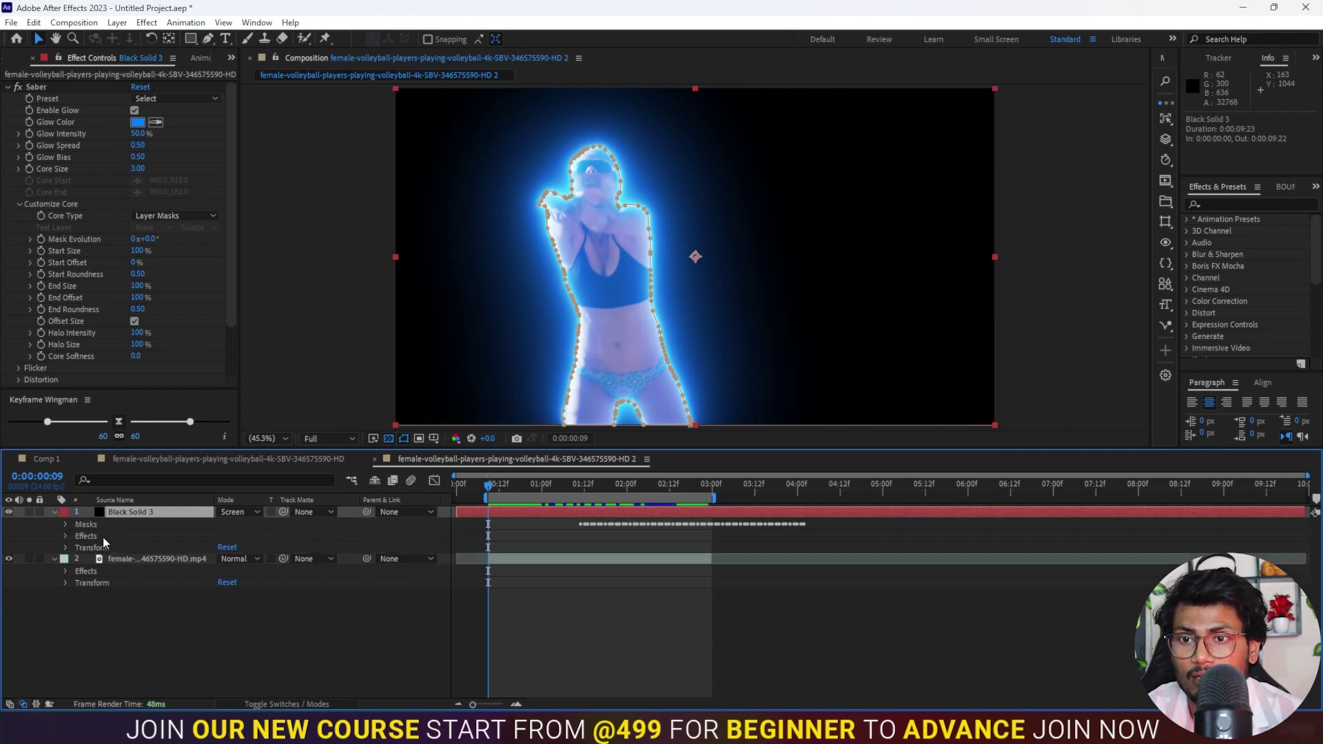
pyautogui.click(65, 524)
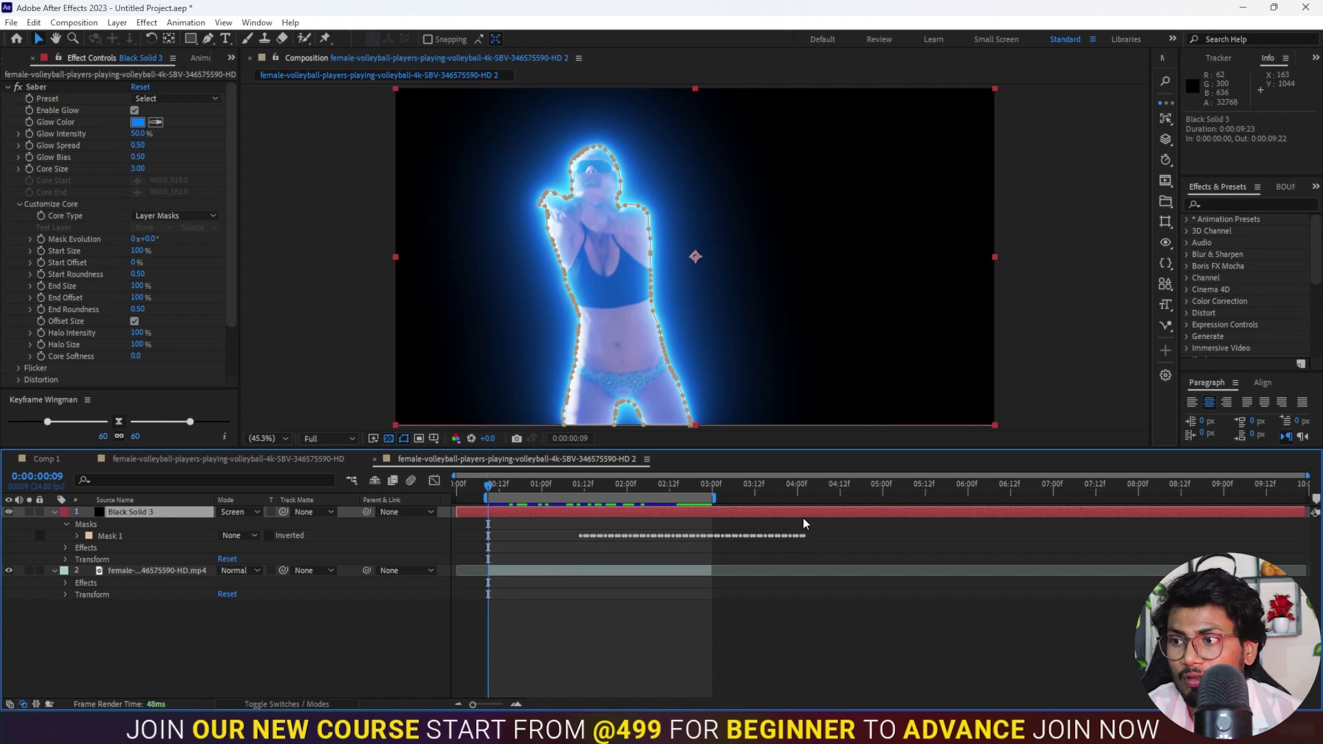
pyautogui.moveTo(817, 525); pyautogui.dragTo(662, 549)
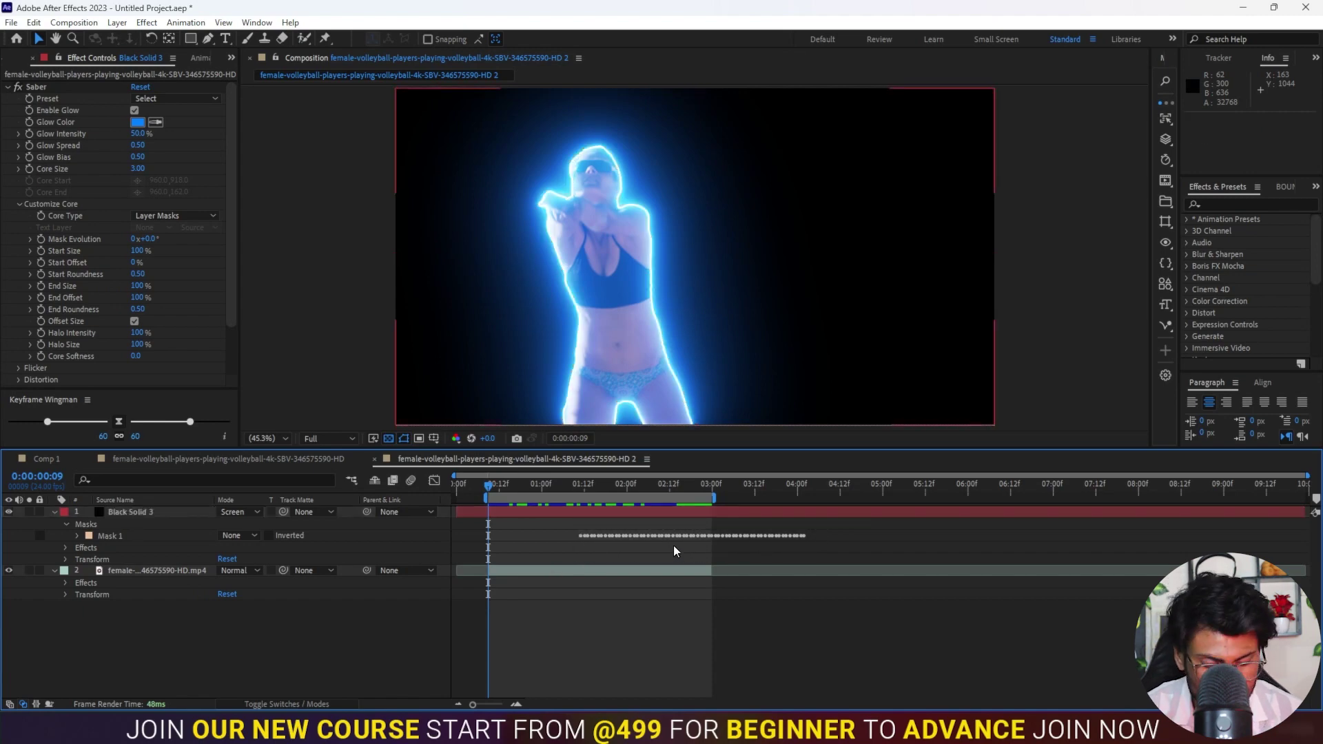
pyautogui.press('u')
pyautogui.moveTo(816, 533); pyautogui.dragTo(488, 548)
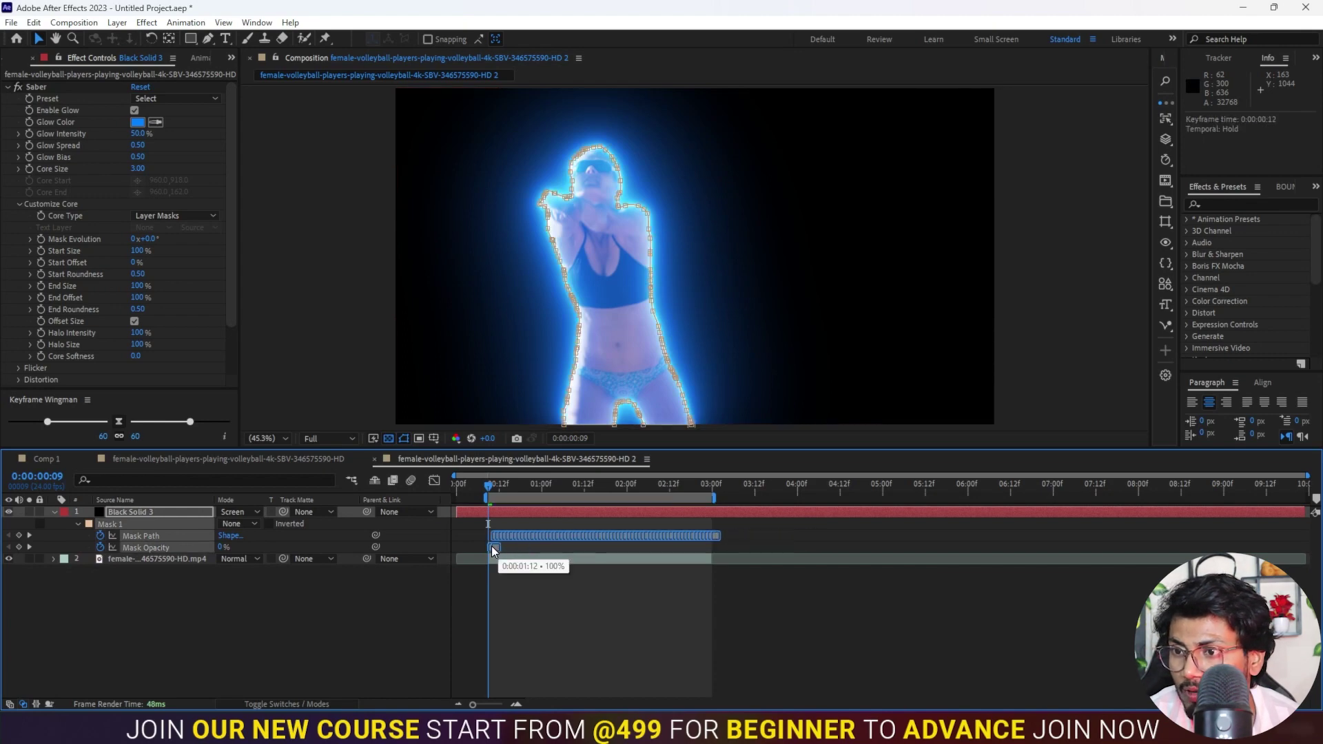
# - Scrub frames to check the outline alignment, then preview the composition
pyautogui.moveTo(490, 485)
pyautogui.mouseDown()
pyautogui.moveTo(673, 515)
pyautogui.moveTo(510, 517)
pyautogui.mouseUp()
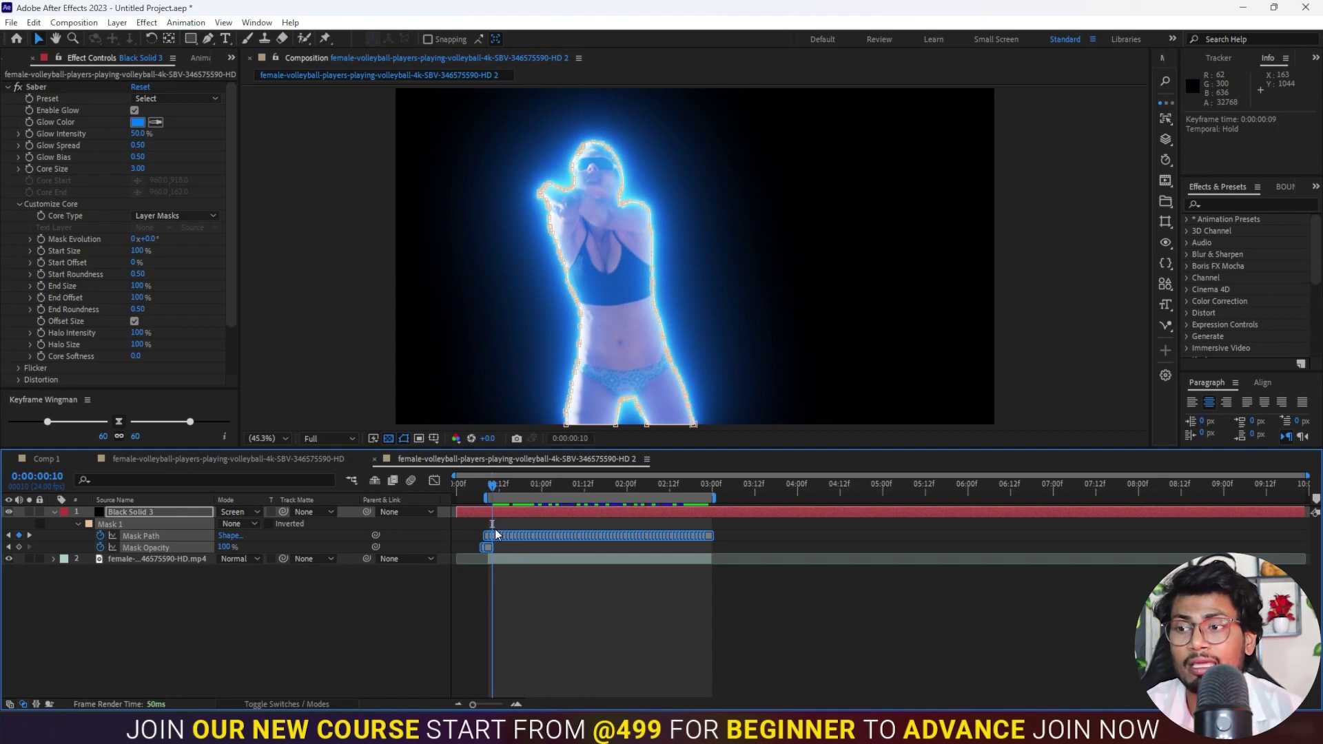
pyautogui.moveTo(490, 485); pyautogui.dragTo(488, 487)
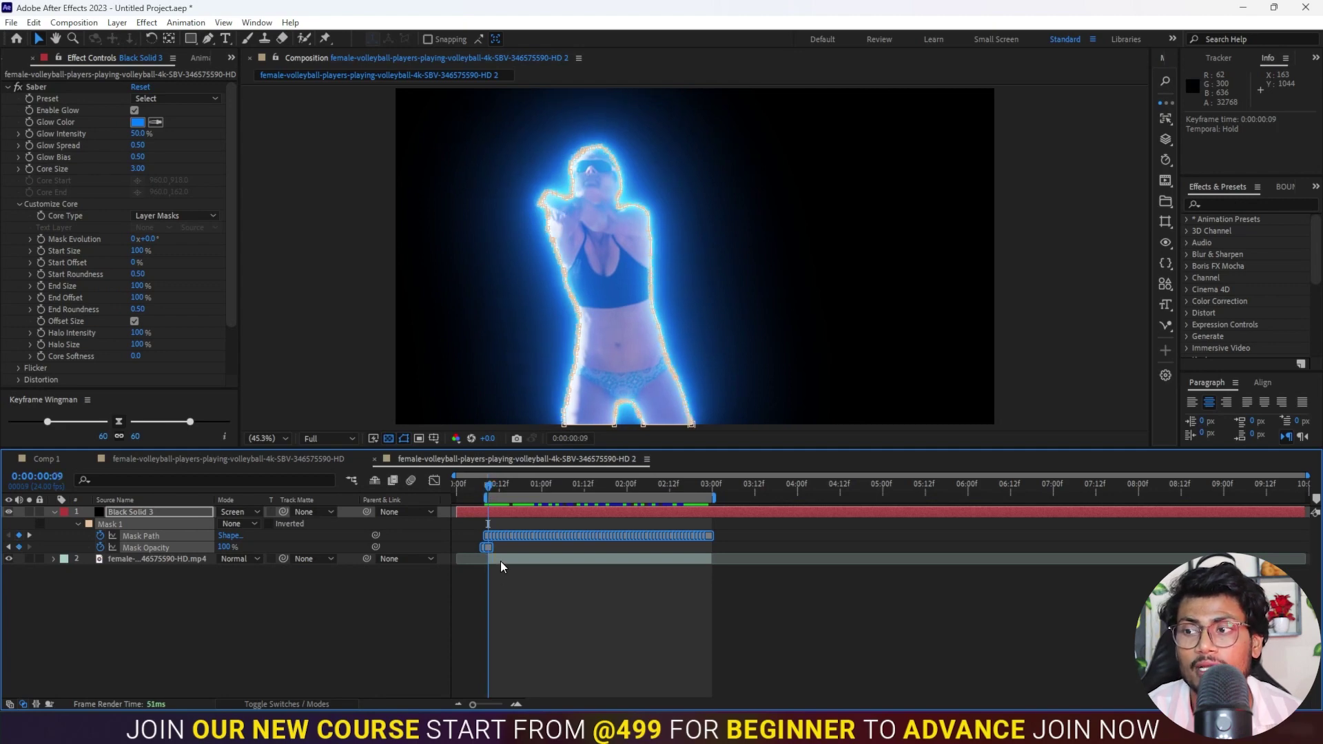
pyautogui.click(636, 586)
pyautogui.press('space')
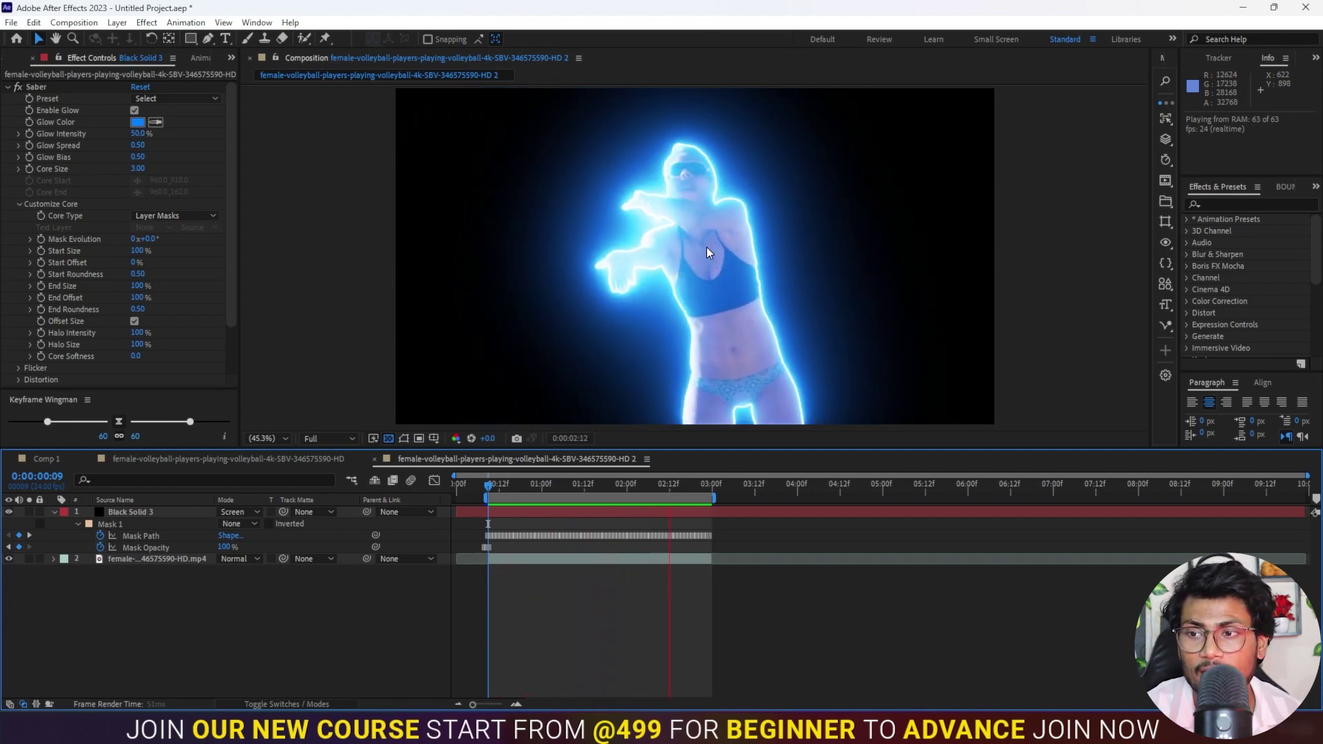
pyautogui.press('space')
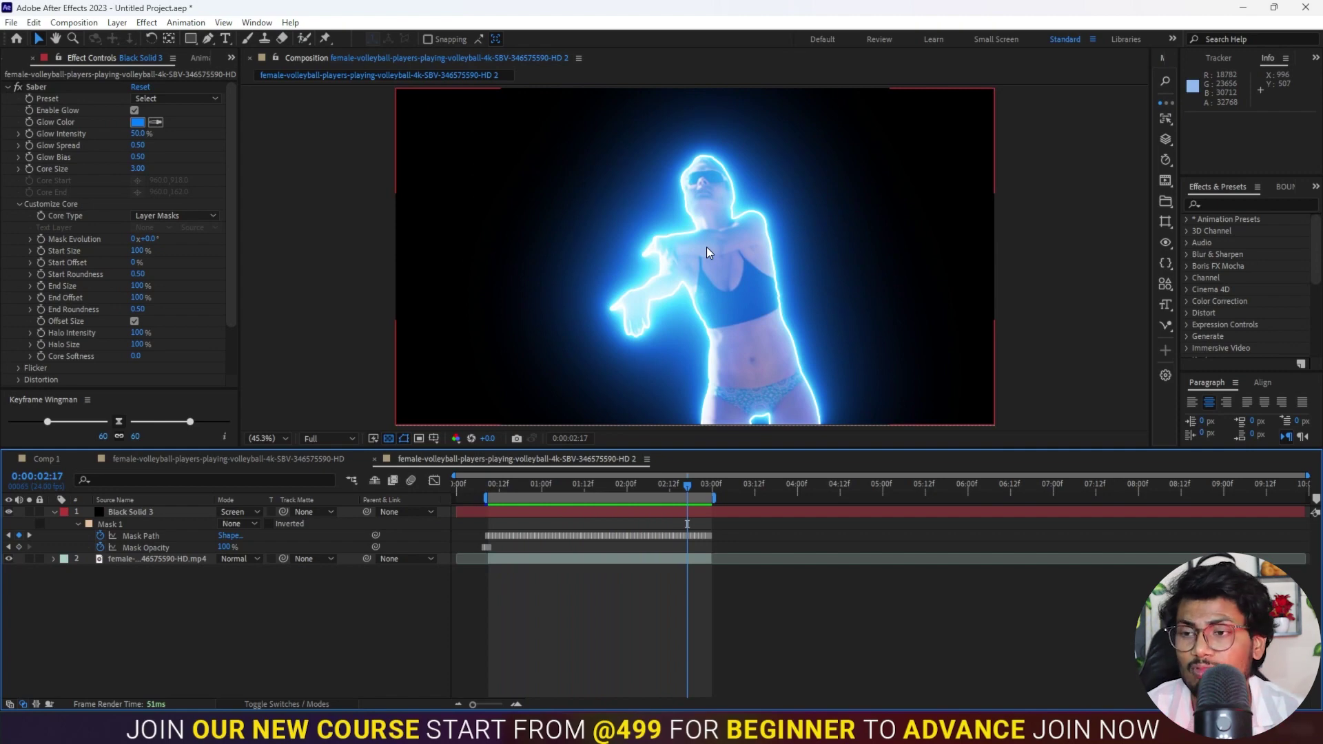
# - Duplicate the footage layer and delete Roto Brush & Refine Edge from the copy
pyautogui.click(153, 559)
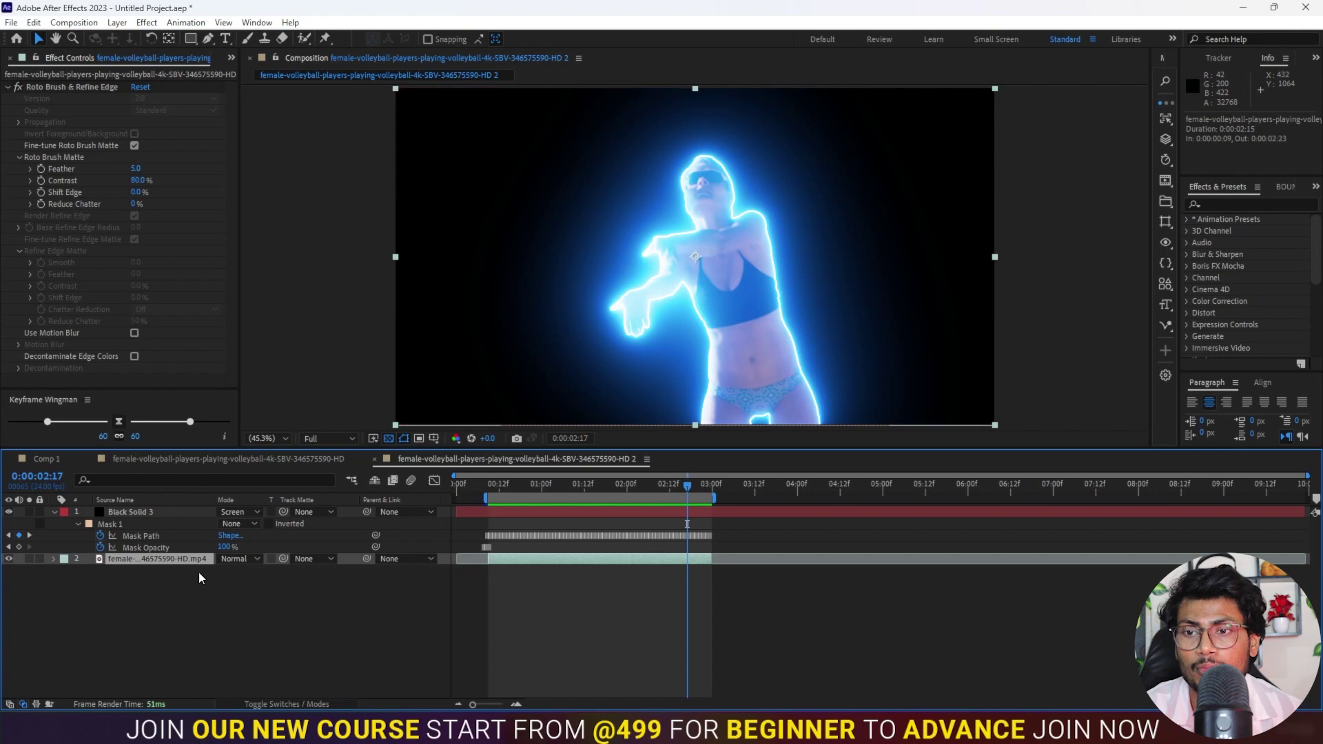
pyautogui.click(156, 592)
pyautogui.click(152, 559)
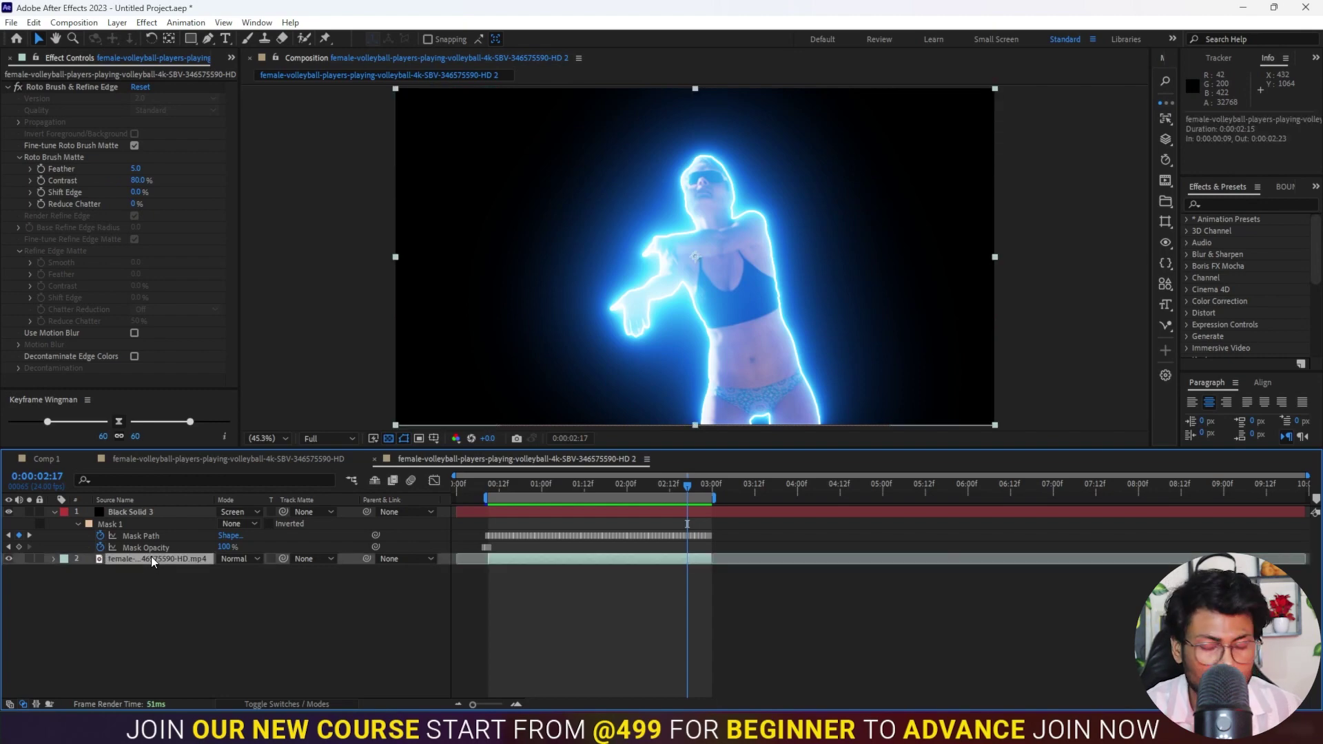
pyautogui.hotkey('ctrl', 'd')
pyautogui.click(142, 571)
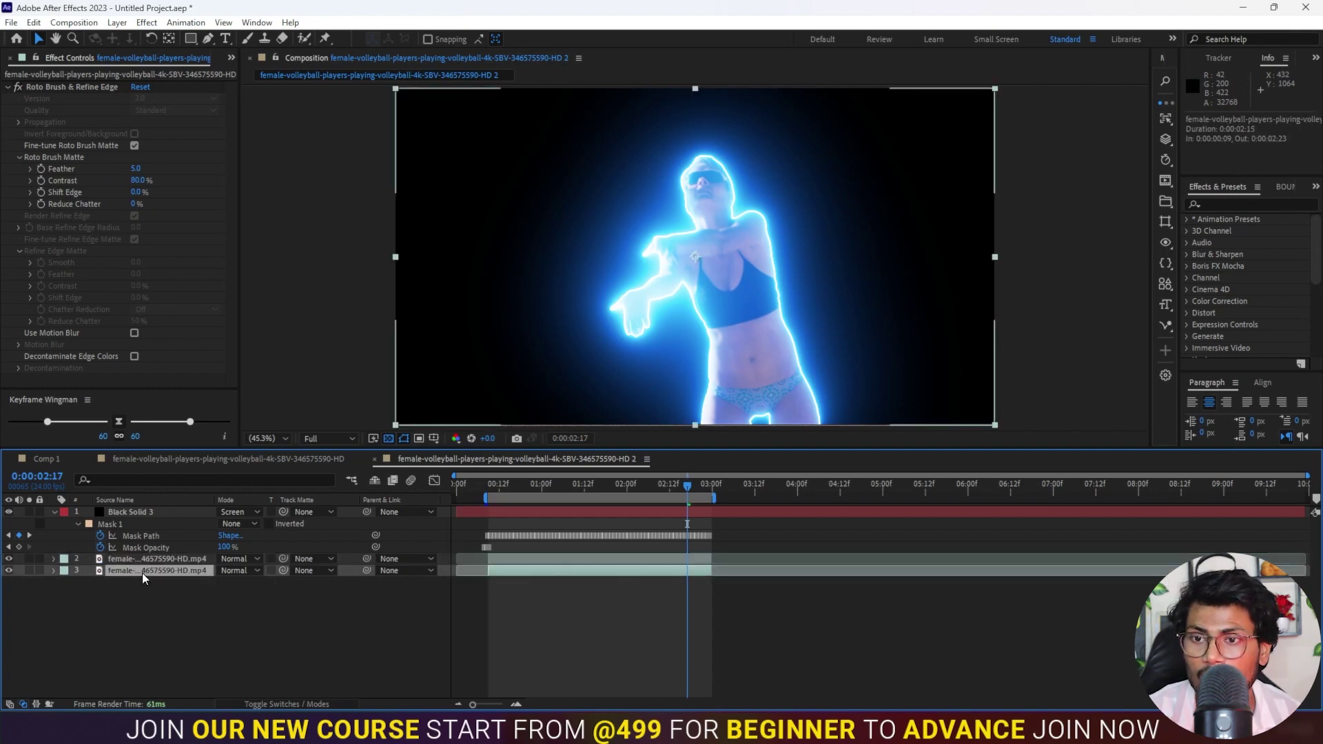
pyautogui.click(57, 87)
pyautogui.press('Delete')
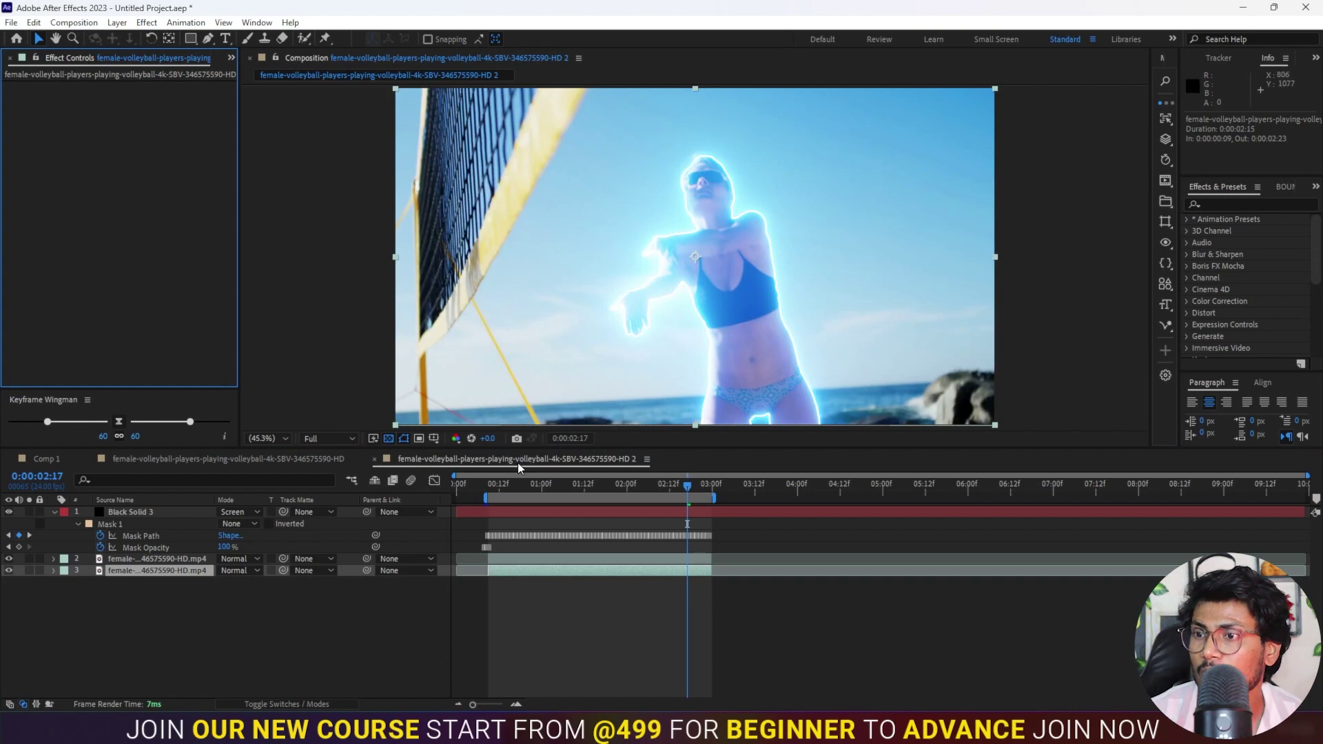
# - Play back the composition to see the beach behind the glowing player
pyautogui.press('space')
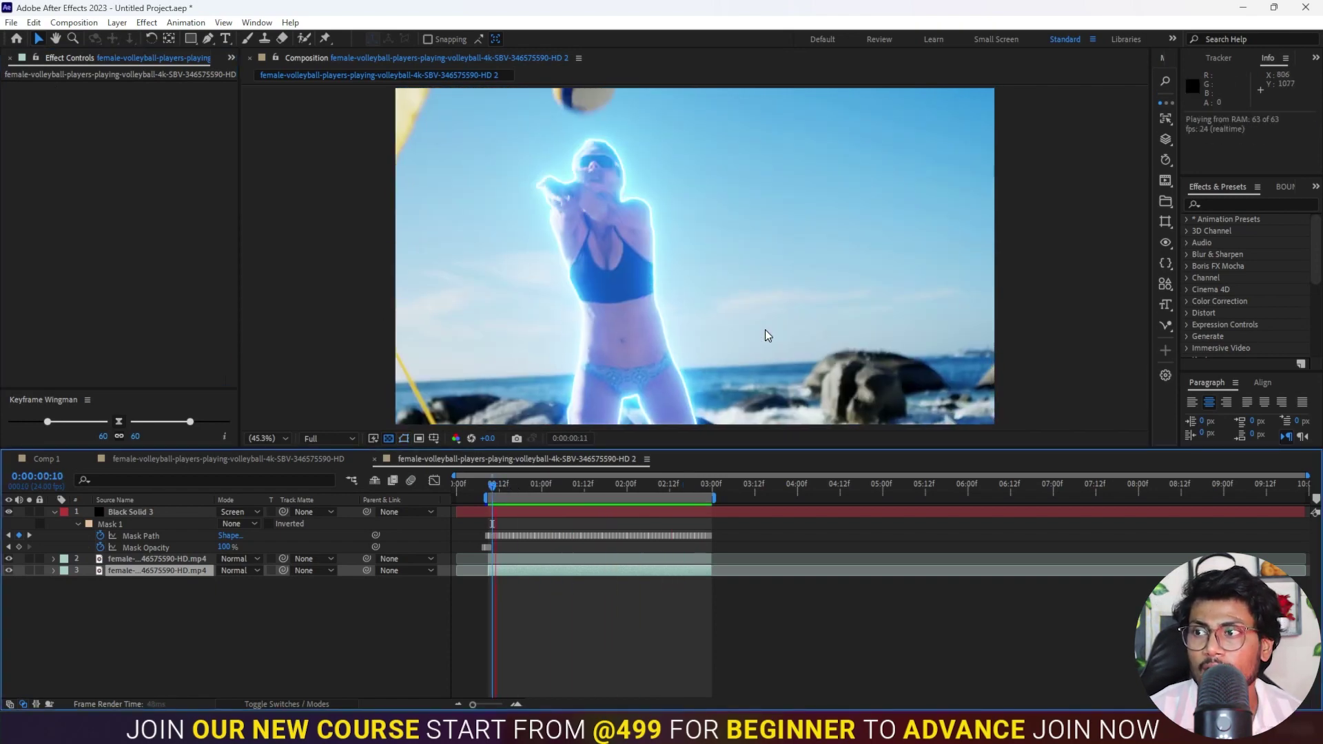
pyautogui.press('space')
pyautogui.click(222, 652)
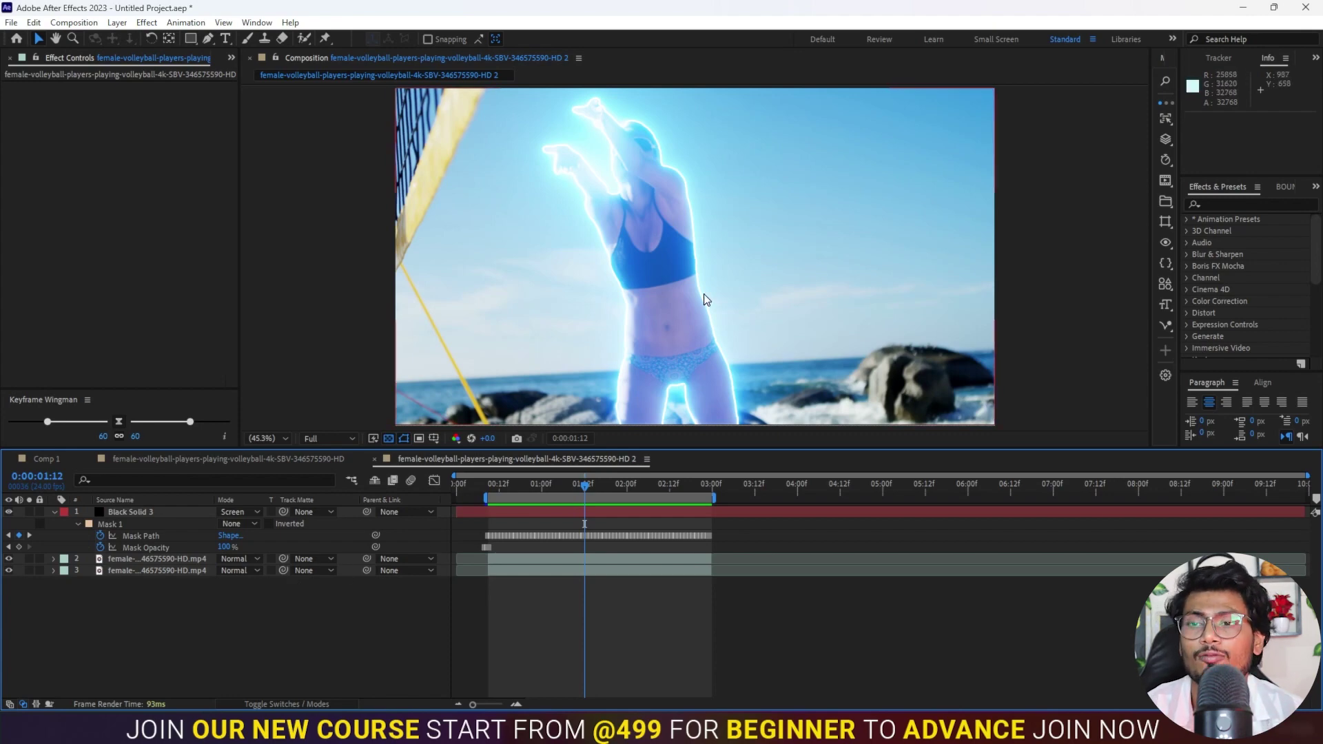
# - Create a new black solid and place it just above the bottom footage layer
pyautogui.rightClick(144, 626)
pyautogui.moveTo(236, 462)
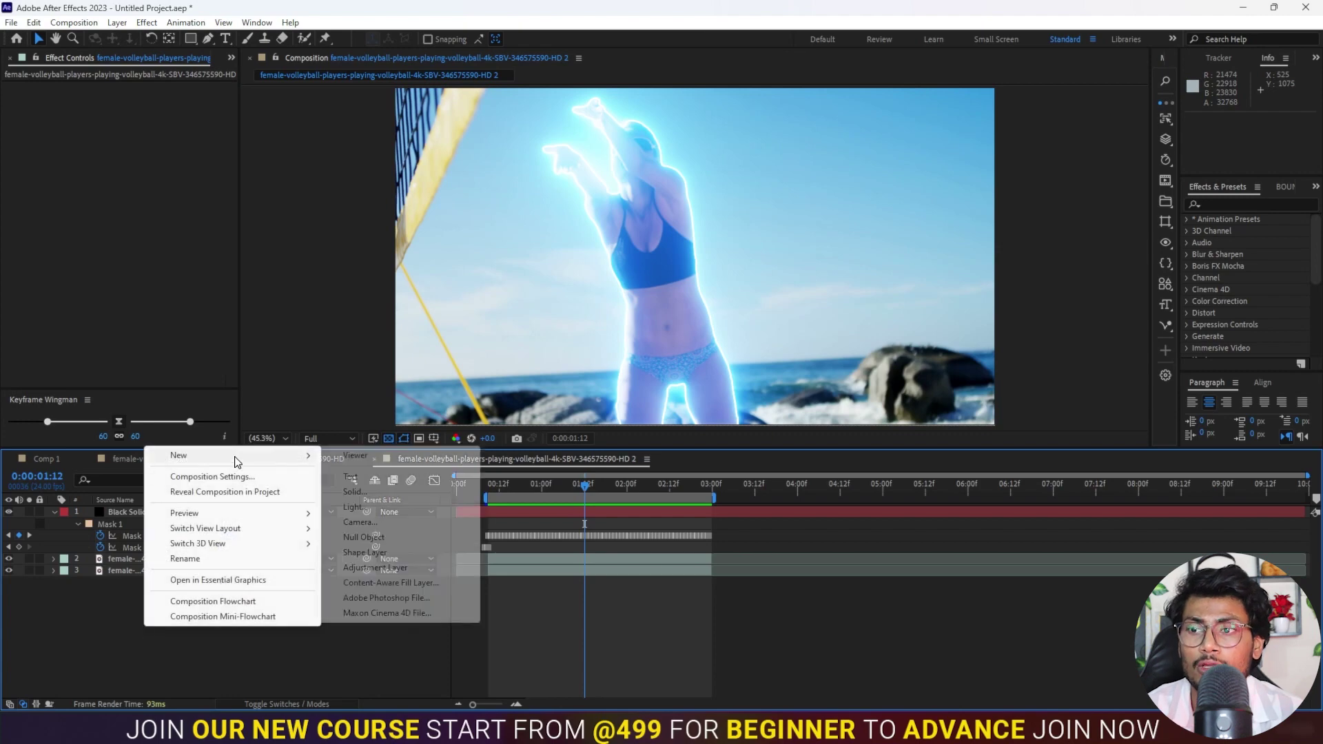
pyautogui.click(363, 492)
pyautogui.click(448, 548)
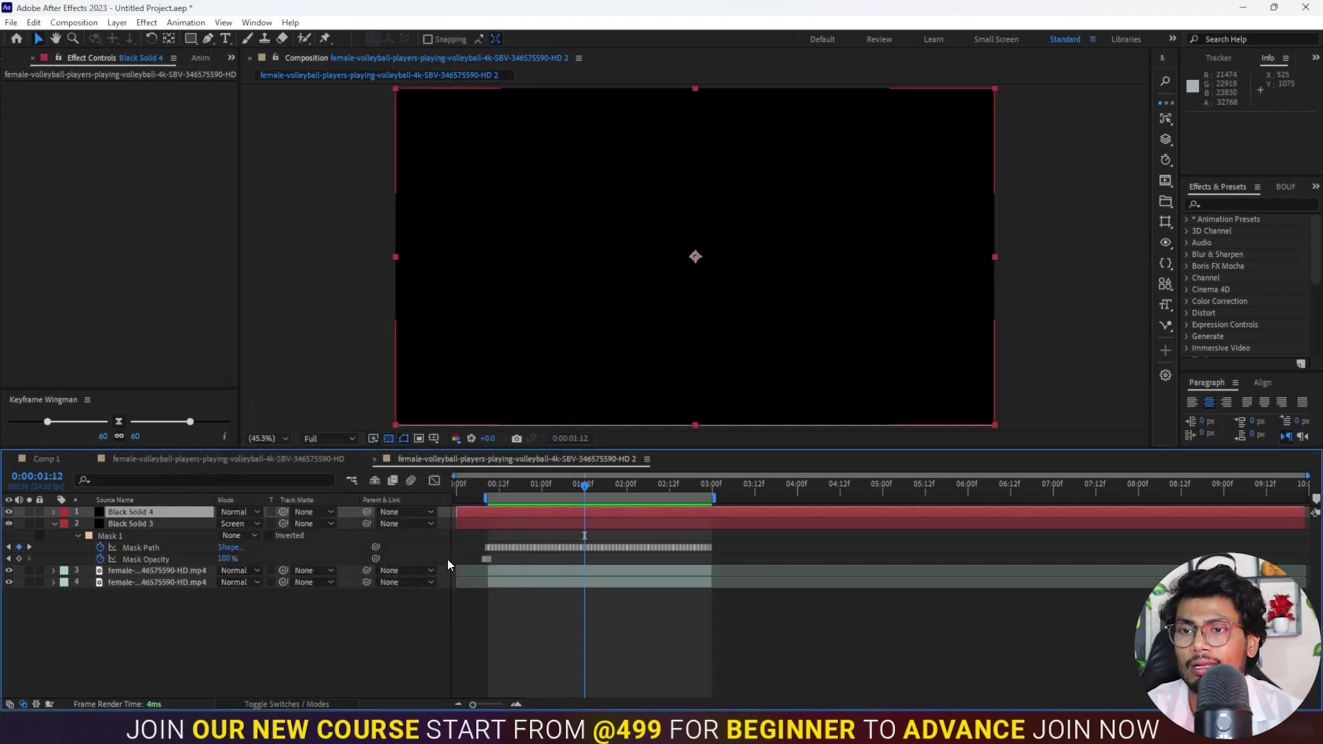
pyautogui.moveTo(148, 516); pyautogui.dragTo(142, 578)
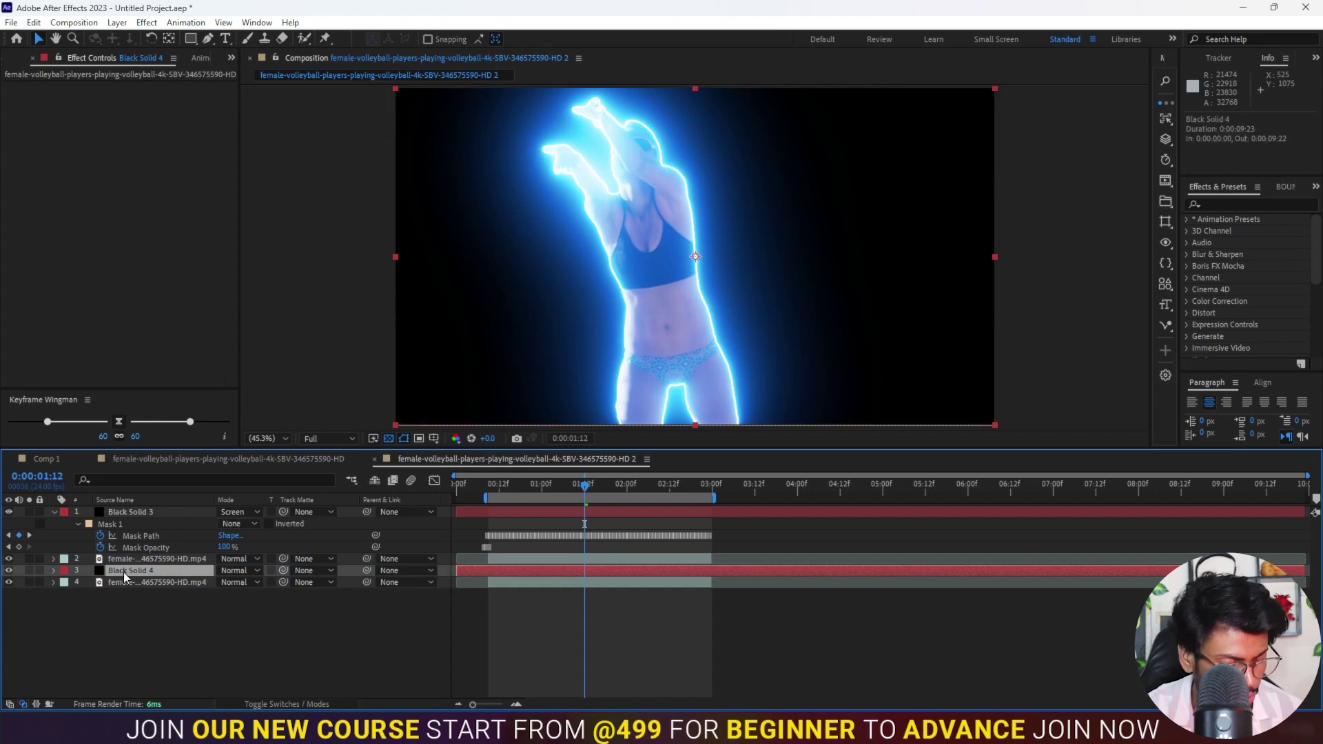
# - Set the black solid's Opacity to 50% and preview the dimmed background
pyautogui.press('t')
pyautogui.moveTo(226, 584); pyautogui.dragTo(217, 587)
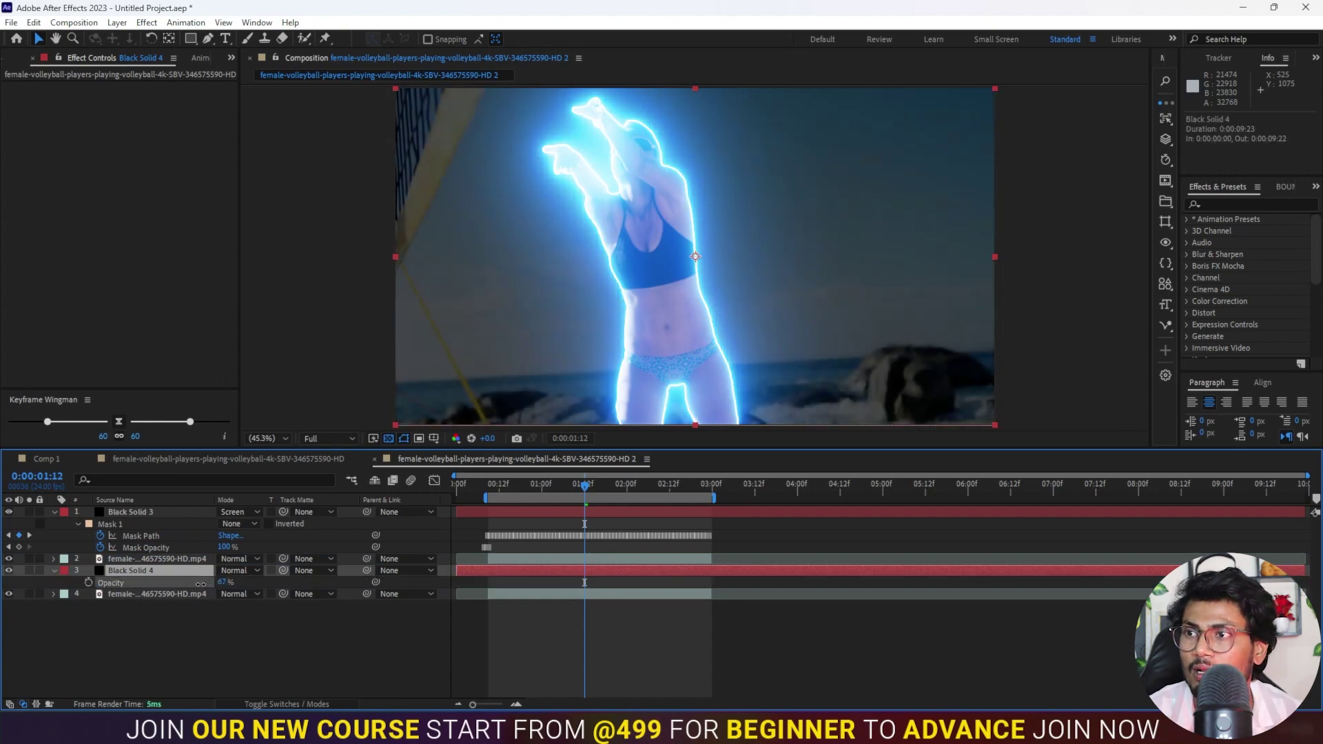
pyautogui.click(219, 584)
pyautogui.write('50')
pyautogui.press('Return')
pyautogui.press('space')
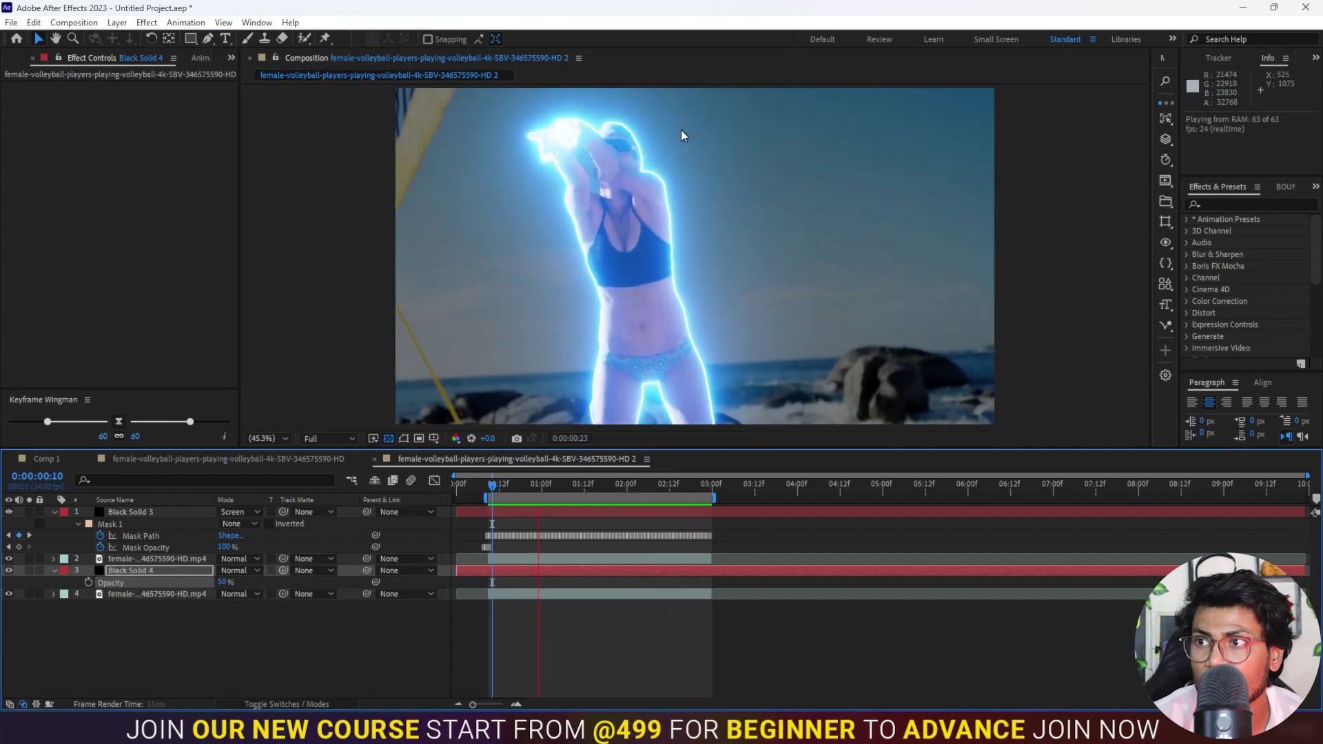
pyautogui.press('space')
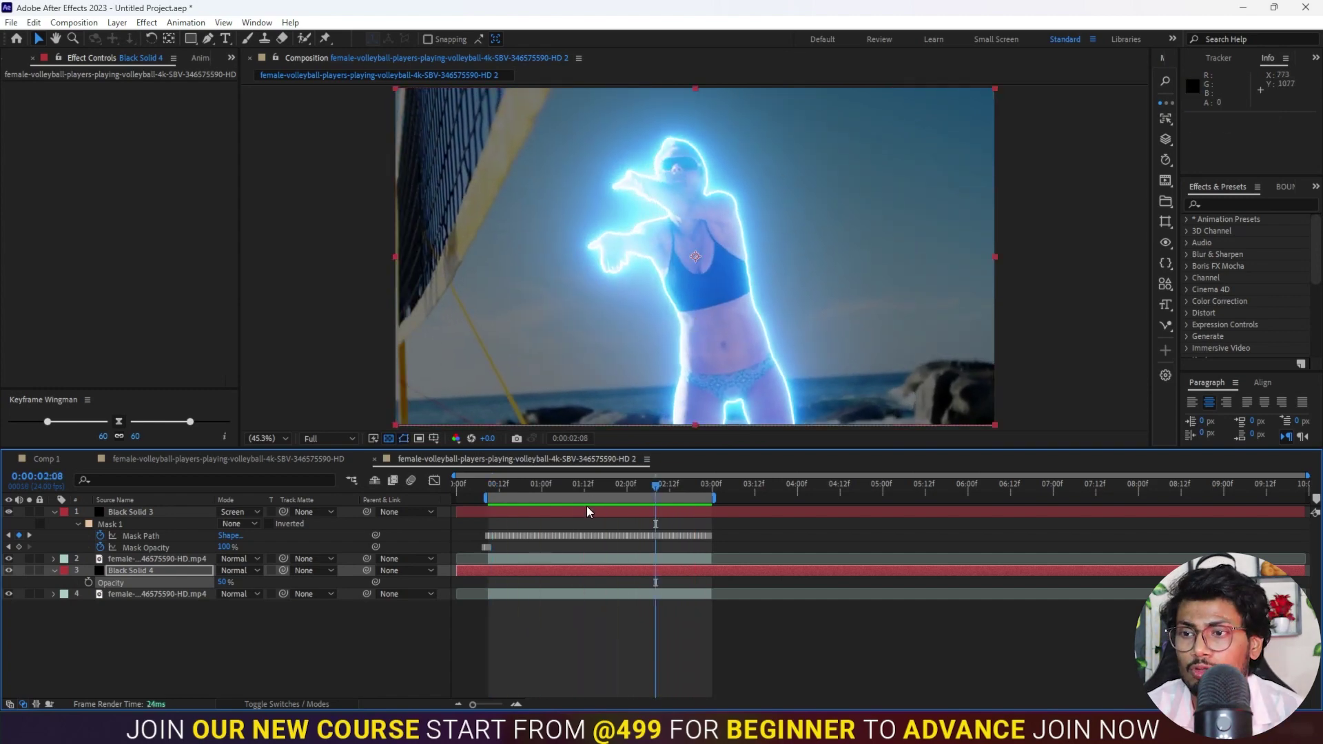
# - Switch Black Solid 3's Saber preset to Energy and preview the orange outline
pyautogui.click(588, 512)
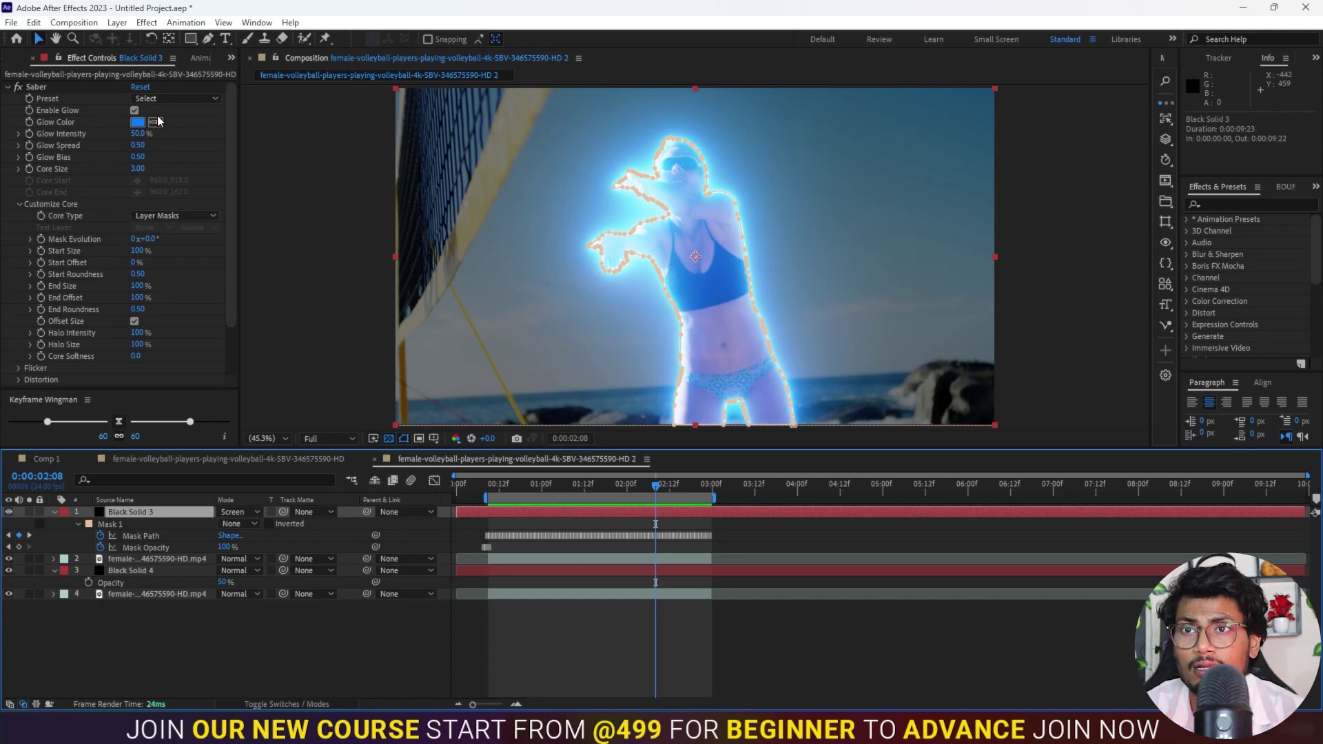
pyautogui.click(180, 98)
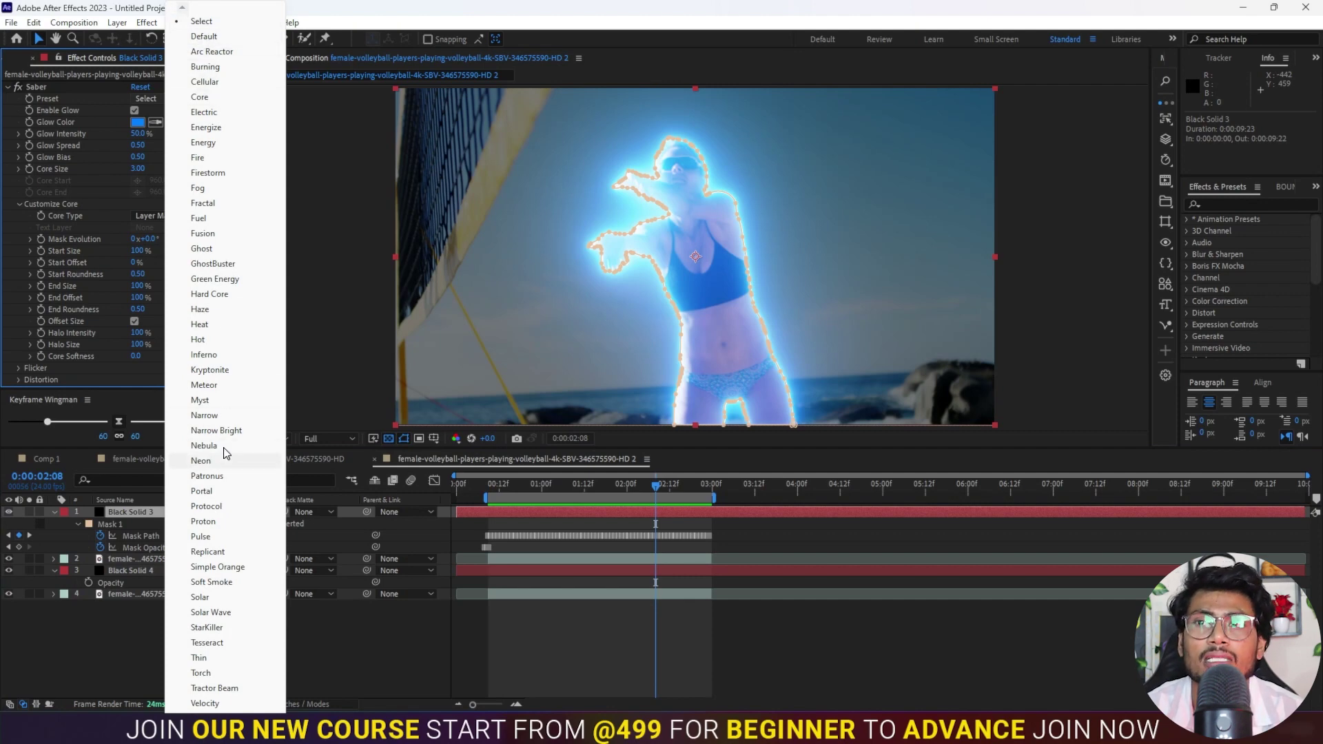
pyautogui.click(204, 143)
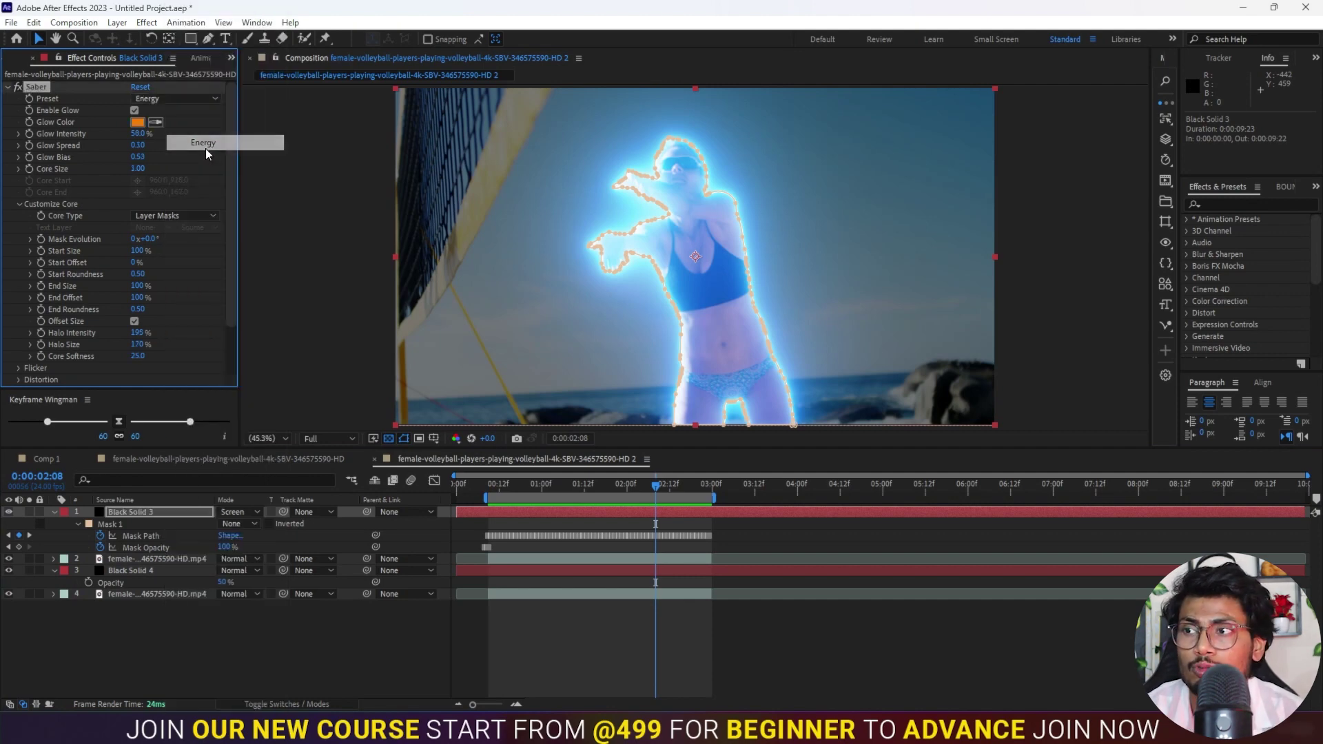
pyautogui.press('space')
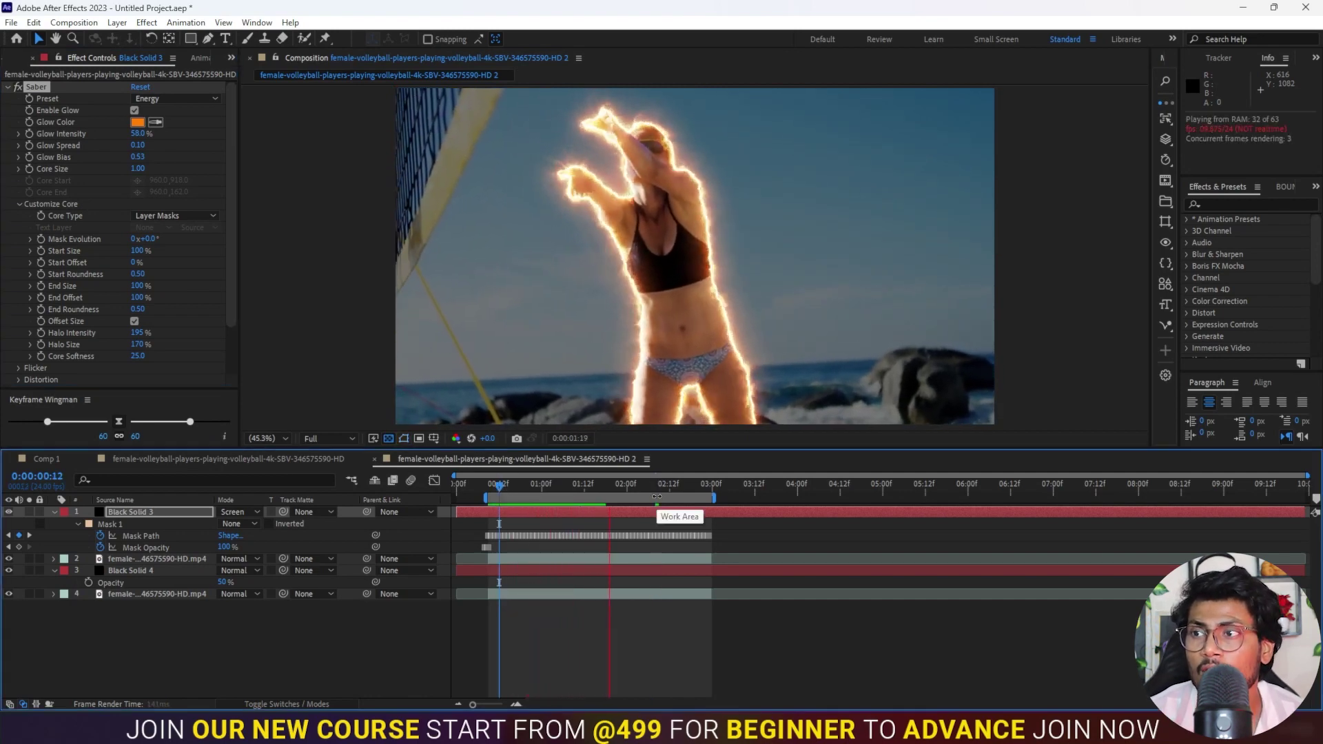
# - Keyframe Saber End Offset to draw on, 0% near 0:00:00:09 to 100% at 0:00:00:17
pyautogui.press('space')
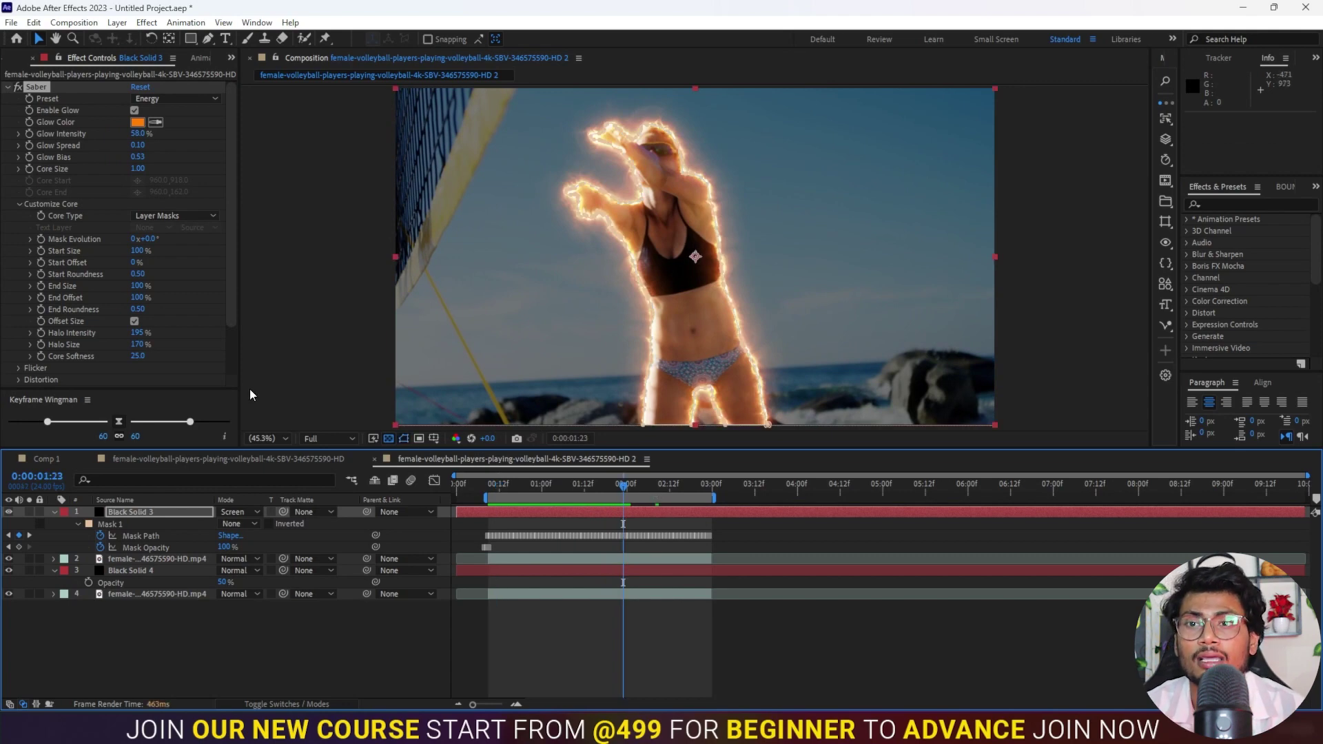
pyautogui.click(490, 485)
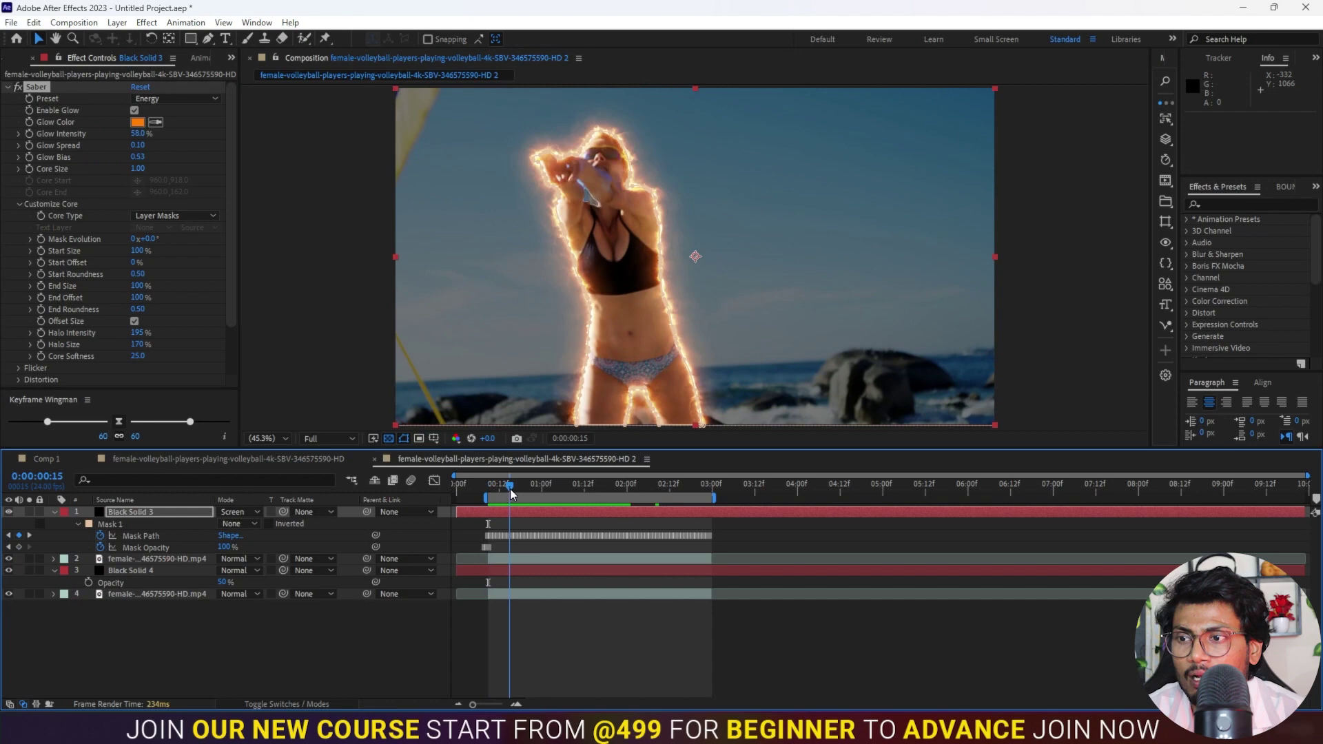
pyautogui.moveTo(510, 492); pyautogui.dragTo(517, 494)
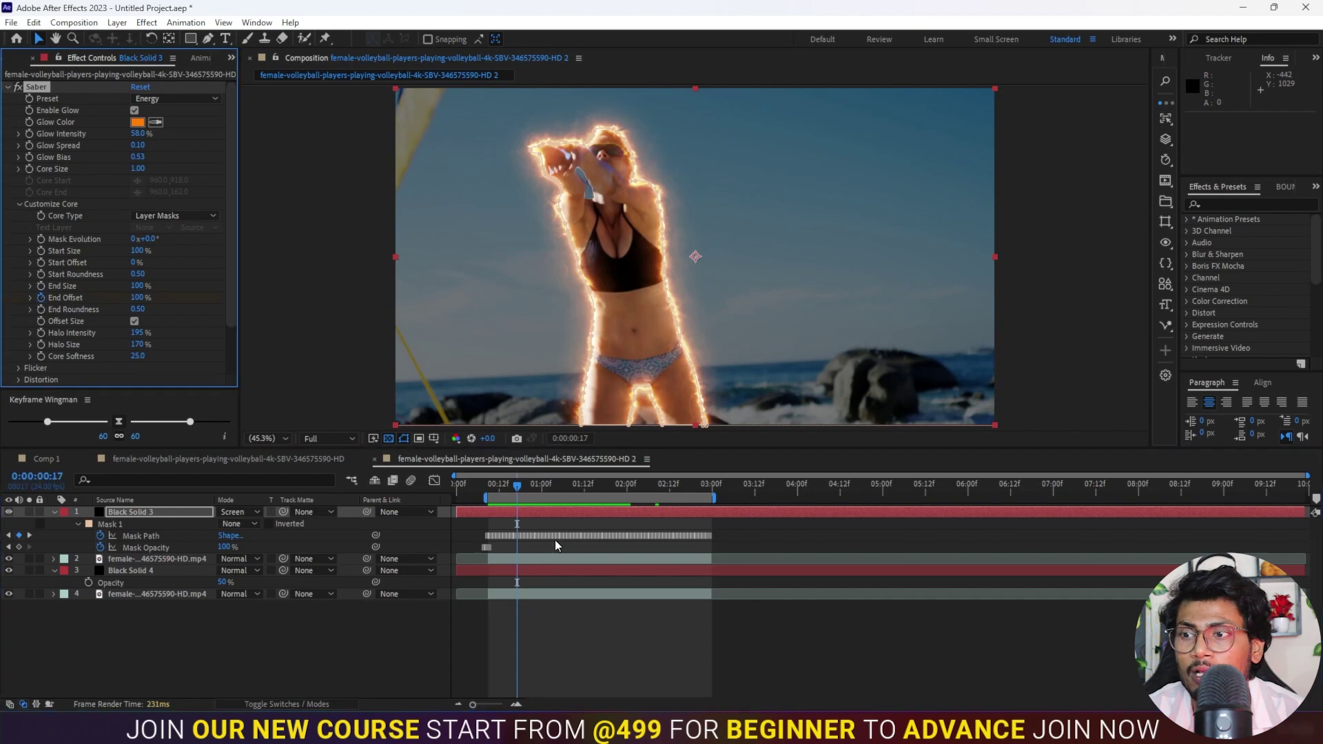
pyautogui.moveTo(514, 490); pyautogui.dragTo(487, 490)
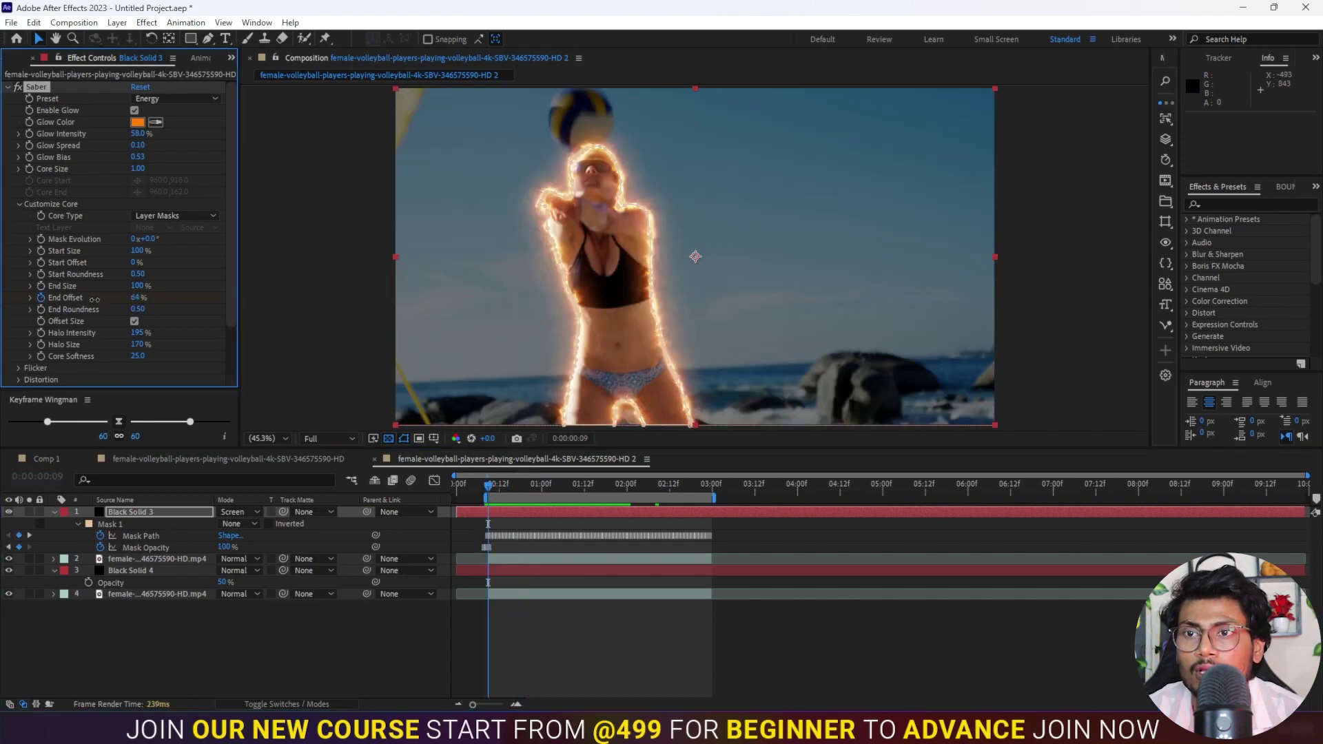
pyautogui.moveTo(108, 299); pyautogui.dragTo(21, 308)
pyautogui.click(461, 670)
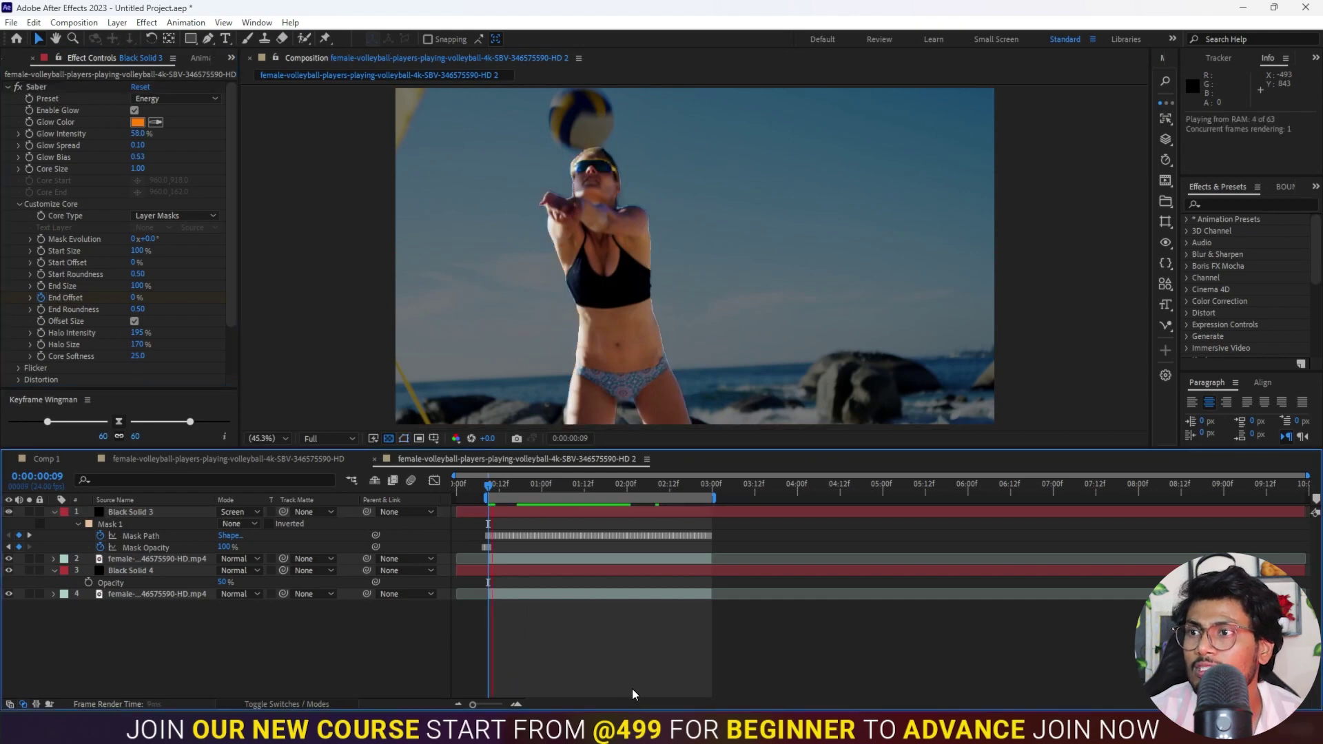
# - Preview the outline drawing on around the player from 0:00:00:10
pyautogui.press('space')
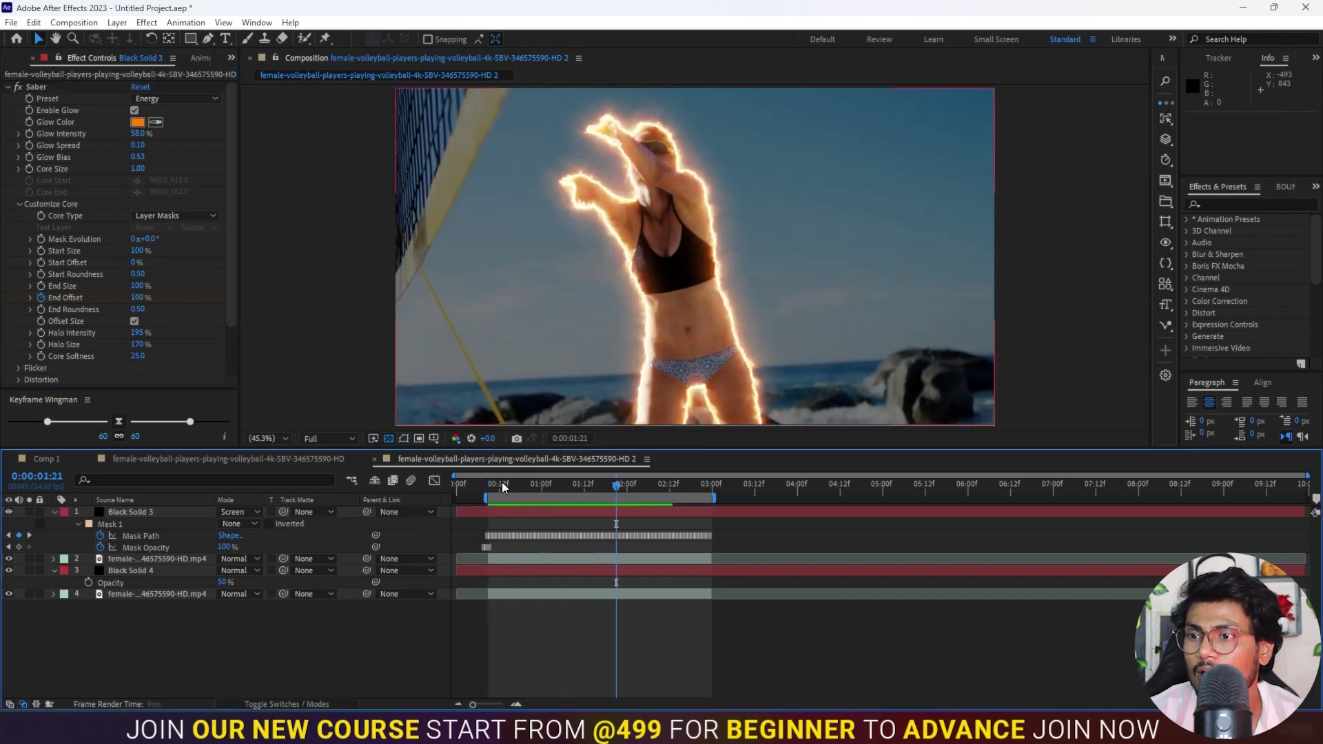
pyautogui.click(494, 488)
pyautogui.press('space')
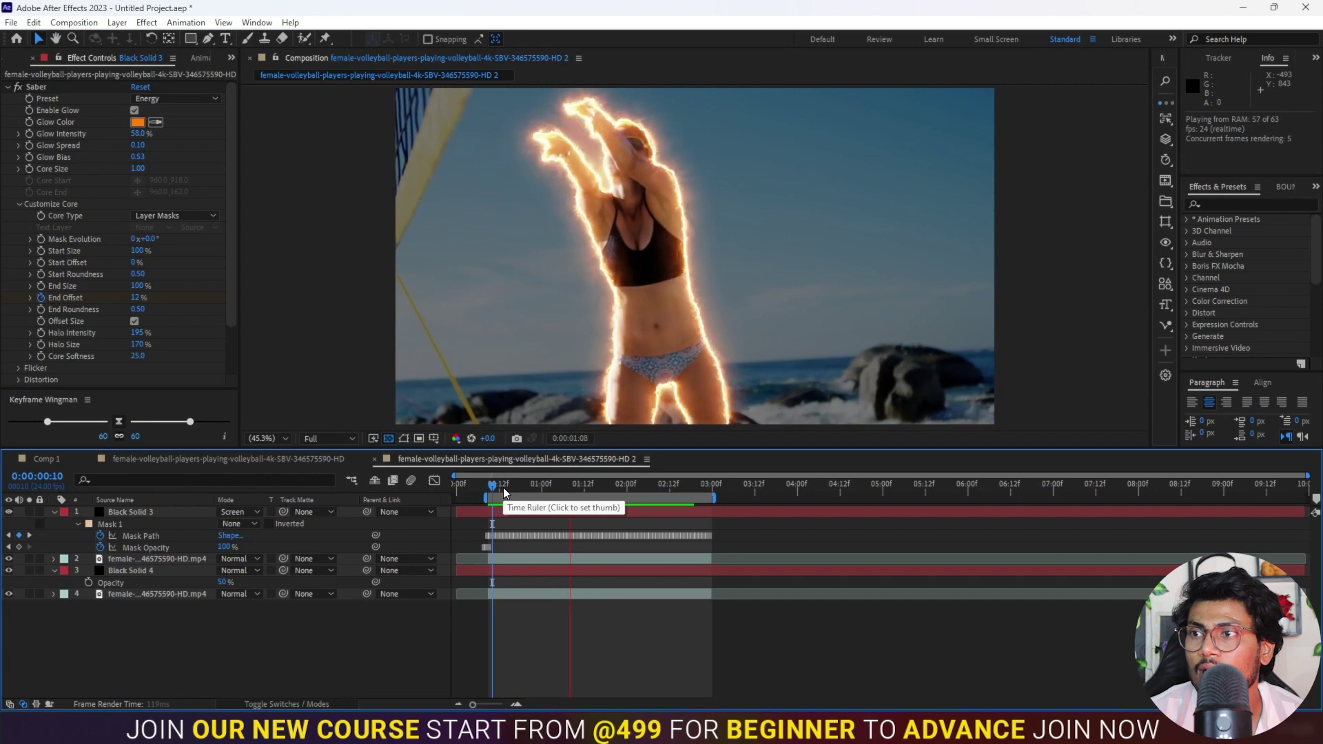
pyautogui.press('space')
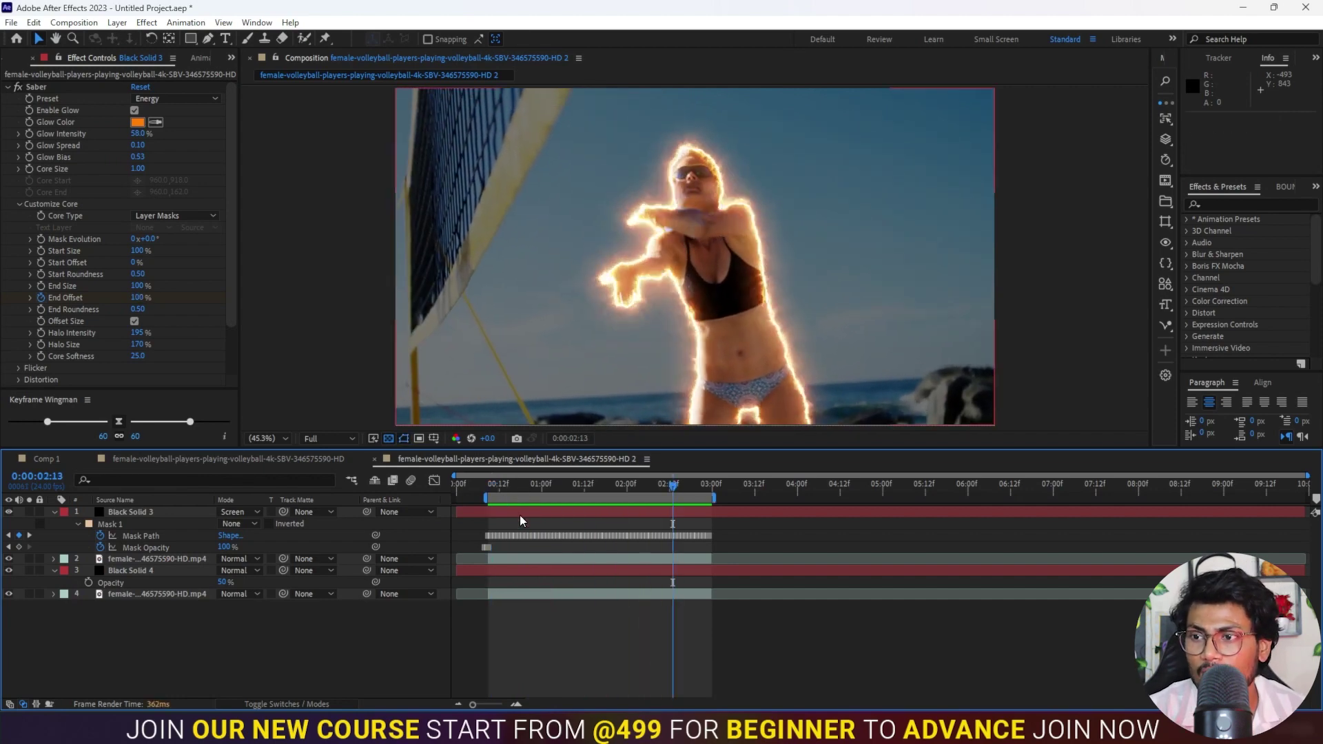
# - Review Black Solid 3's keyframes with U, preview from the start, and move to 0:00:02:22
pyautogui.click(523, 513)
pyautogui.press('u')
pyautogui.press('u')
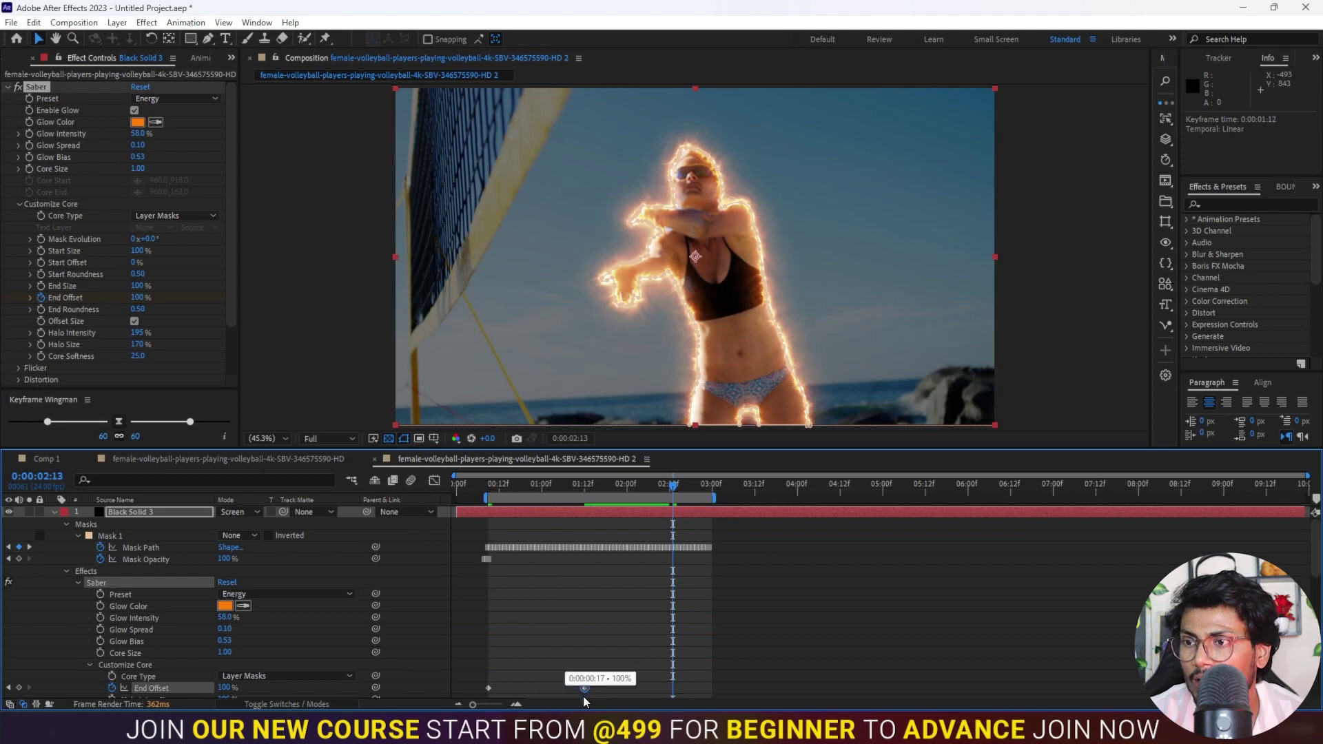
pyautogui.hotkey('shift', 'Home')
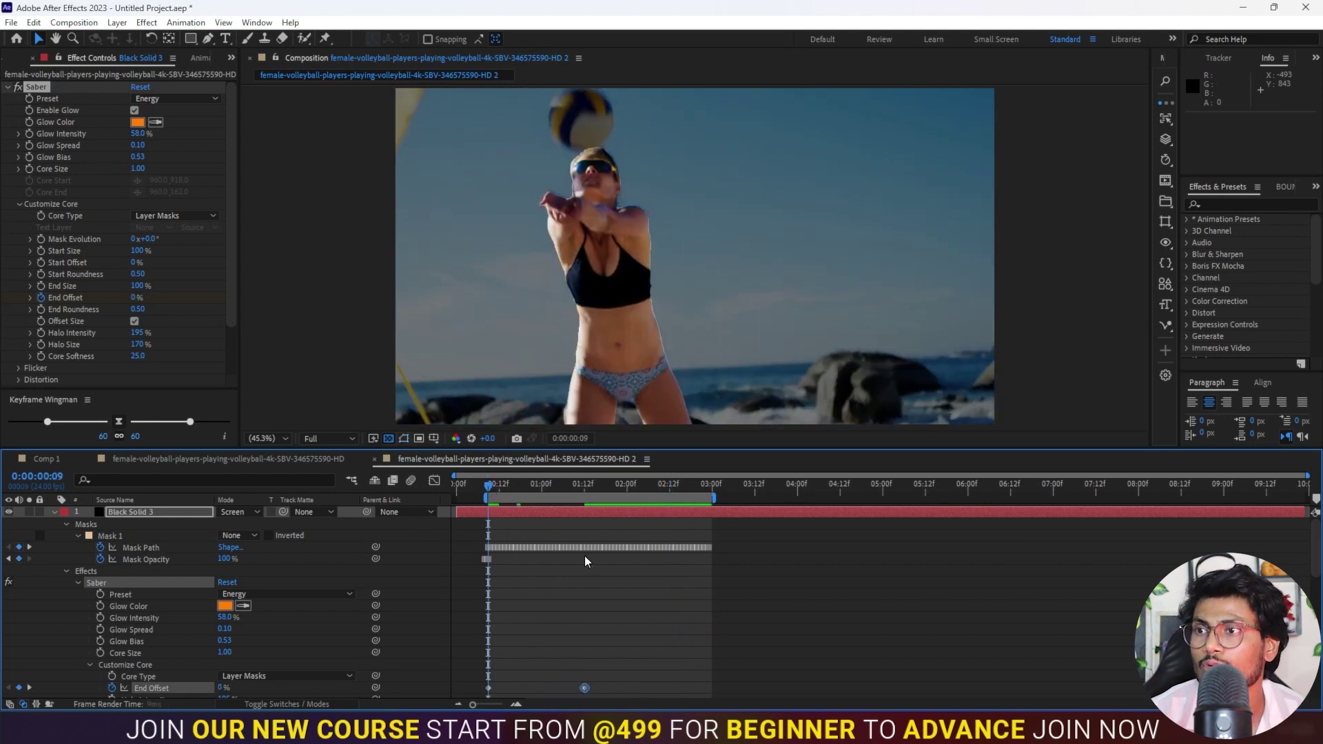
pyautogui.press('space')
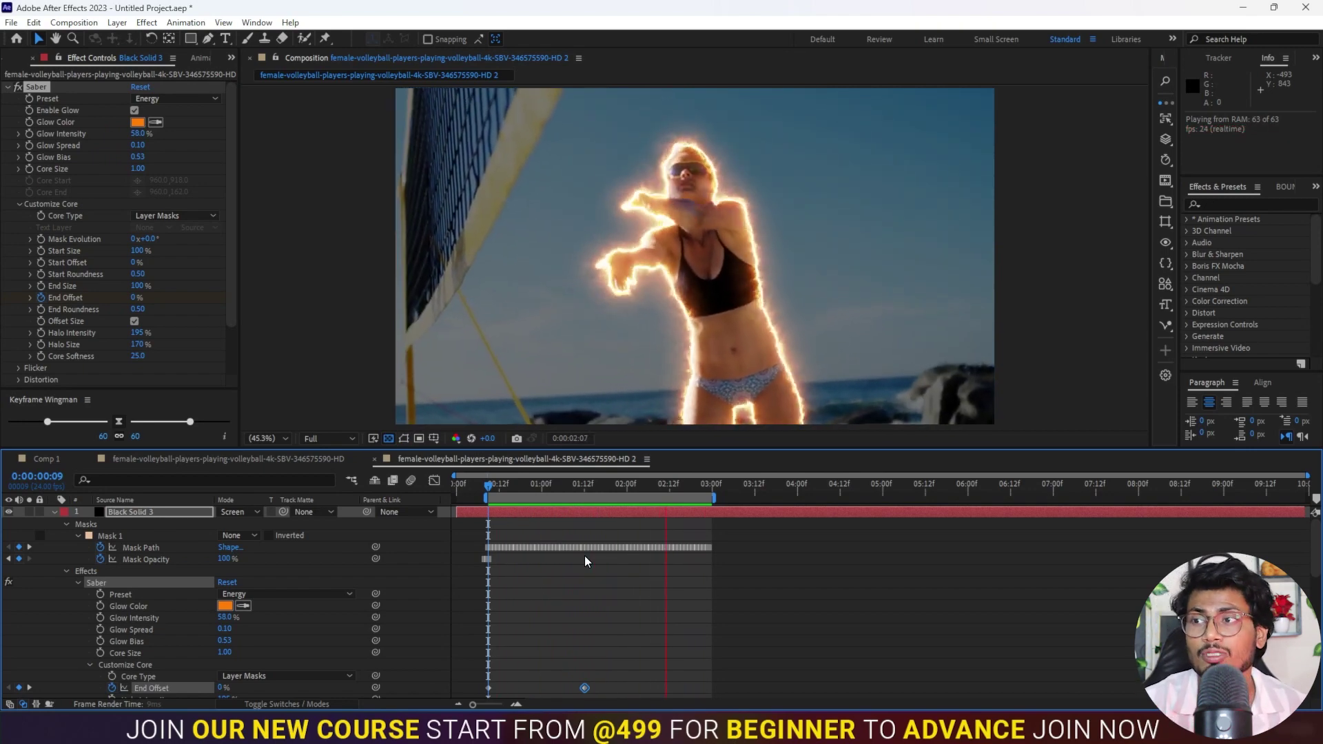
pyautogui.press('space')
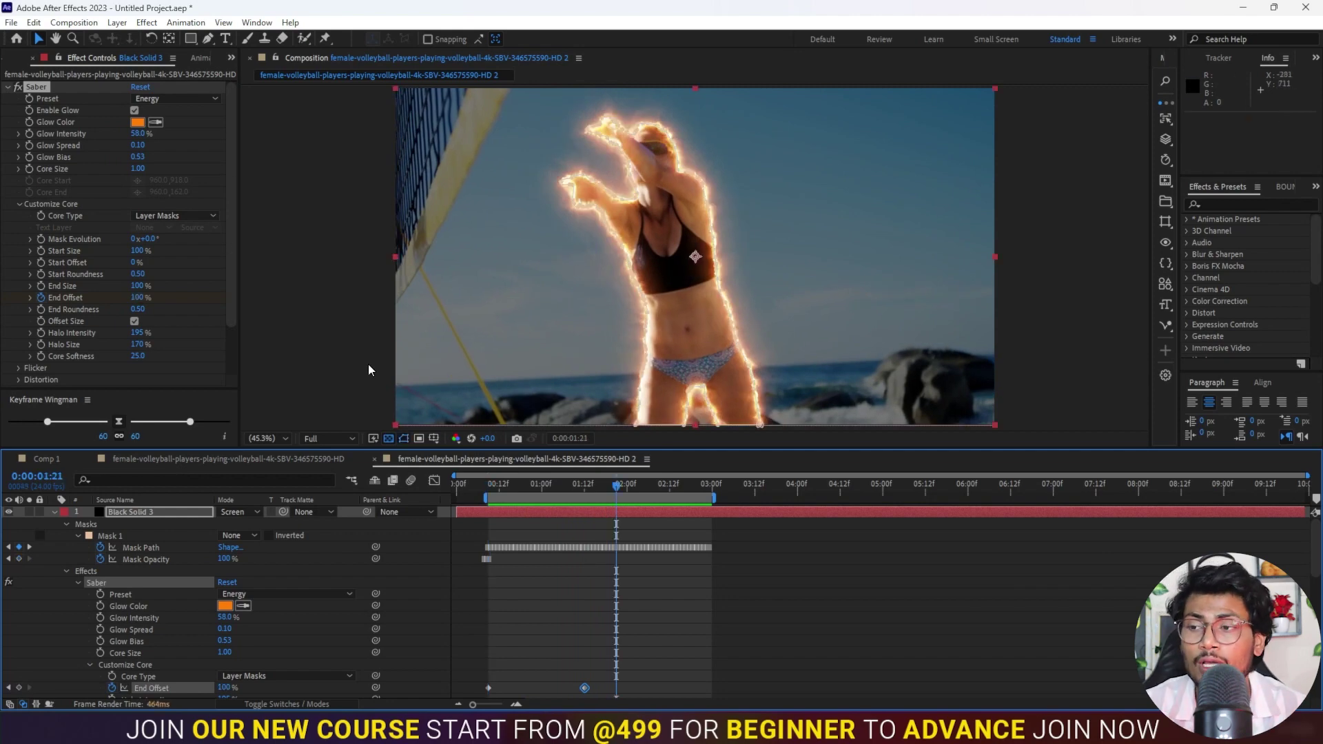
pyautogui.click(627, 488)
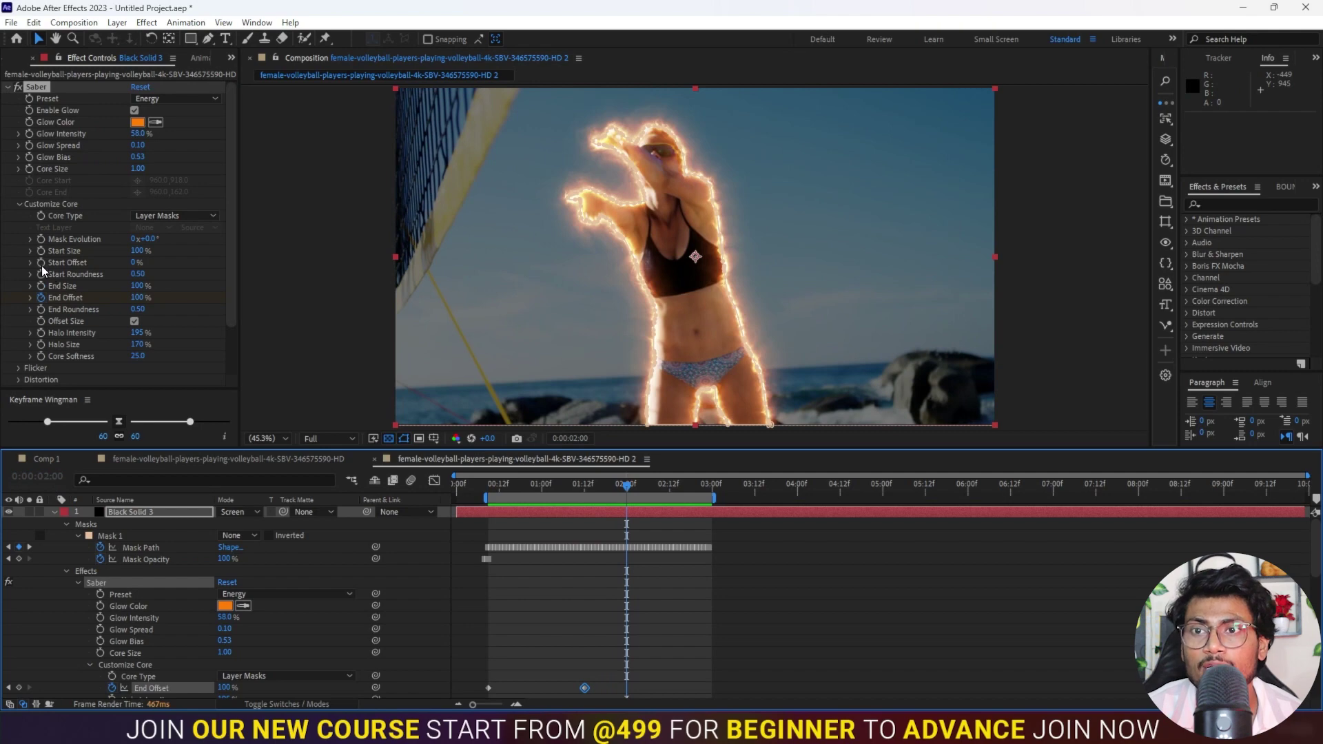
pyautogui.click(705, 486)
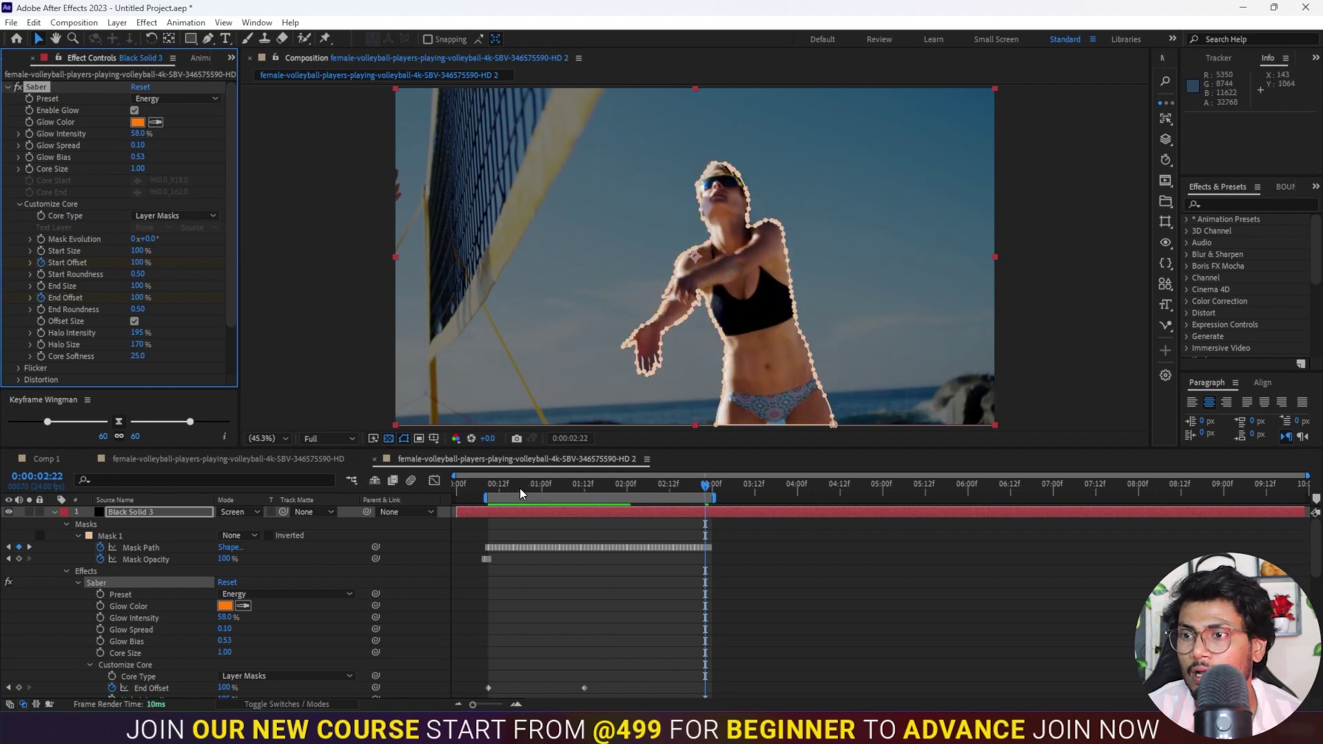
pyautogui.press('space')
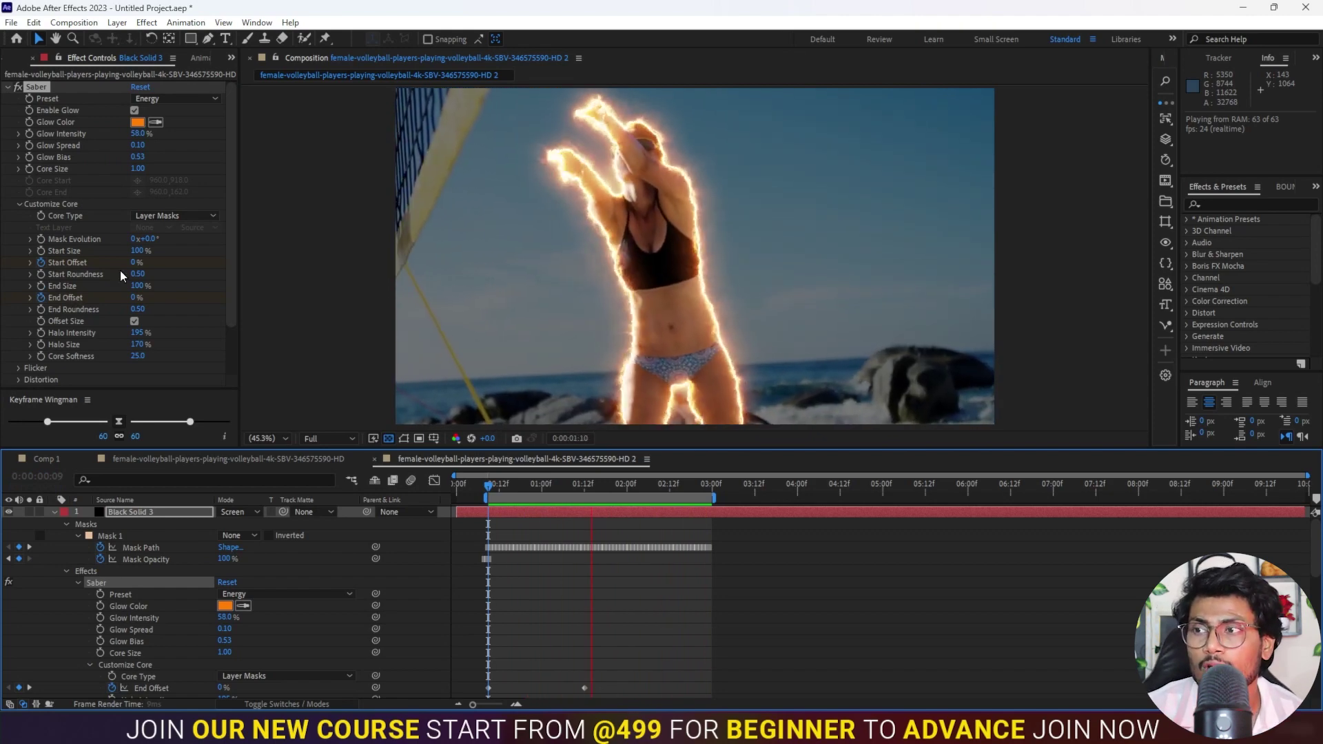
pyautogui.press('space')
# - Apply the GhostBuster Saber preset and preview the green outline from 0:00:00:10
pyautogui.click(172, 98)
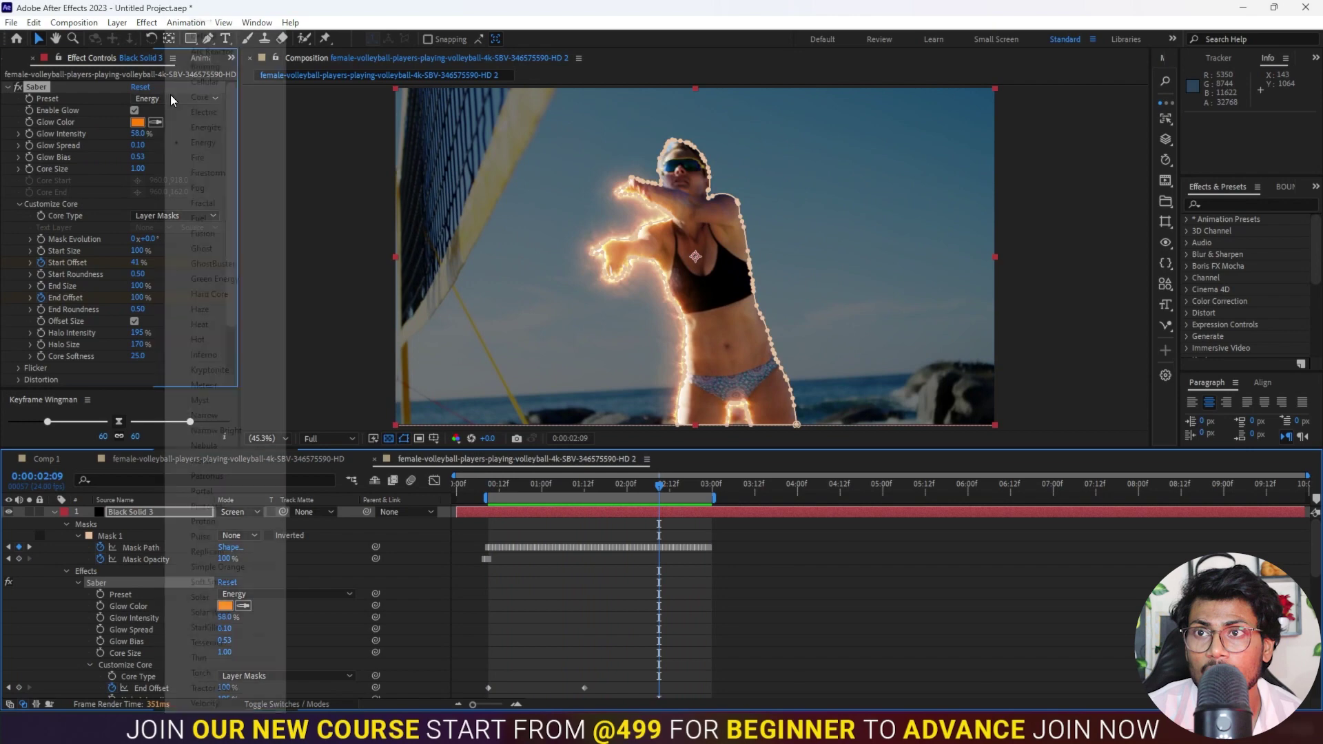
pyautogui.click(214, 264)
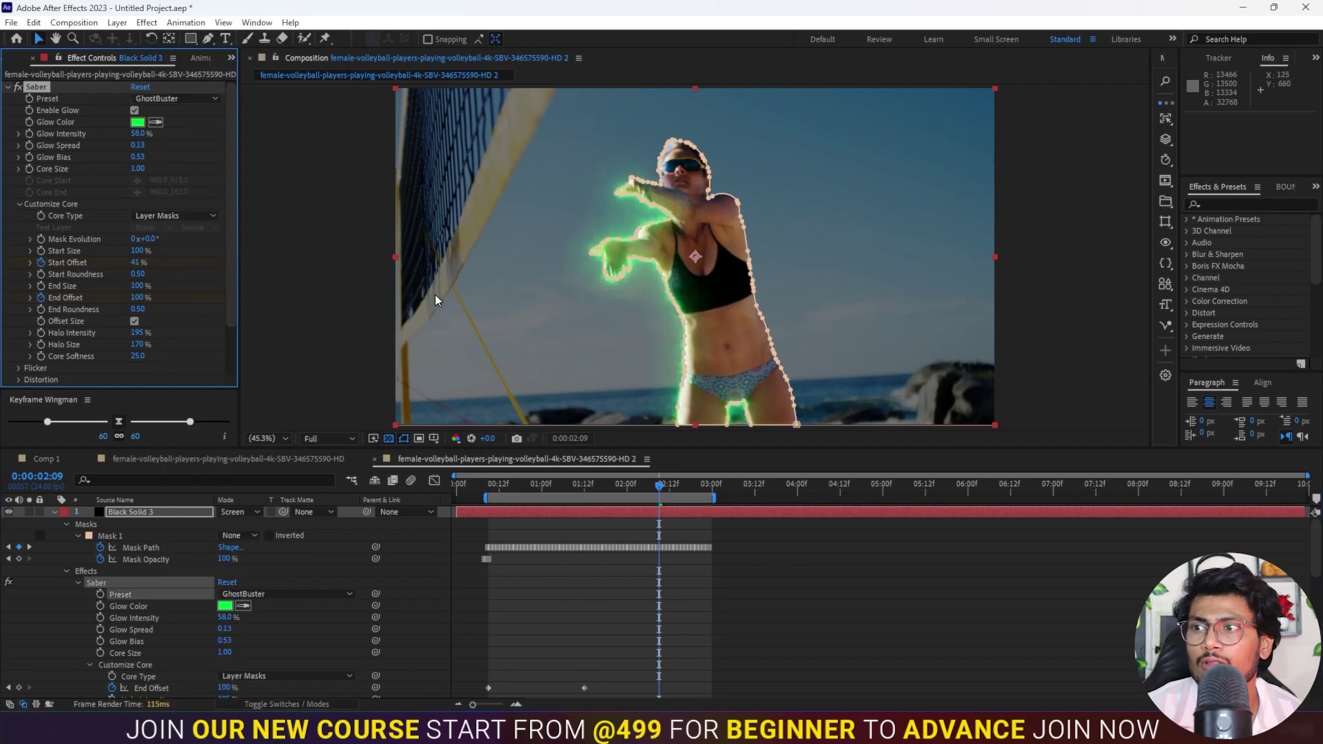
pyautogui.moveTo(509, 498); pyautogui.dragTo(518, 497)
pyautogui.click(492, 486)
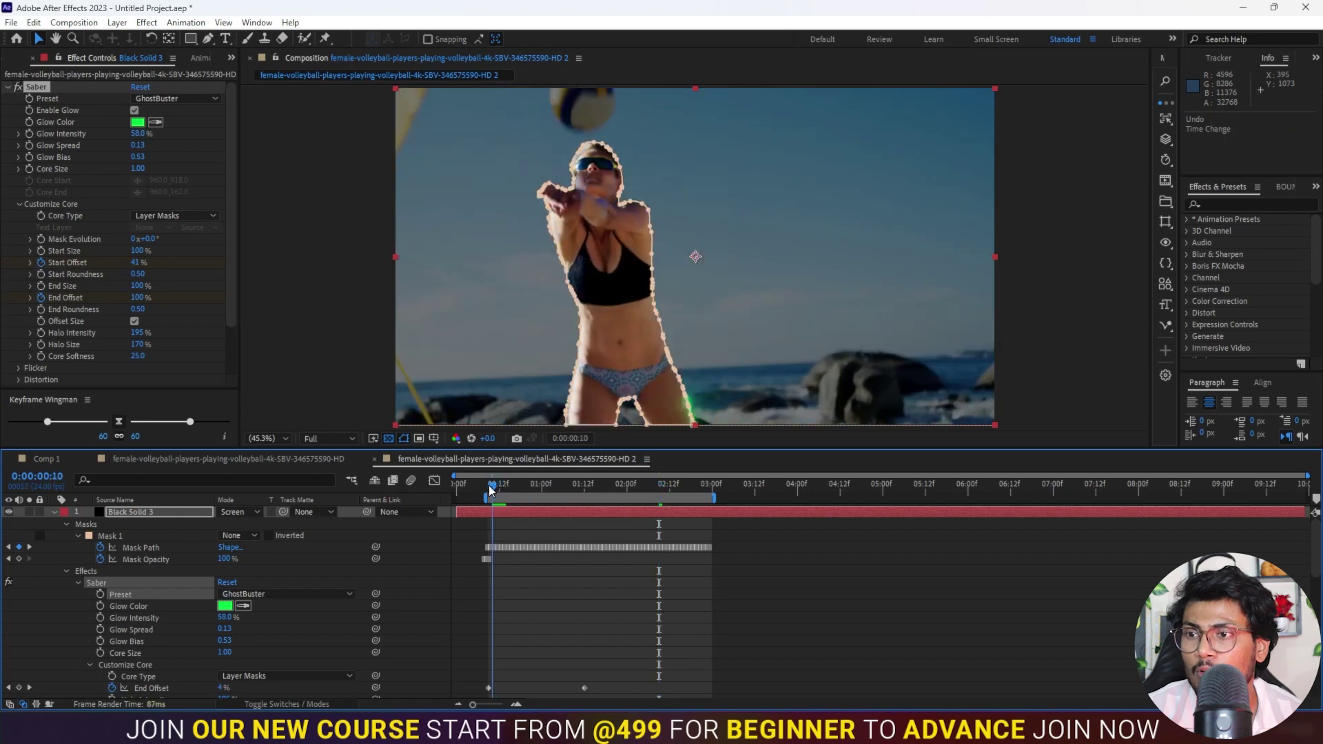
pyautogui.press('space')
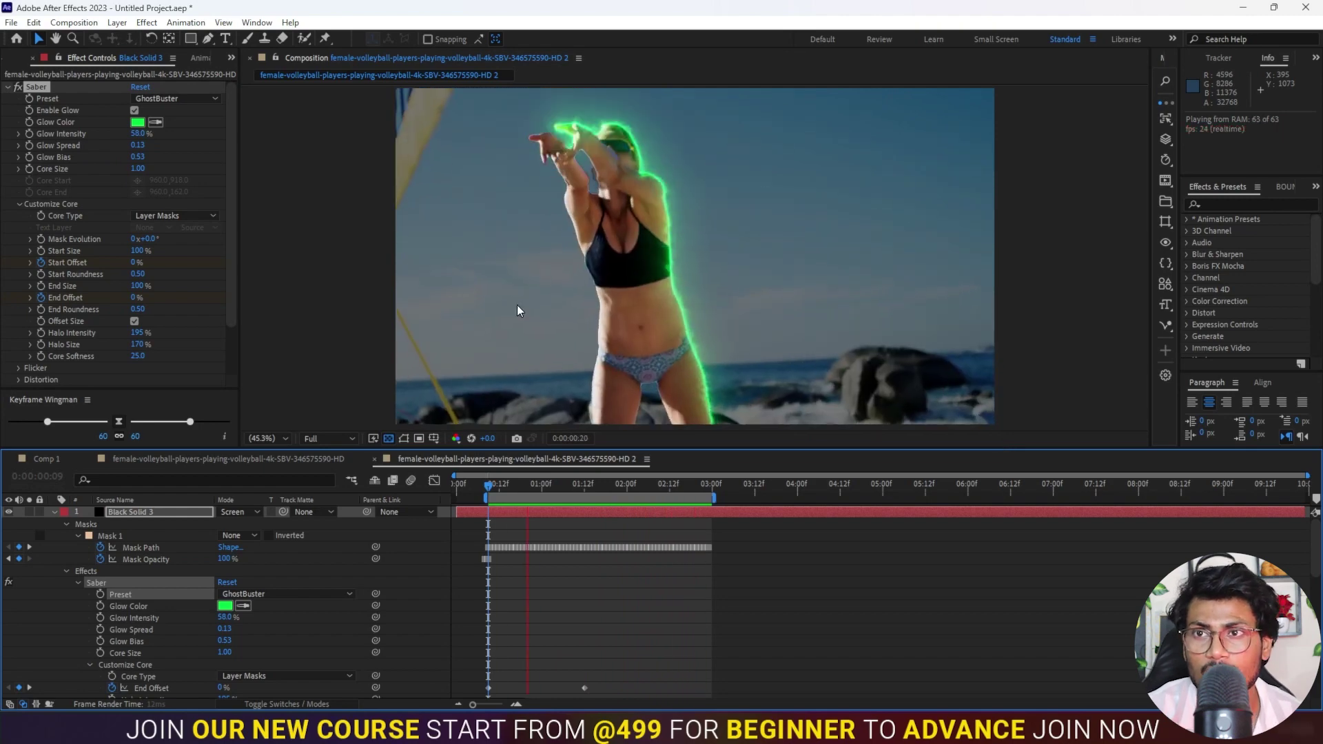
# - Set the Saber Glow Color to magenta DE01FF (hue 292)
pyautogui.click(138, 122)
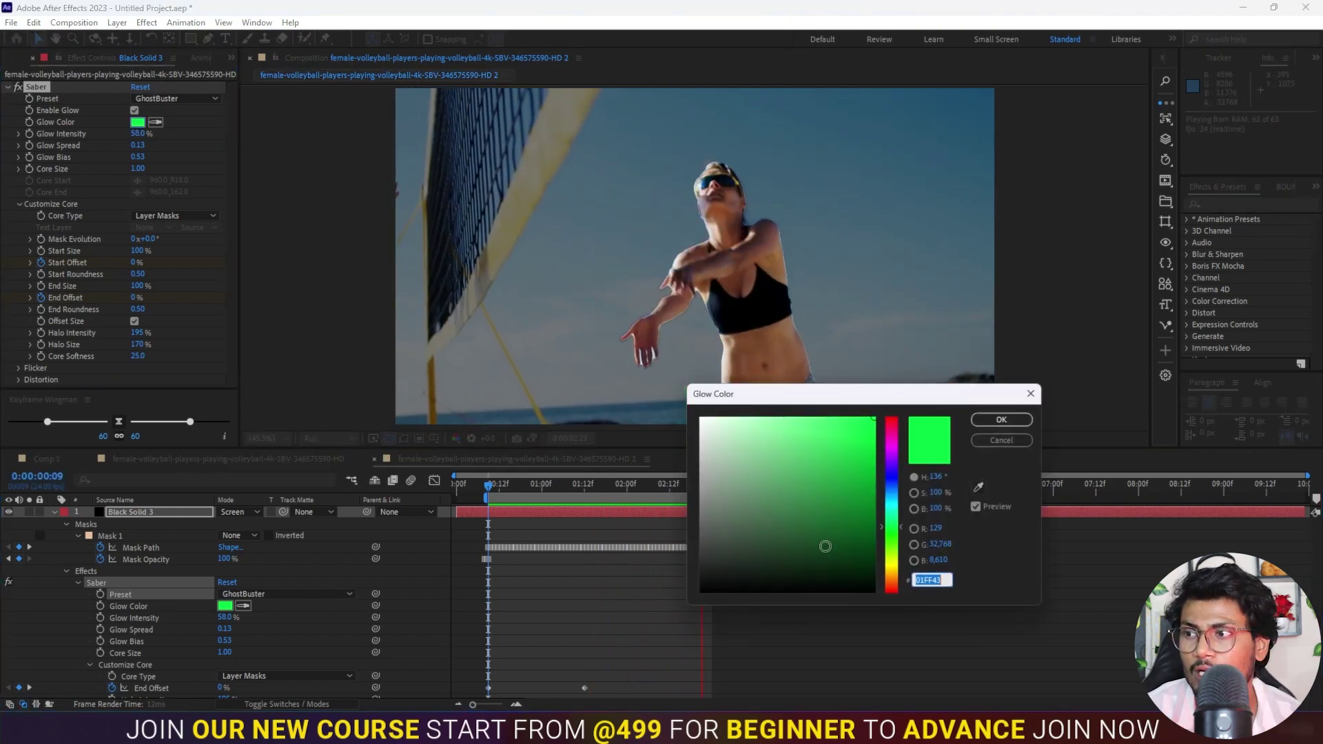
pyautogui.click(891, 450)
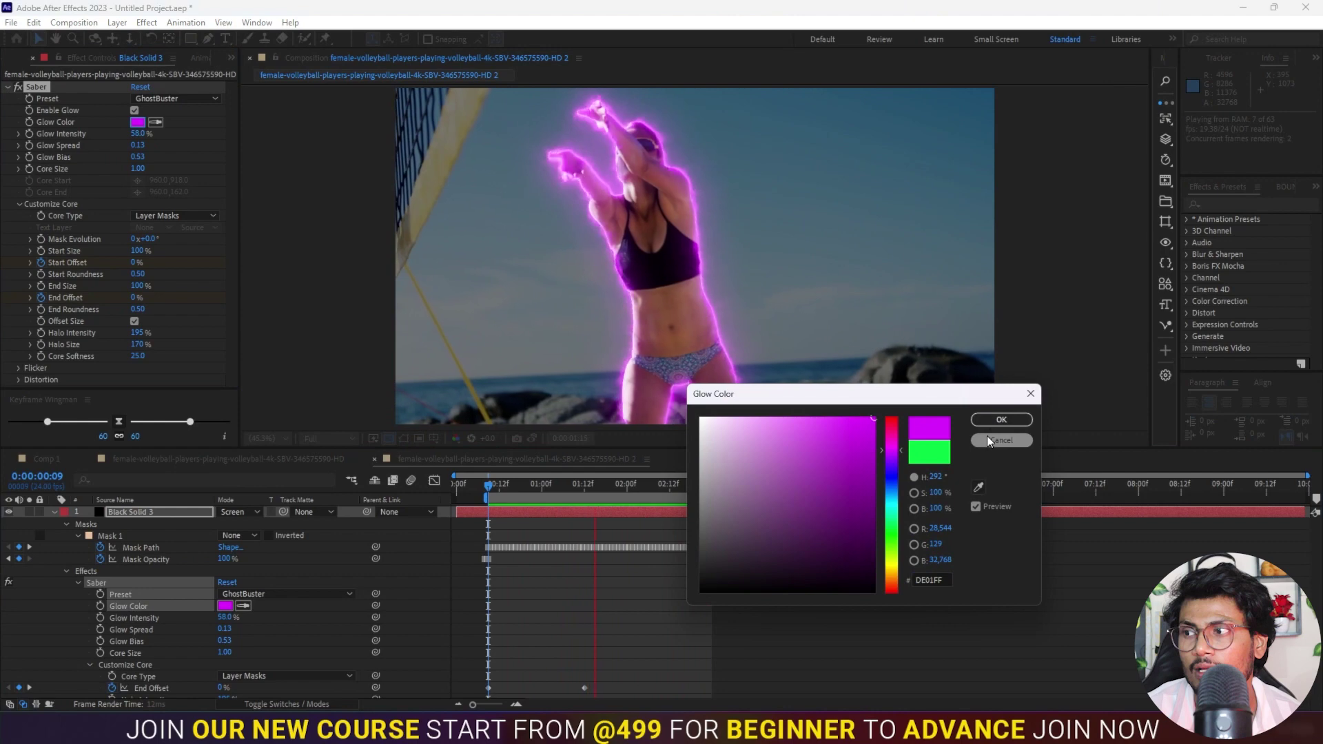
pyautogui.click(1001, 420)
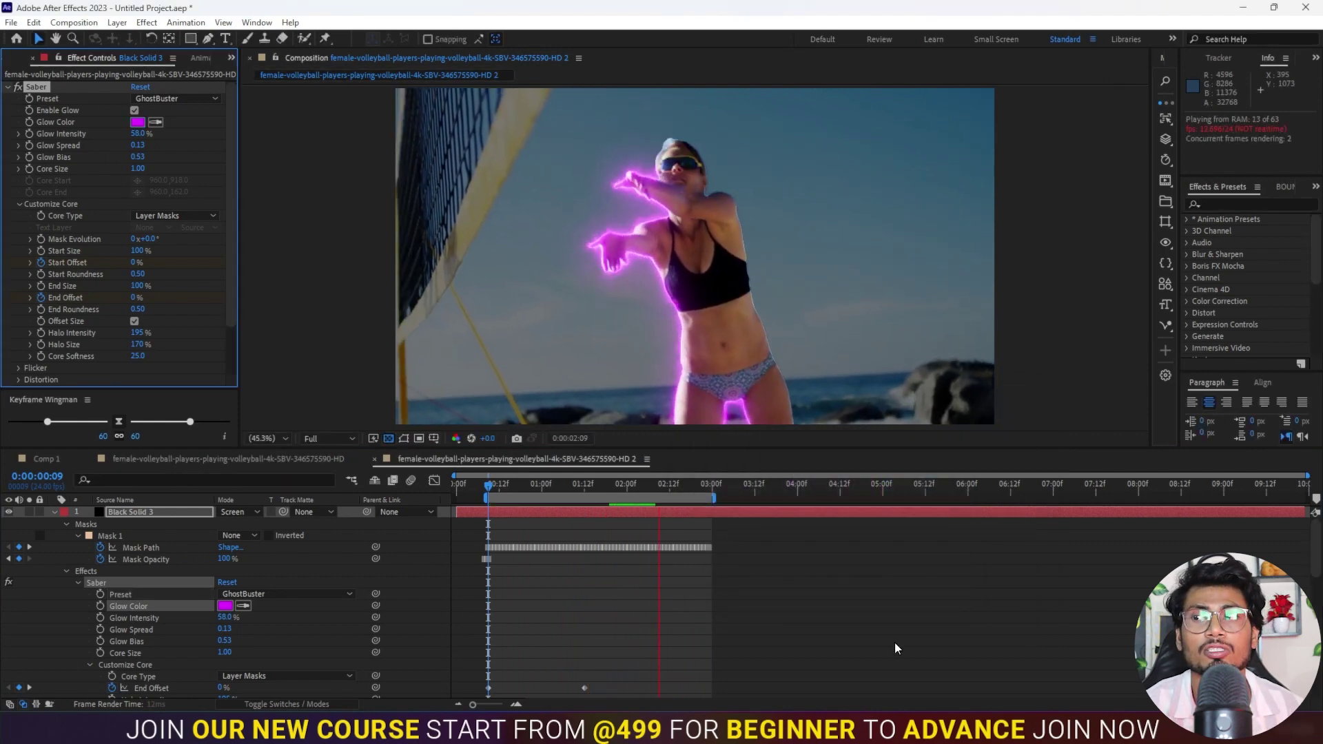